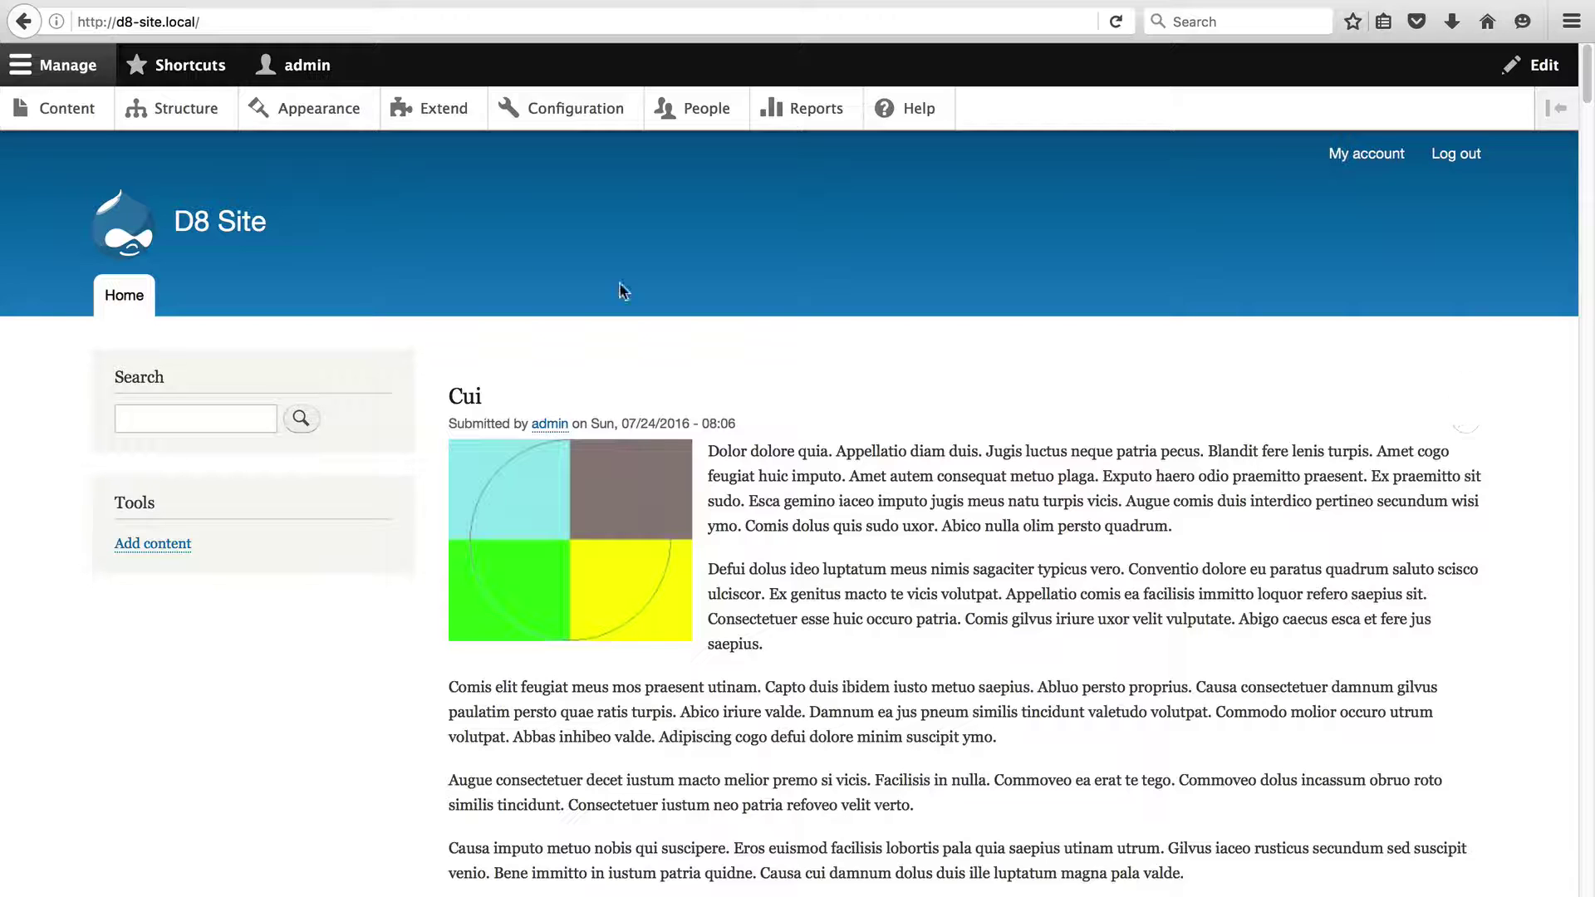
Go to the Structure admin page and open the Views listing
left_click(186, 108)
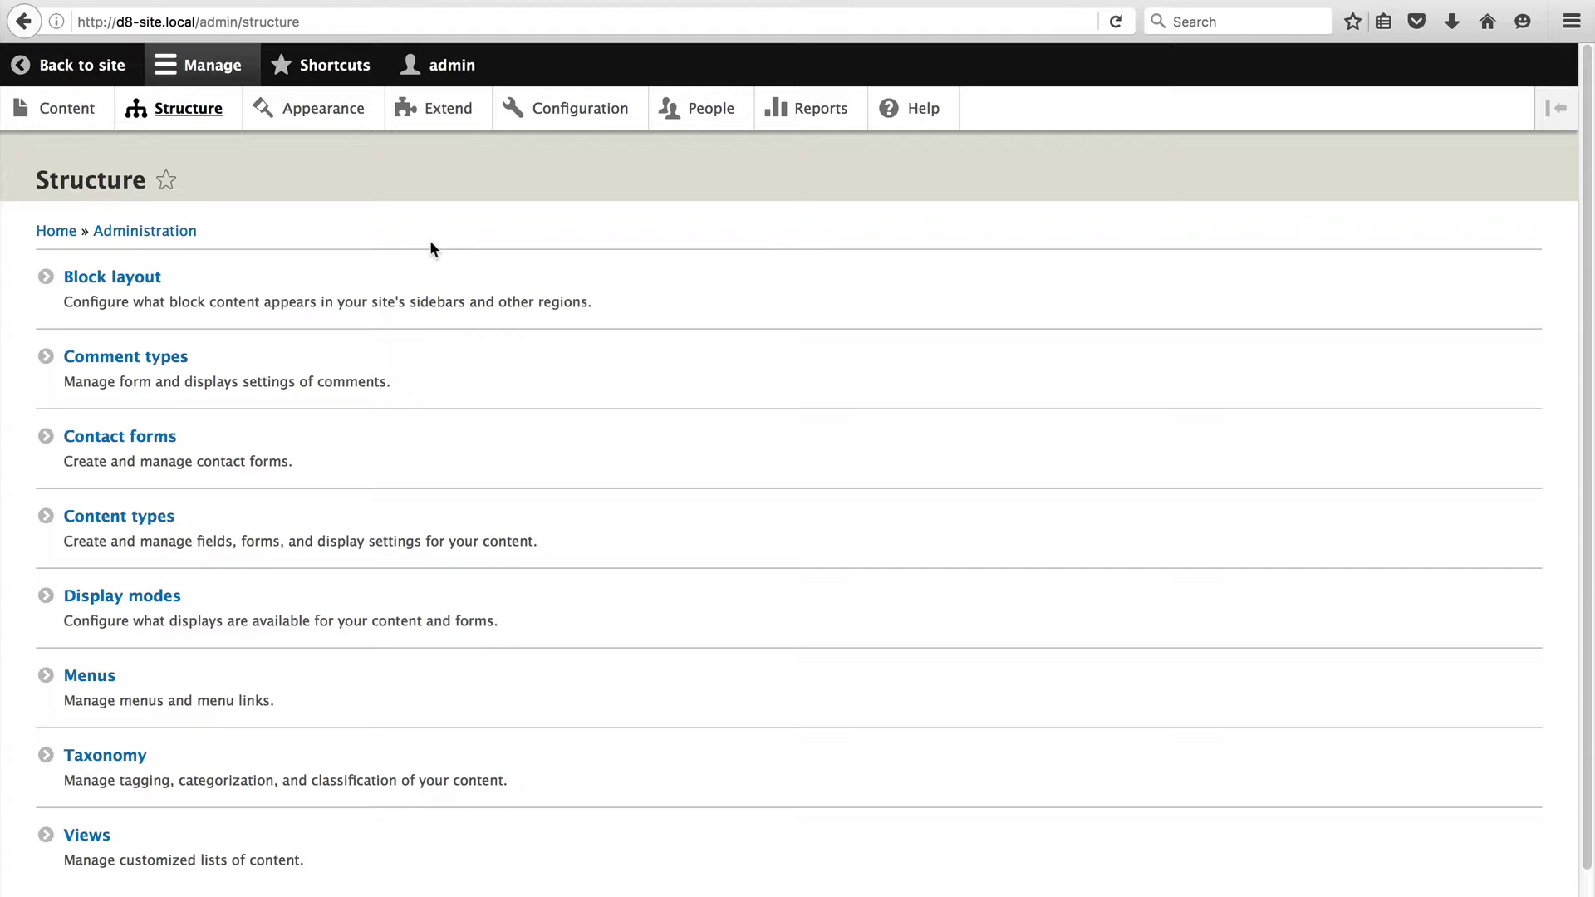
scroll(420, 427, "down", 2)
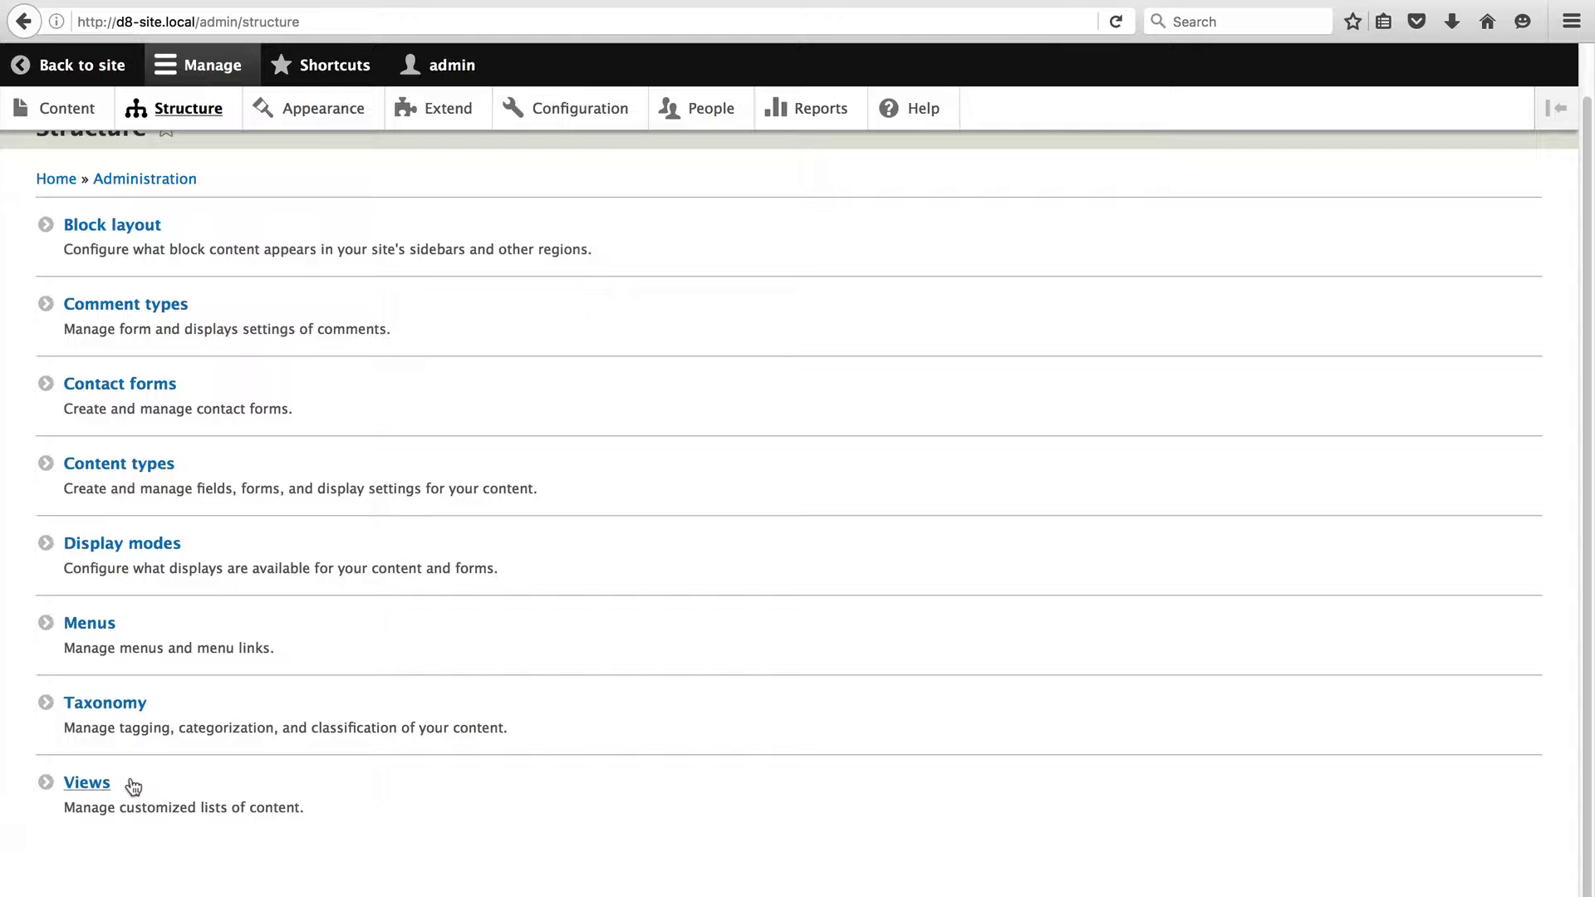
left_click(80, 789)
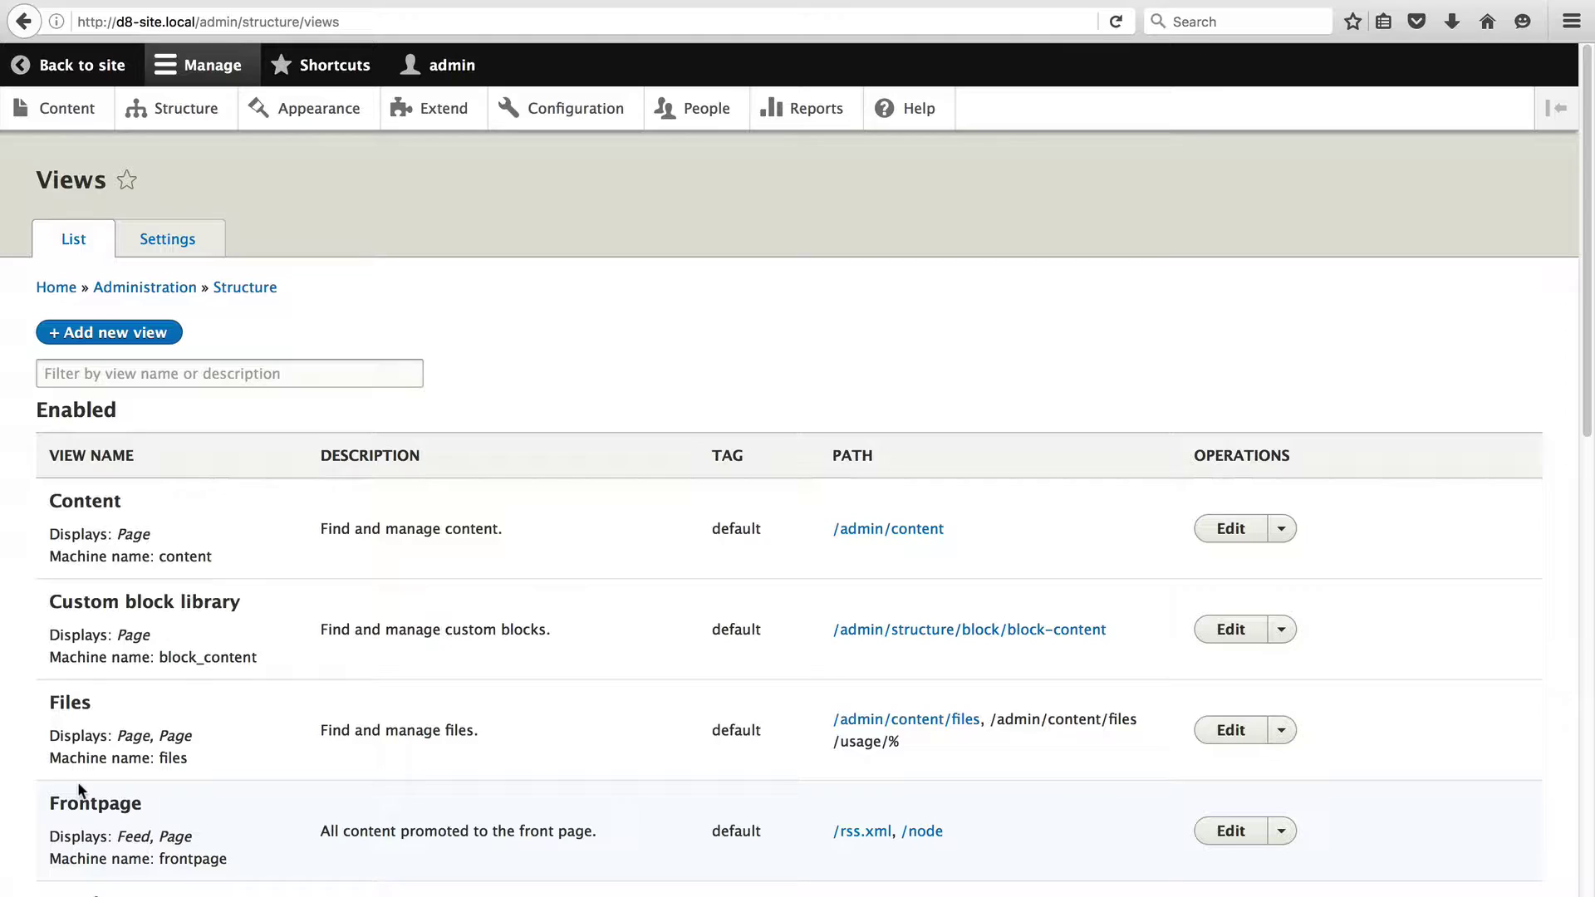
Start a new view named 'Articles'
left_click(137, 337)
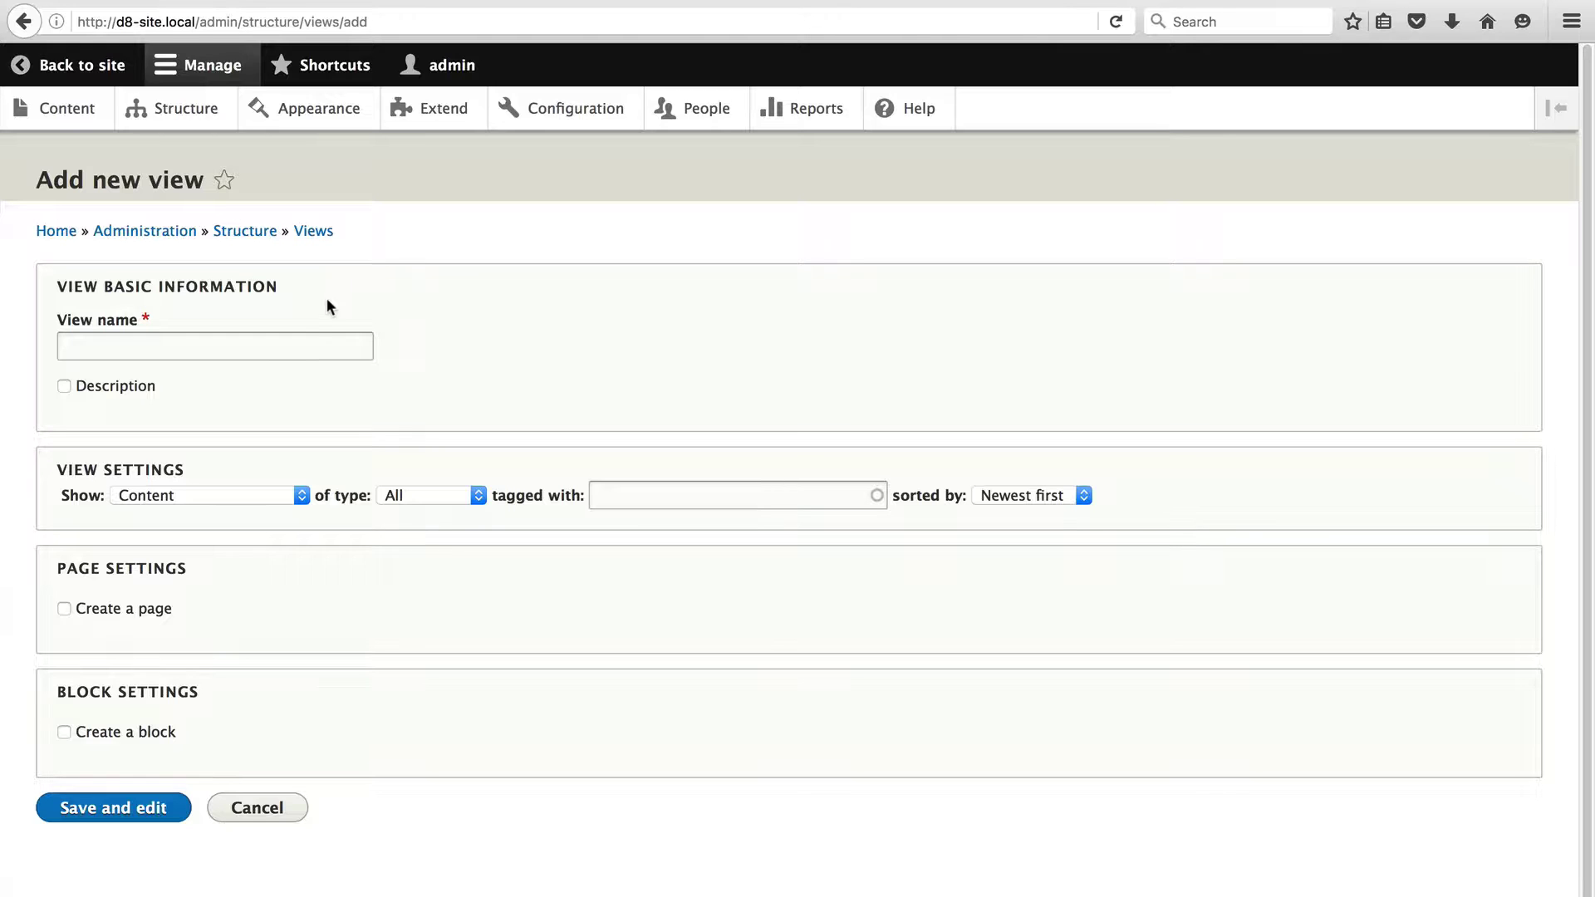
type("Articles")
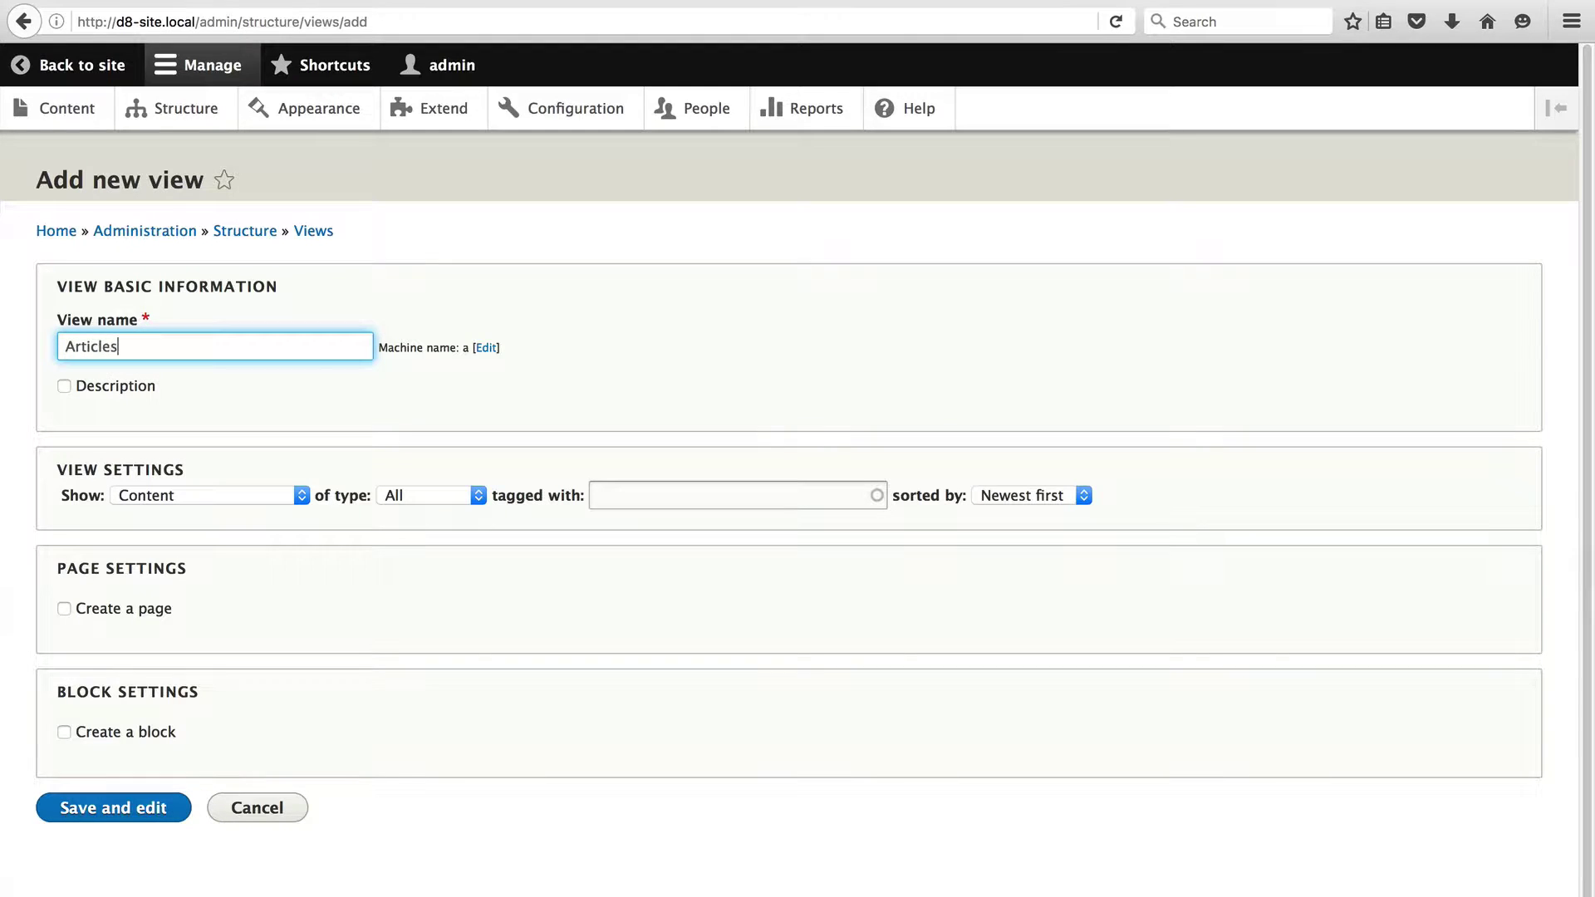
left_click(542, 334)
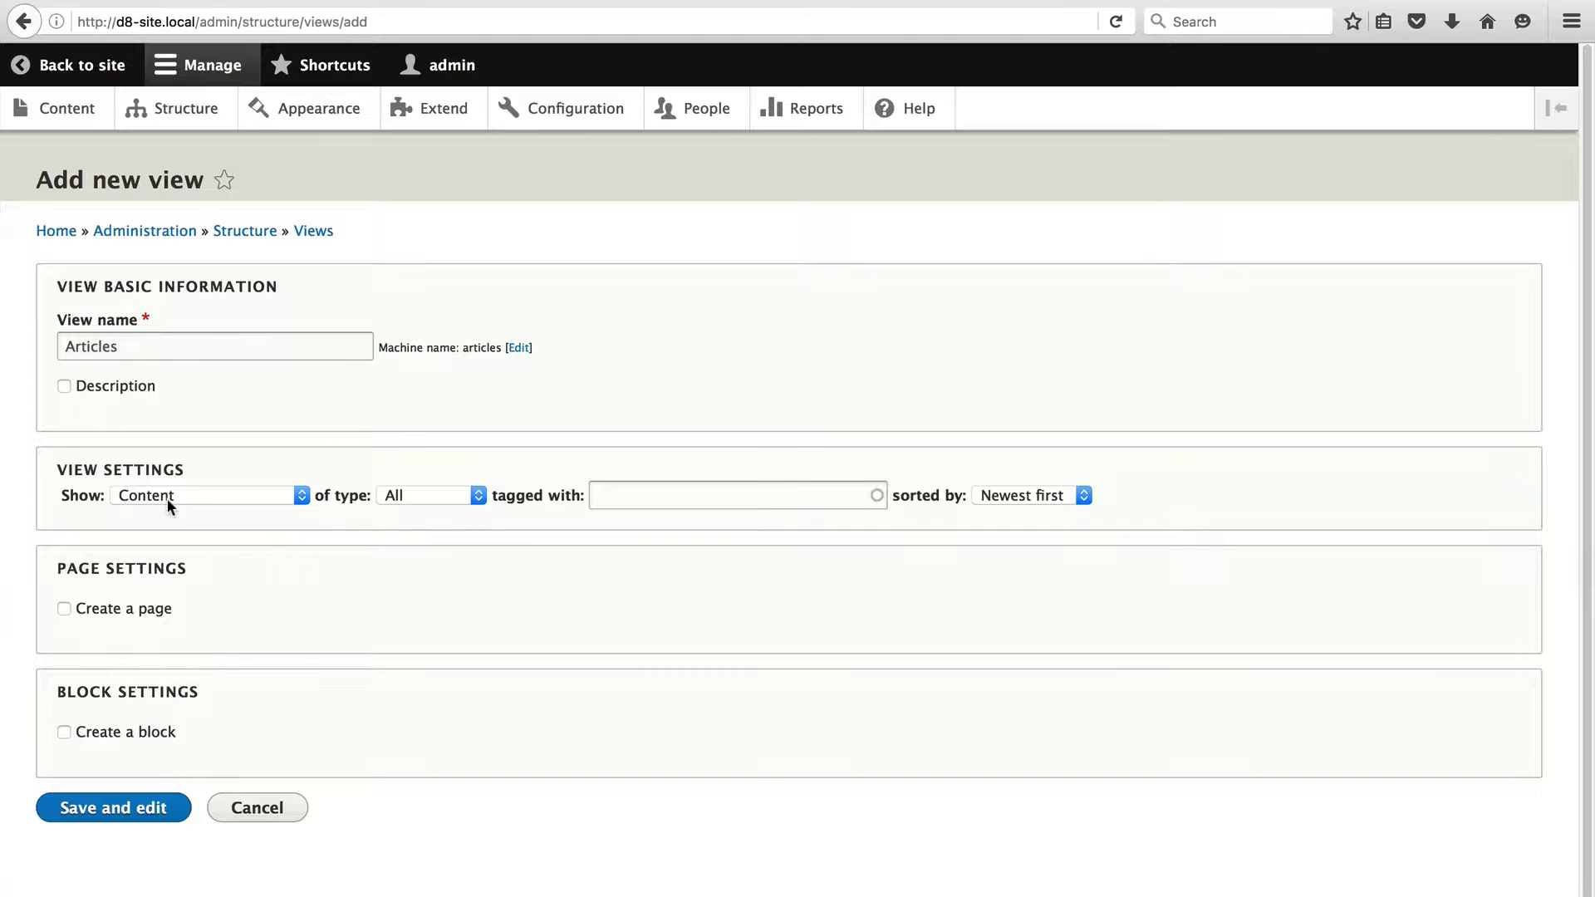
Set the view to show Content of type Article, sorted Newest first
left_click(259, 495)
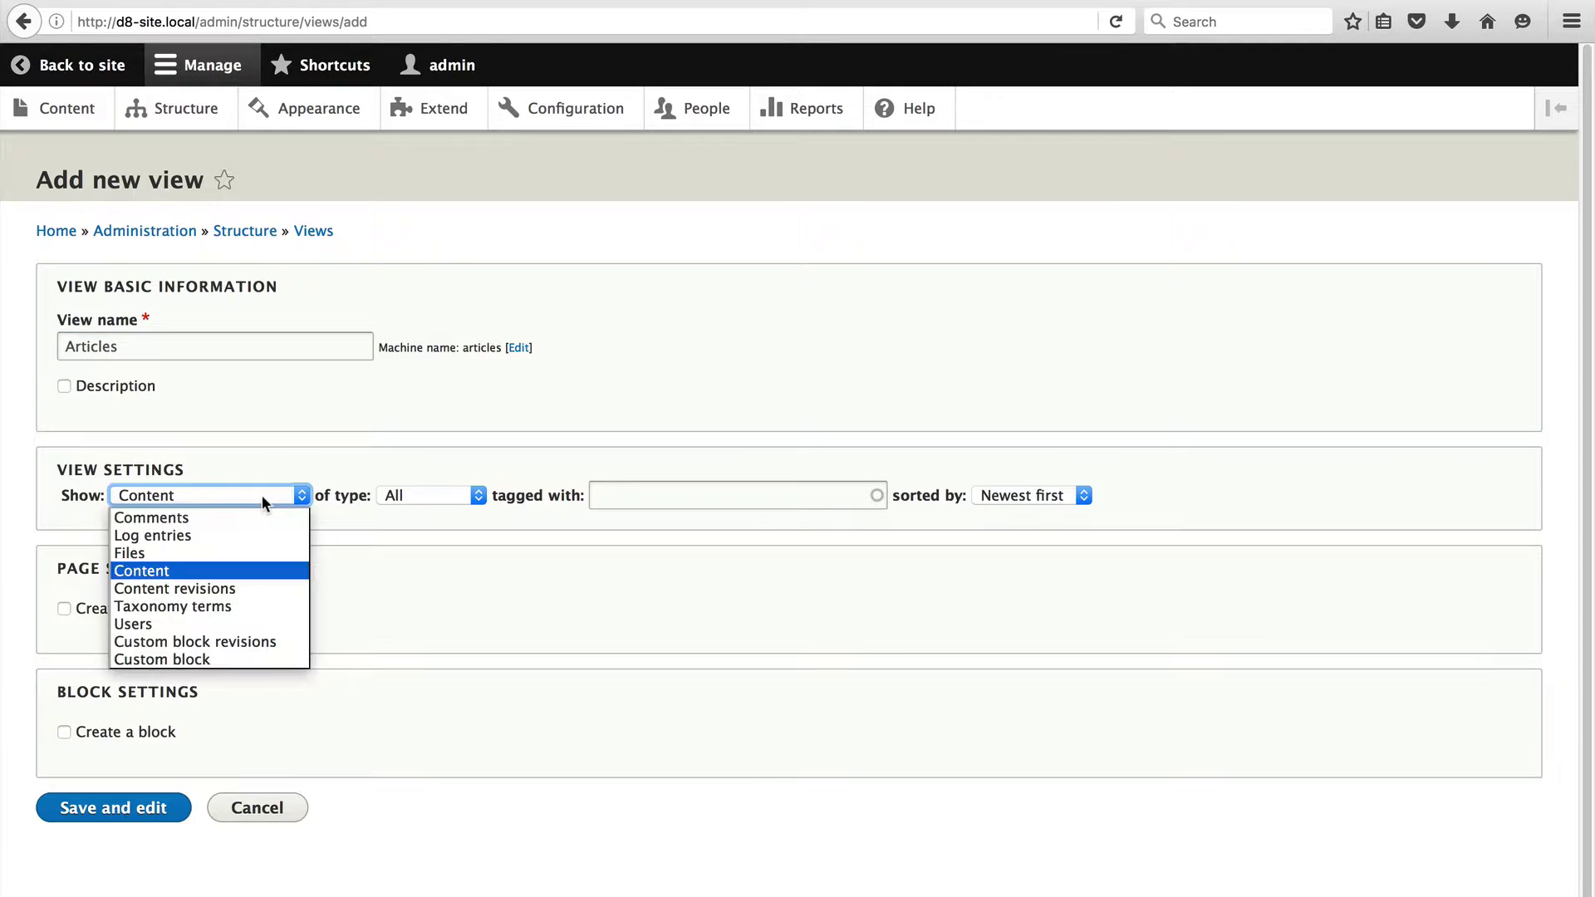
left_click(254, 568)
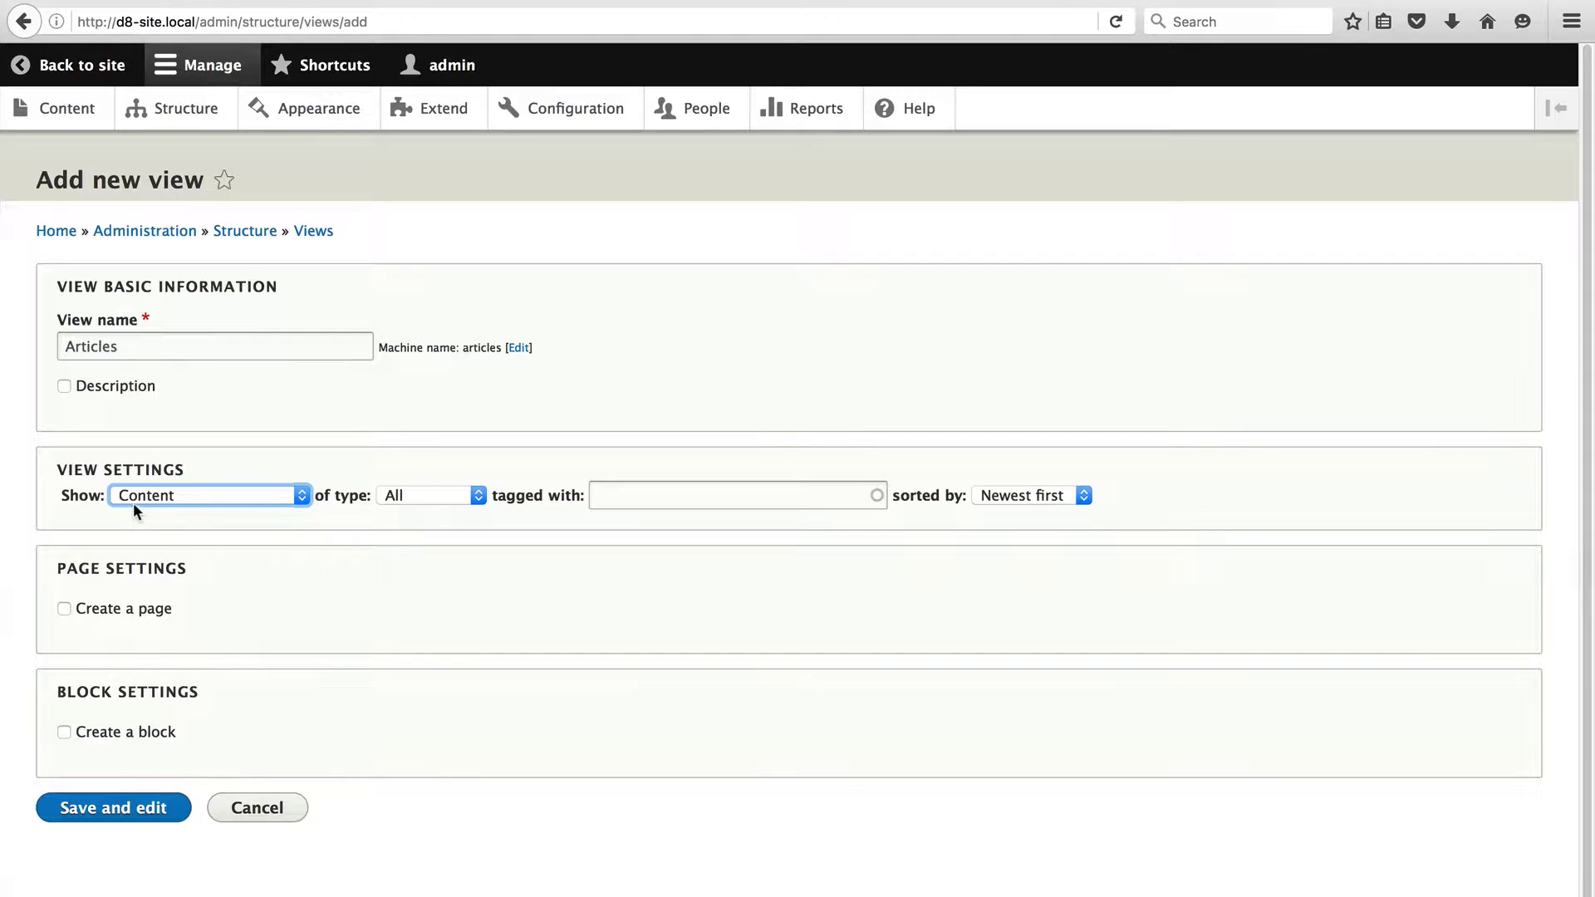
left_click(420, 496)
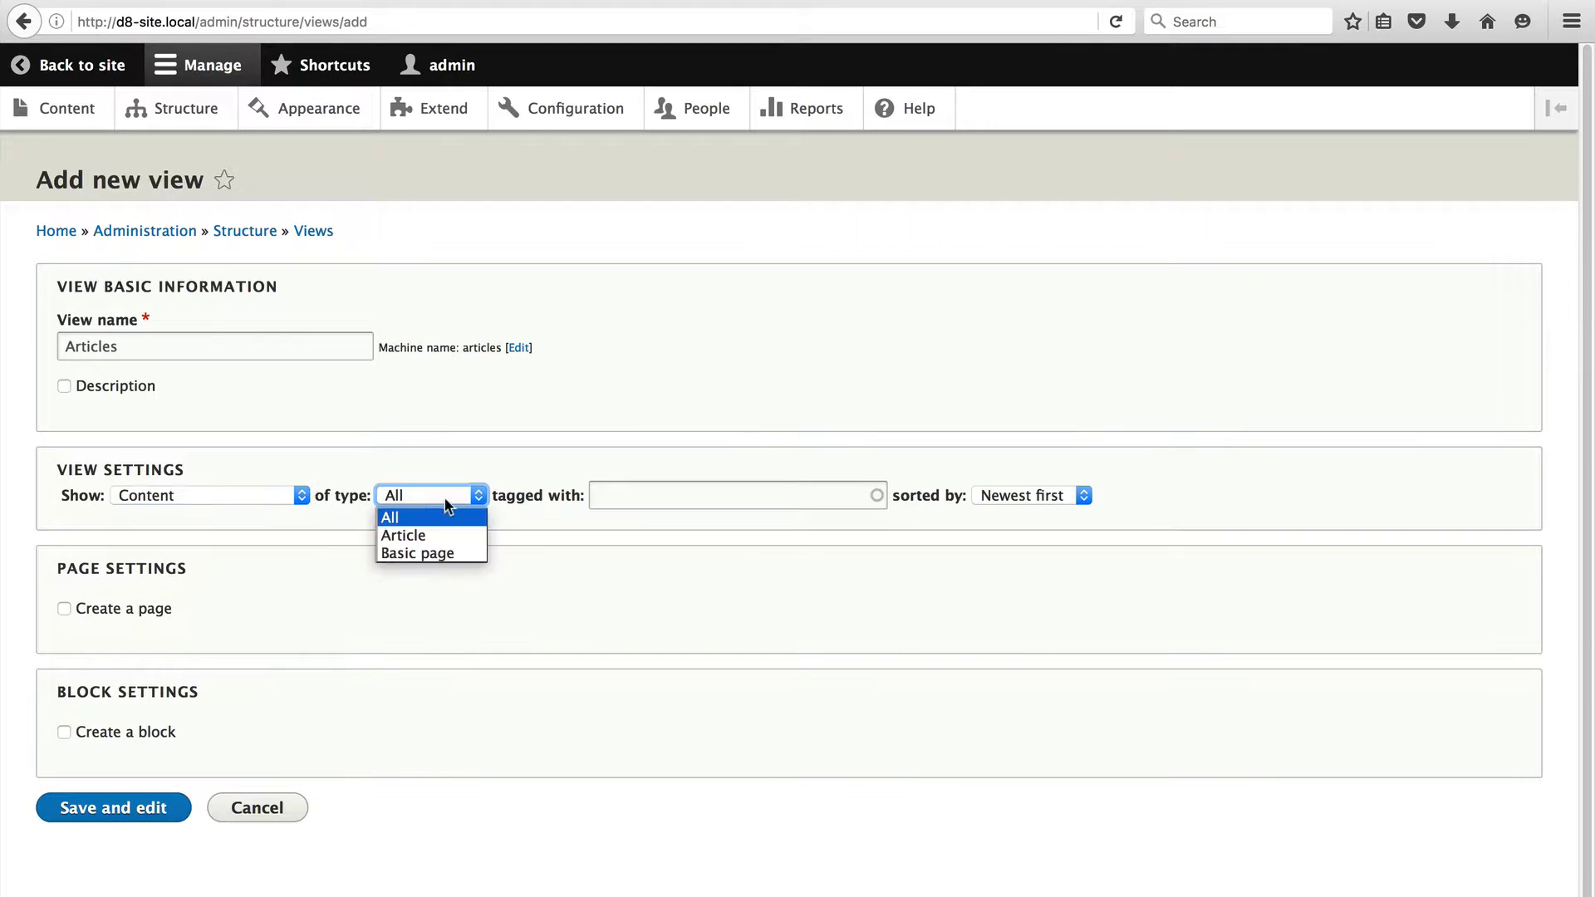
left_click(435, 536)
left_click(1030, 496)
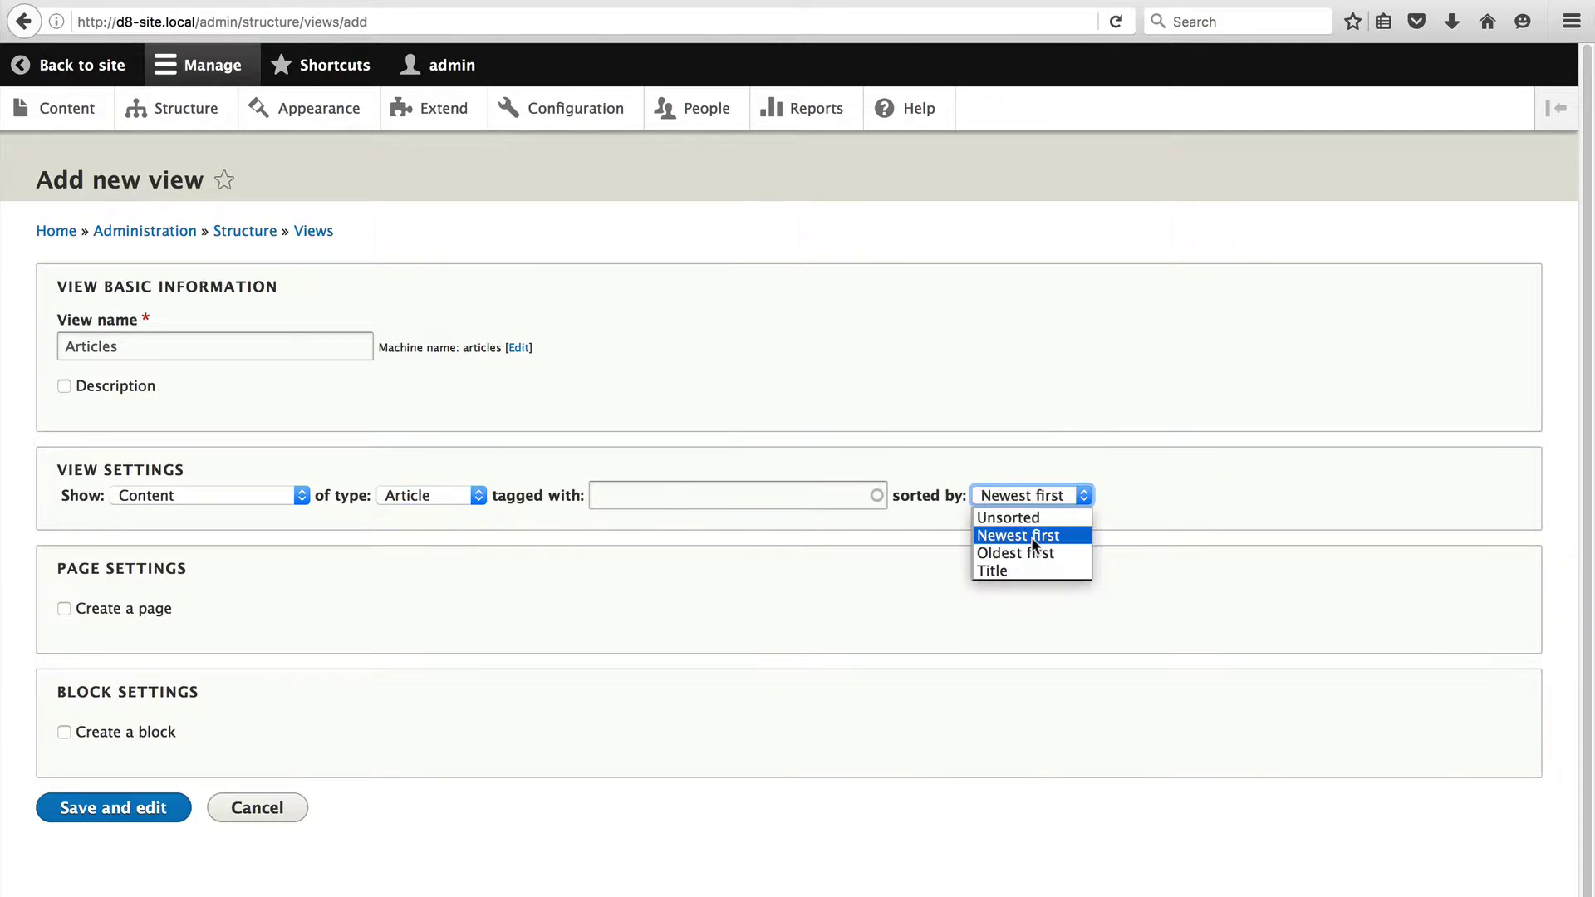
left_click(1034, 540)
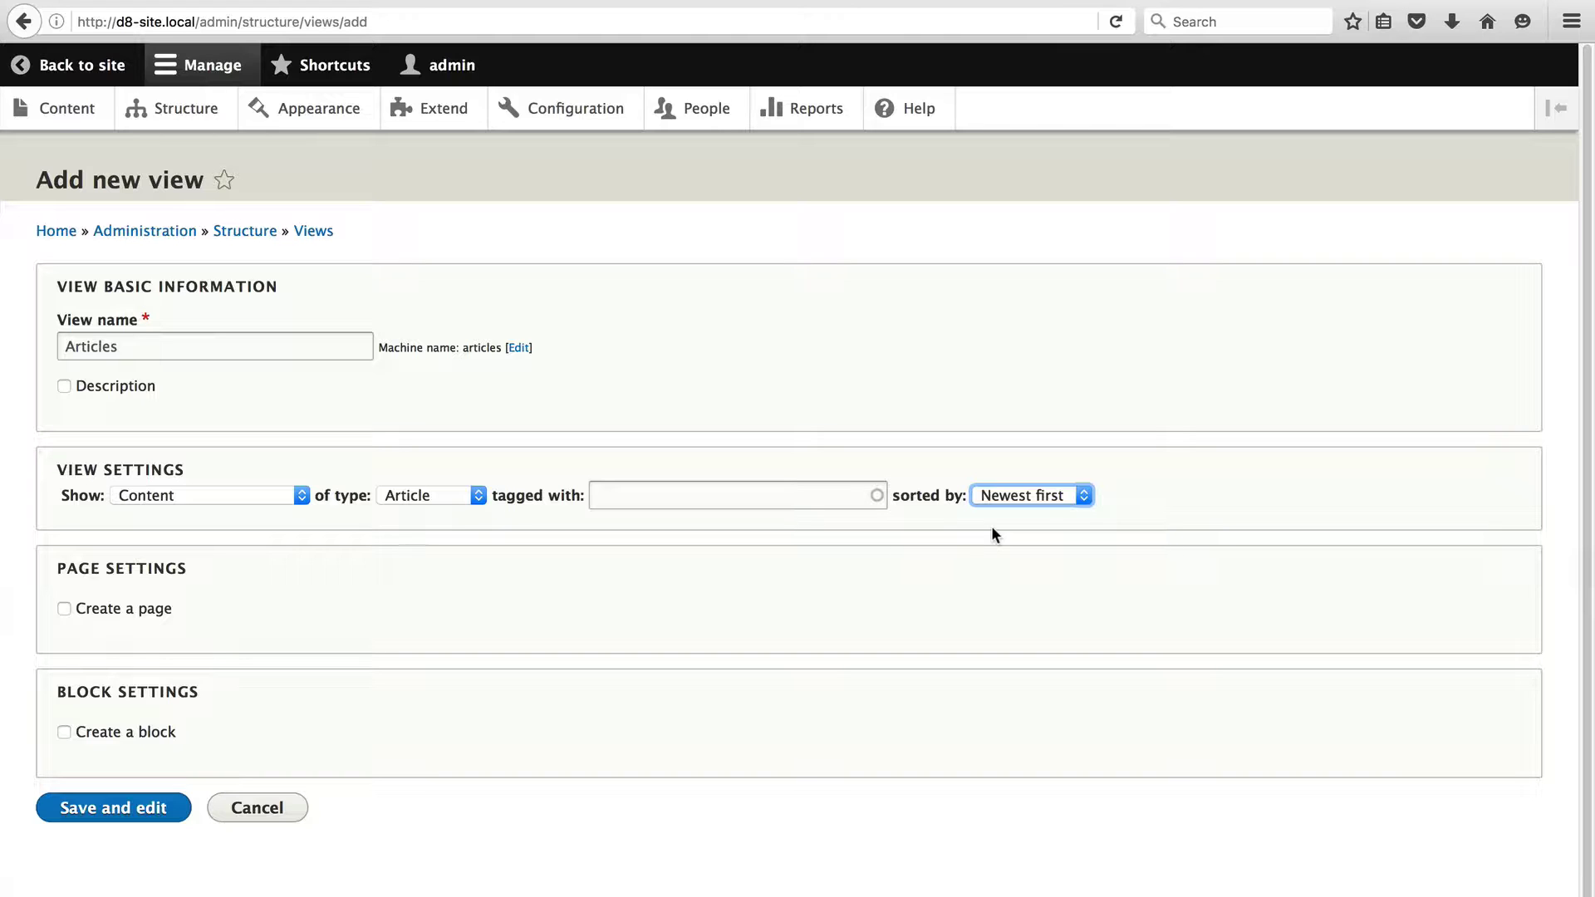
Enable a page display titled 'Latest articles' at path latest-articles
left_click(64, 609)
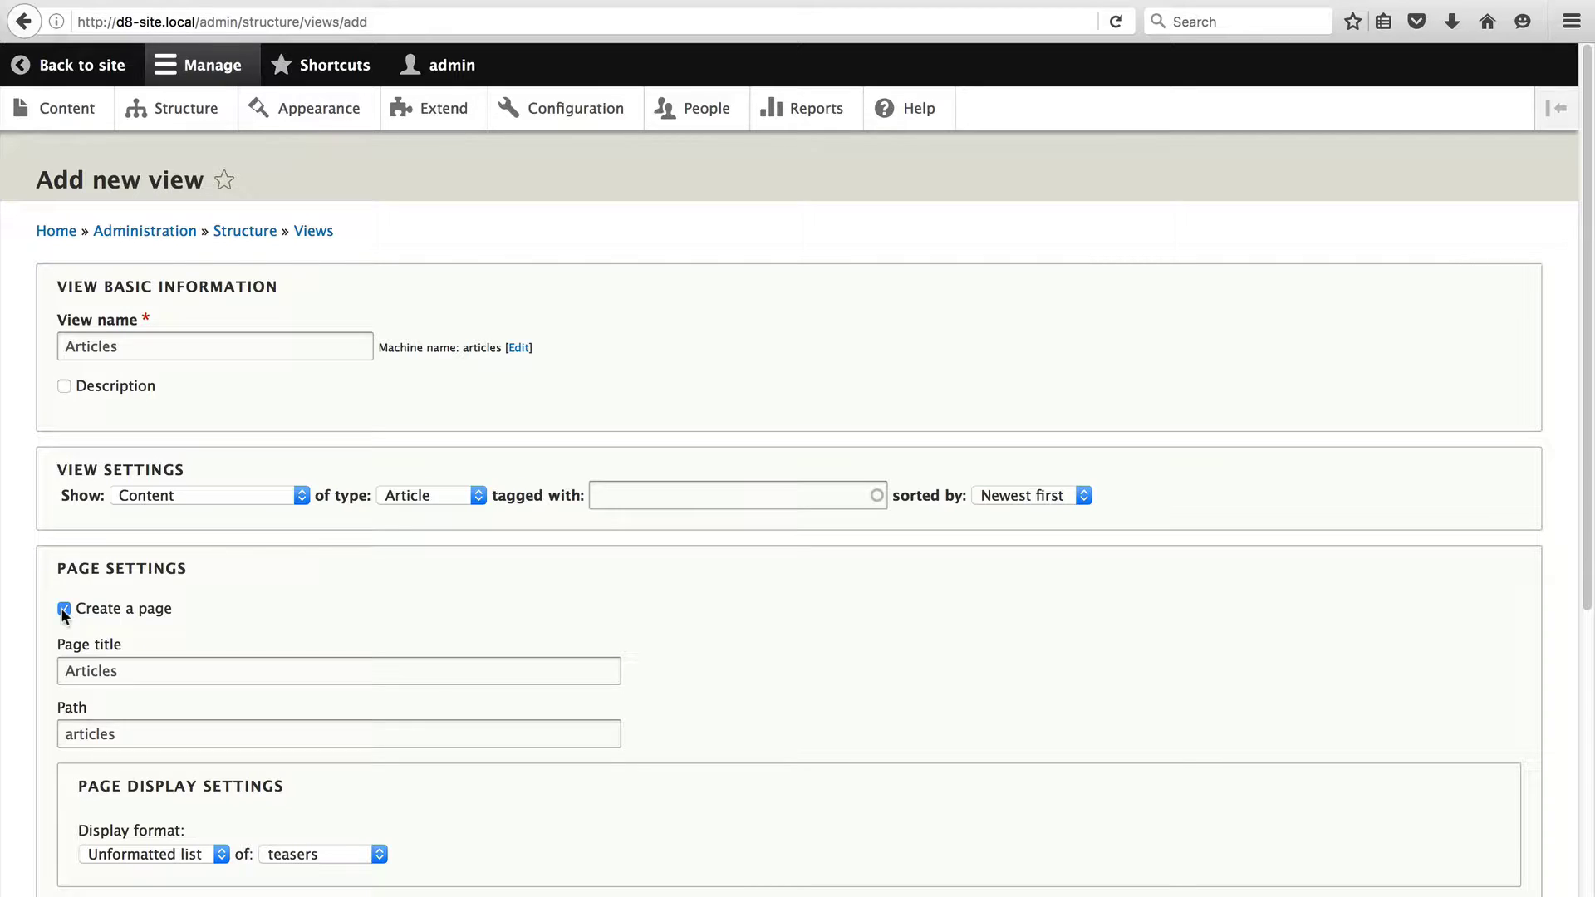
scroll(266, 565, "down", 5)
scroll(625, 612, "down", 1)
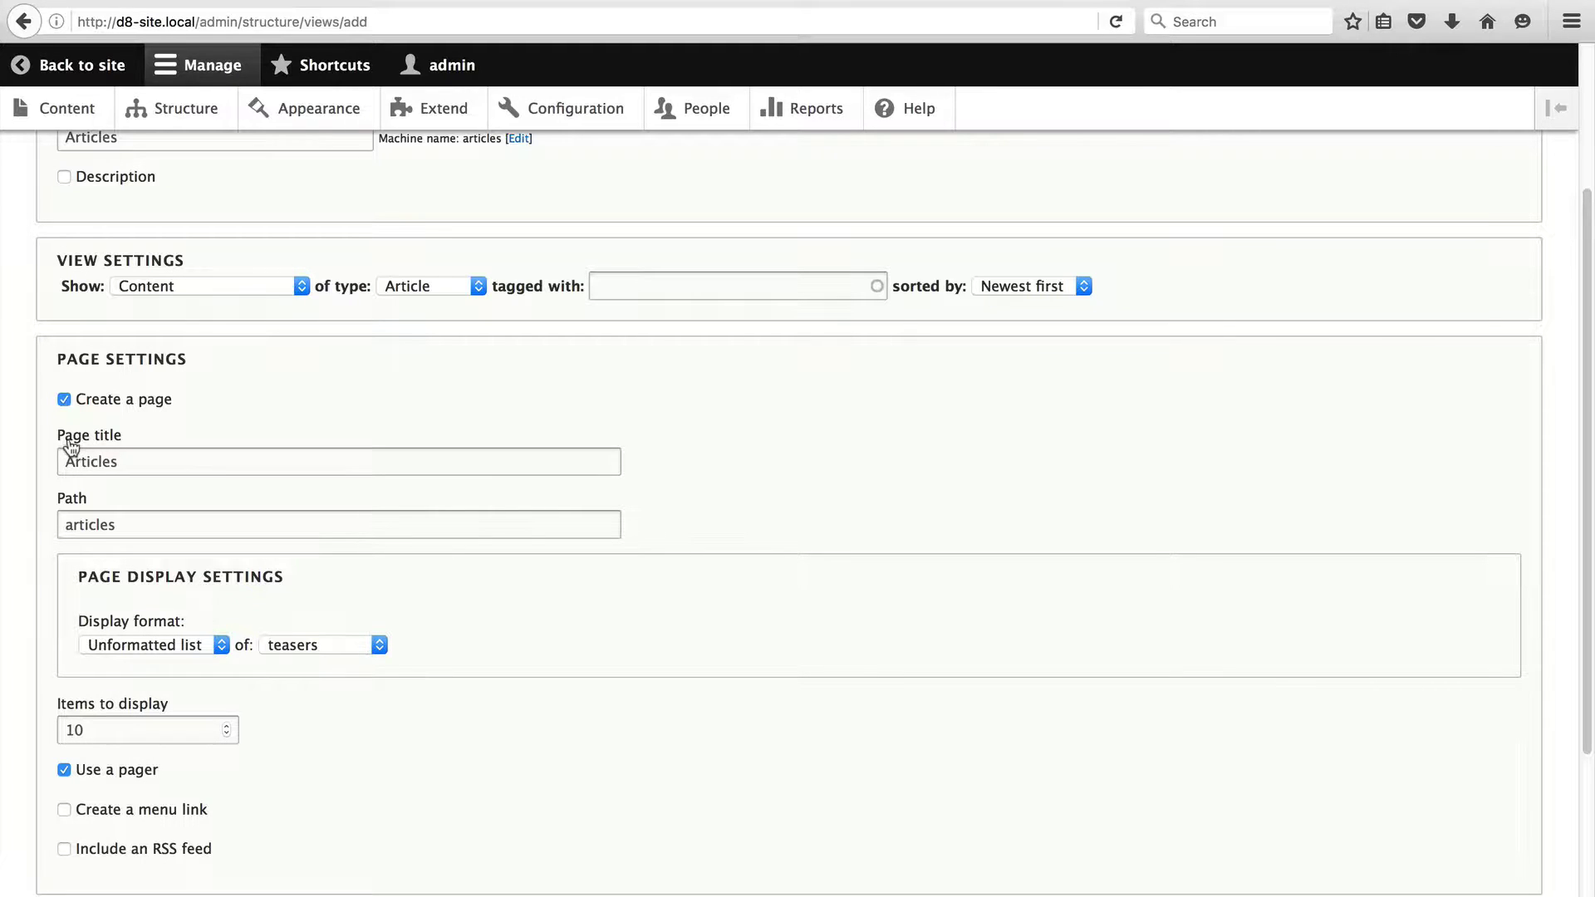
double_click(142, 462)
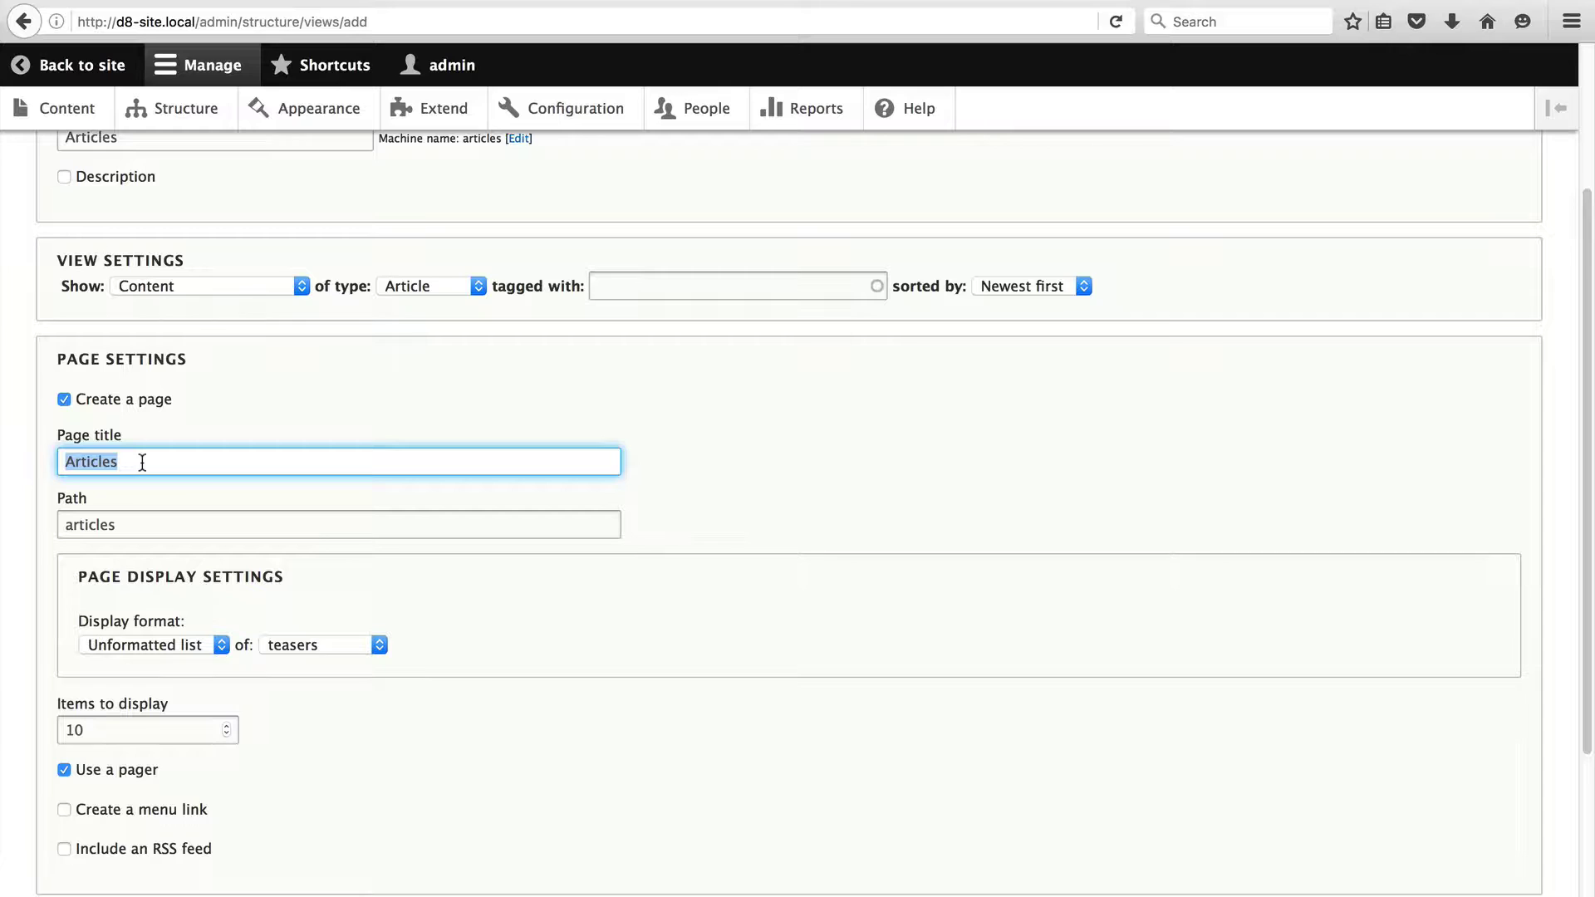
type("Latest arices")
key("BackSpace")
key("BackSpace")
key("BackSpace")
key("BackSpace")
key("BackSpace")
type("rticles")
key("Tab")
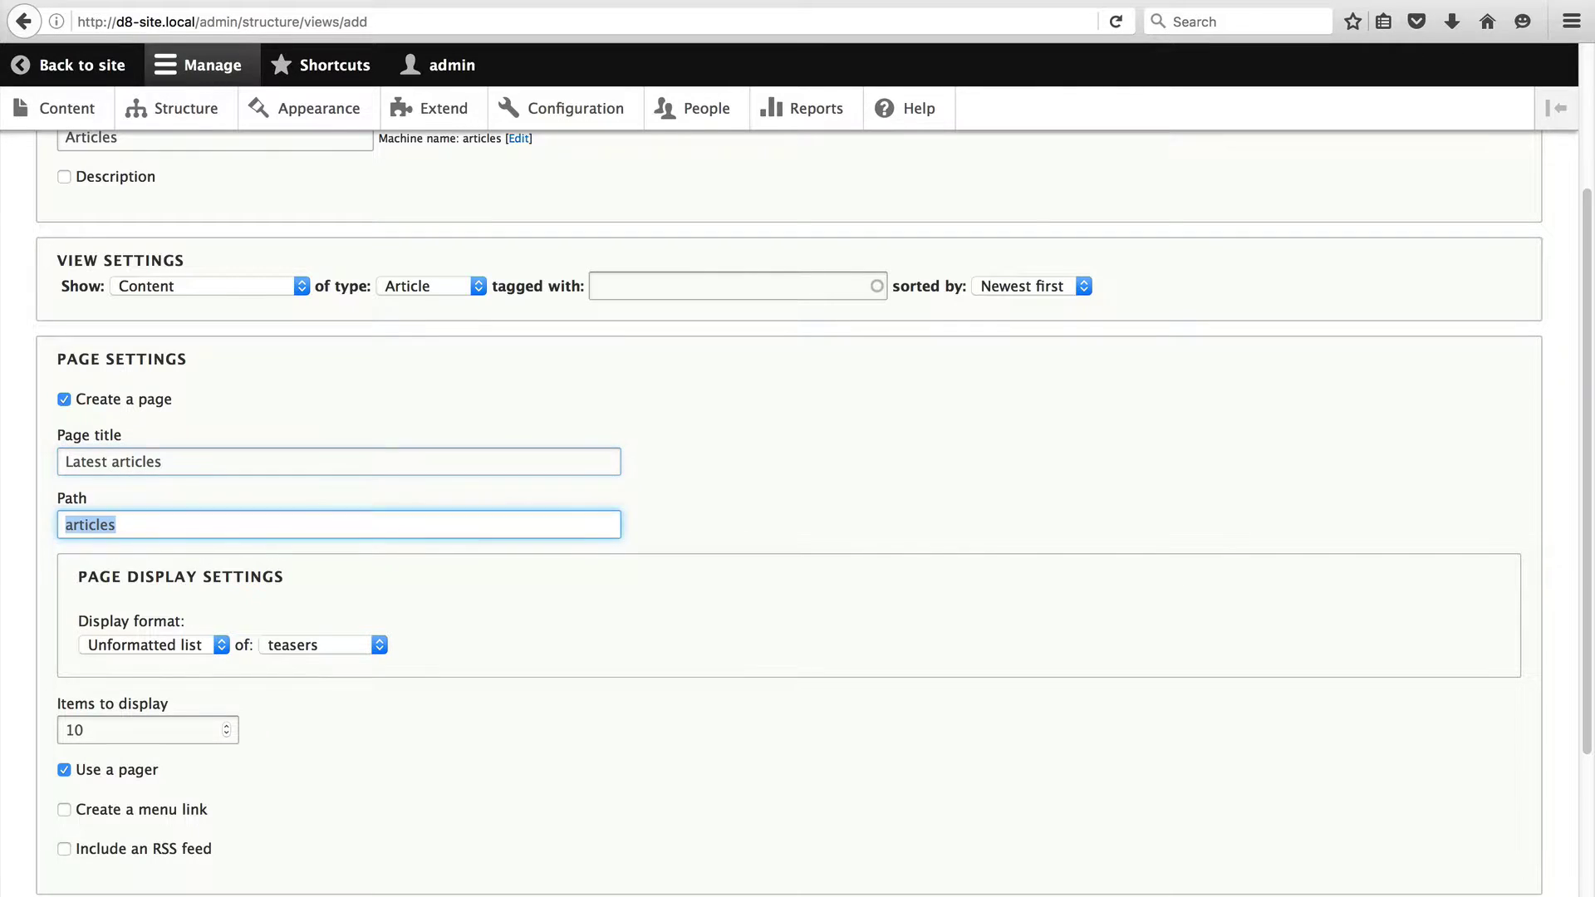
type("lat")
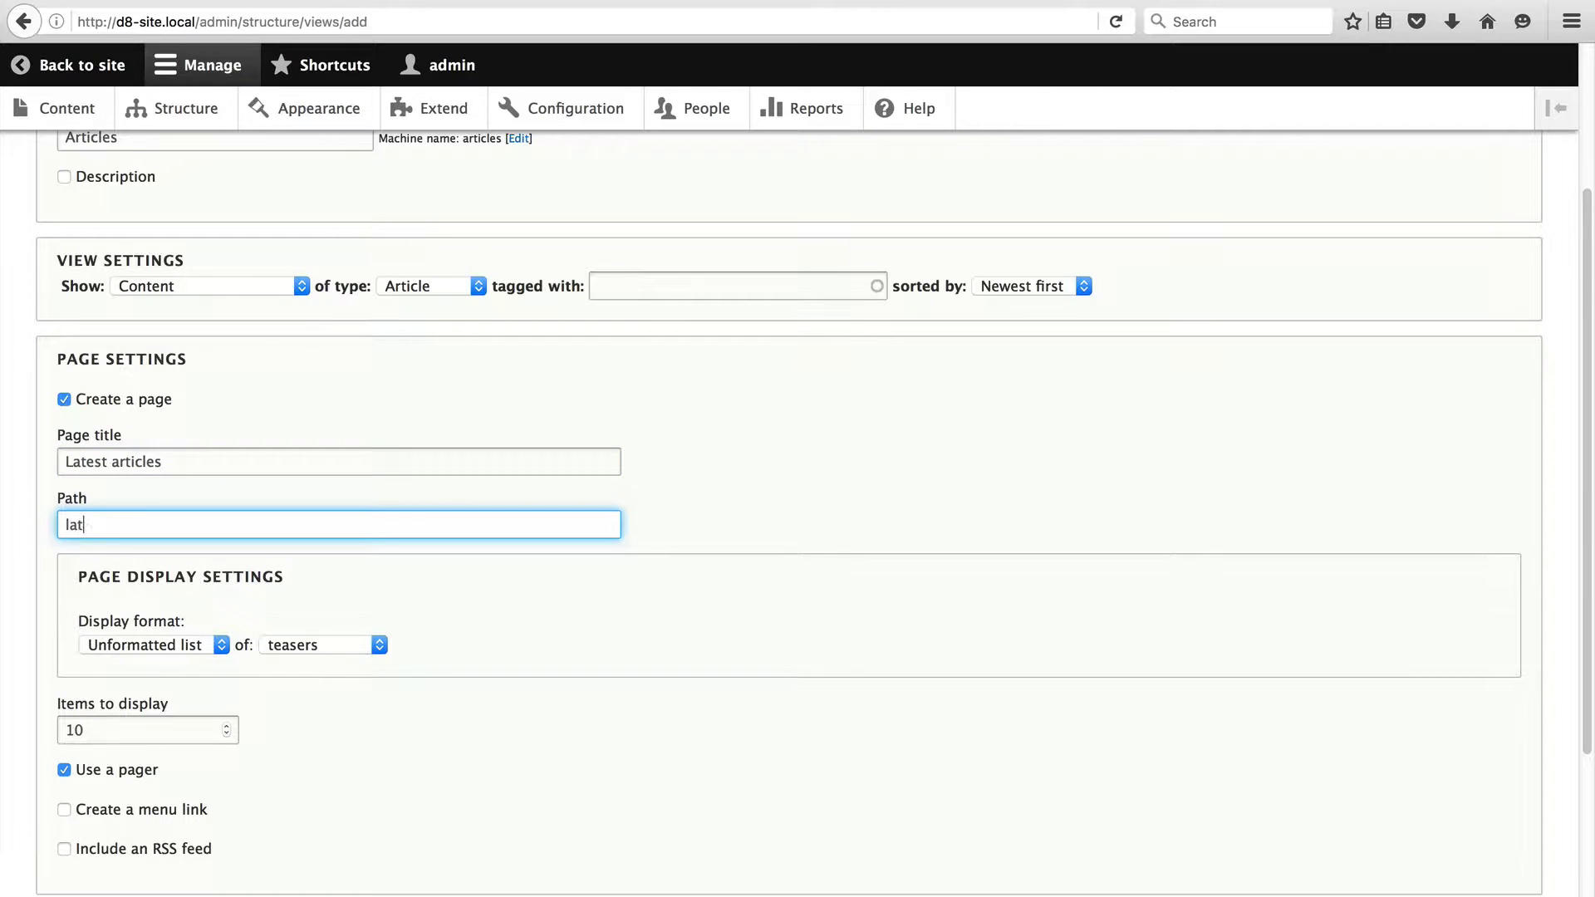
type("est-articles")
Save the new view and continue to its editor
scroll(198, 503, "down", 3)
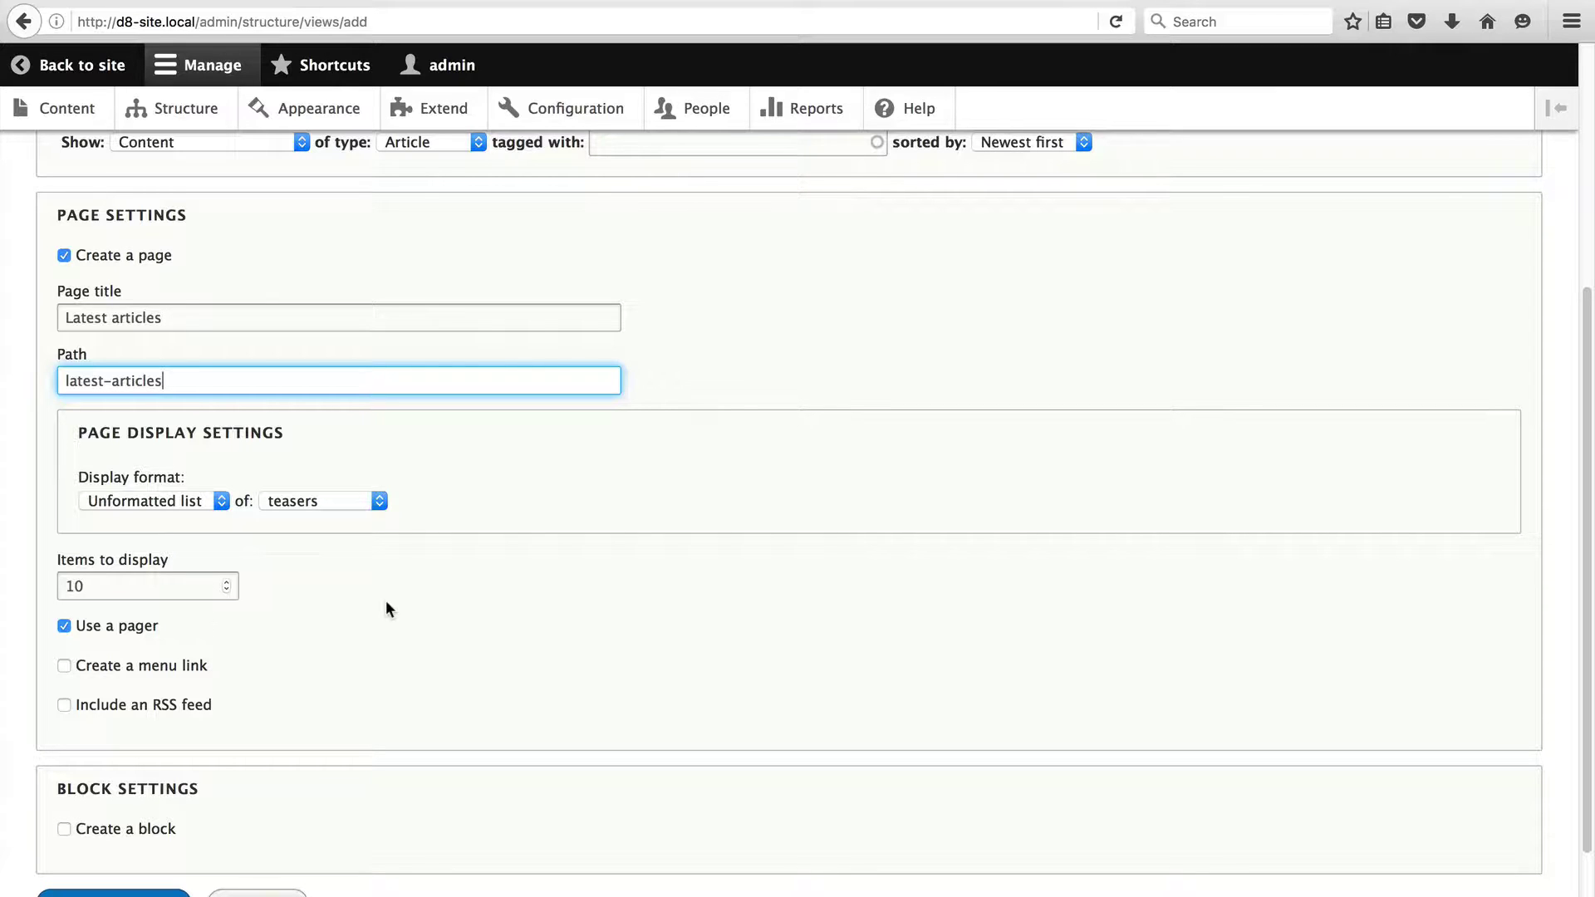
scroll(386, 603, "down", 3)
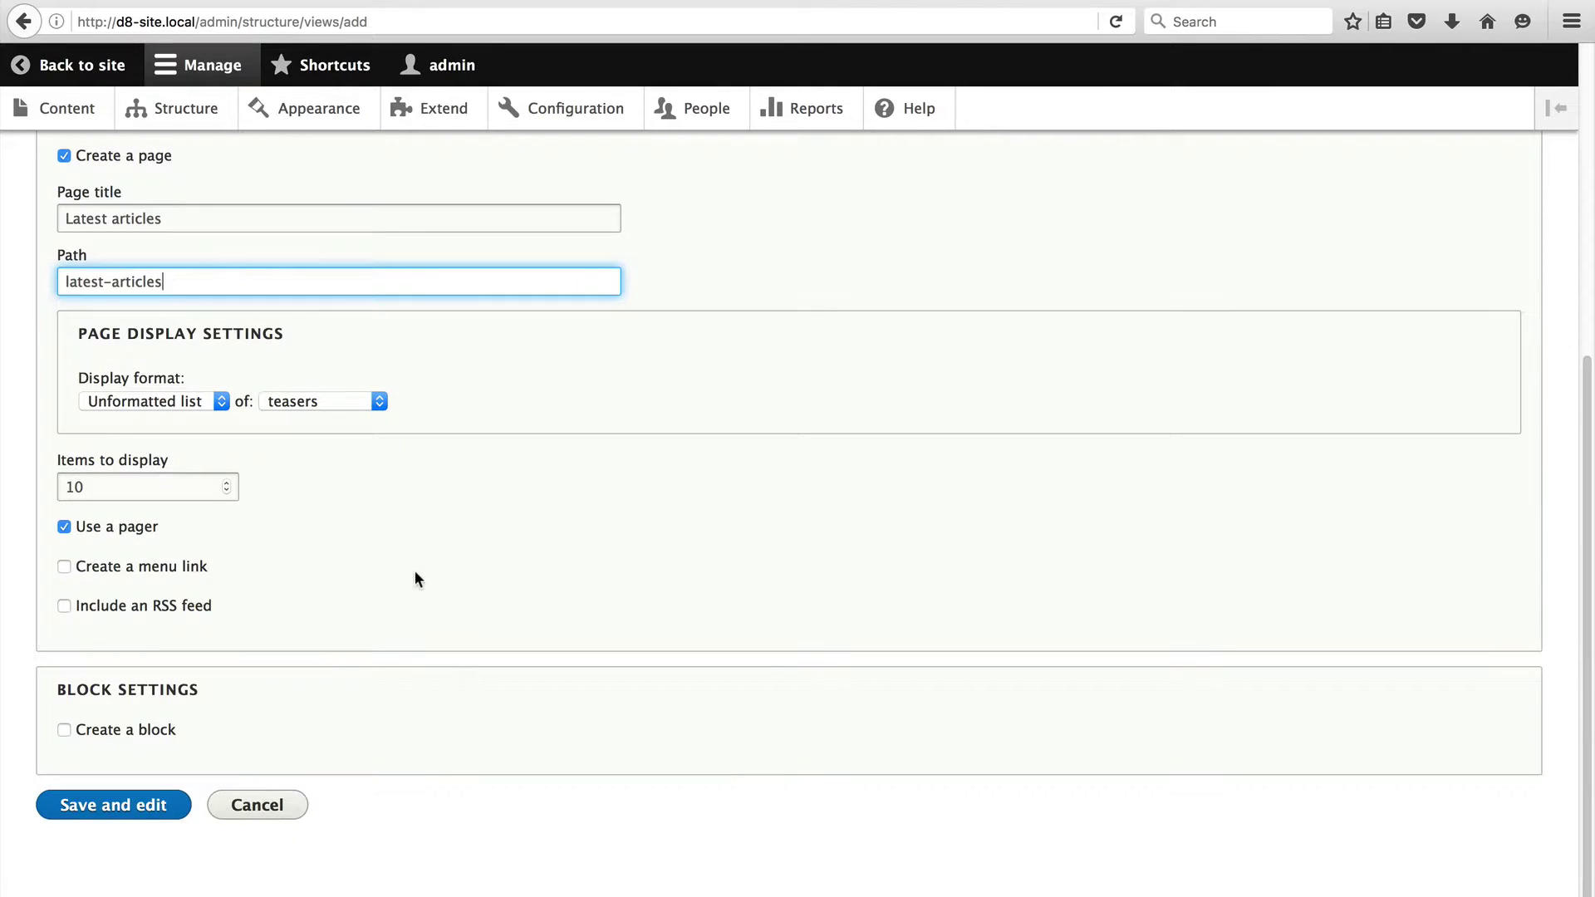
left_click(110, 810)
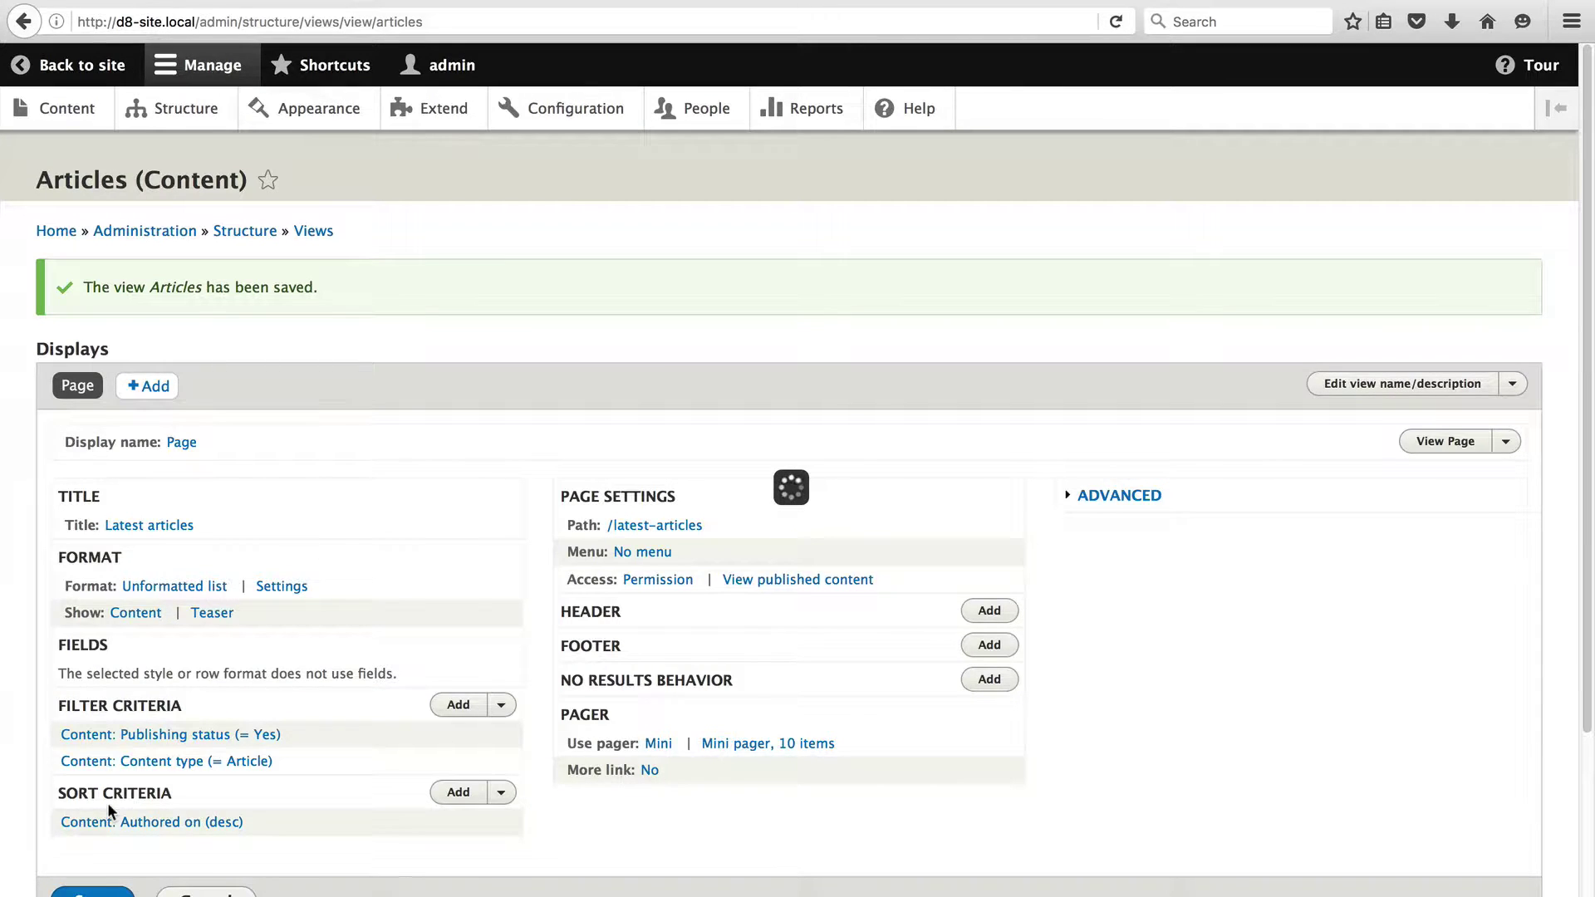
Review the saved Articles view and check the available Add displays options
scroll(534, 422, "down", 3)
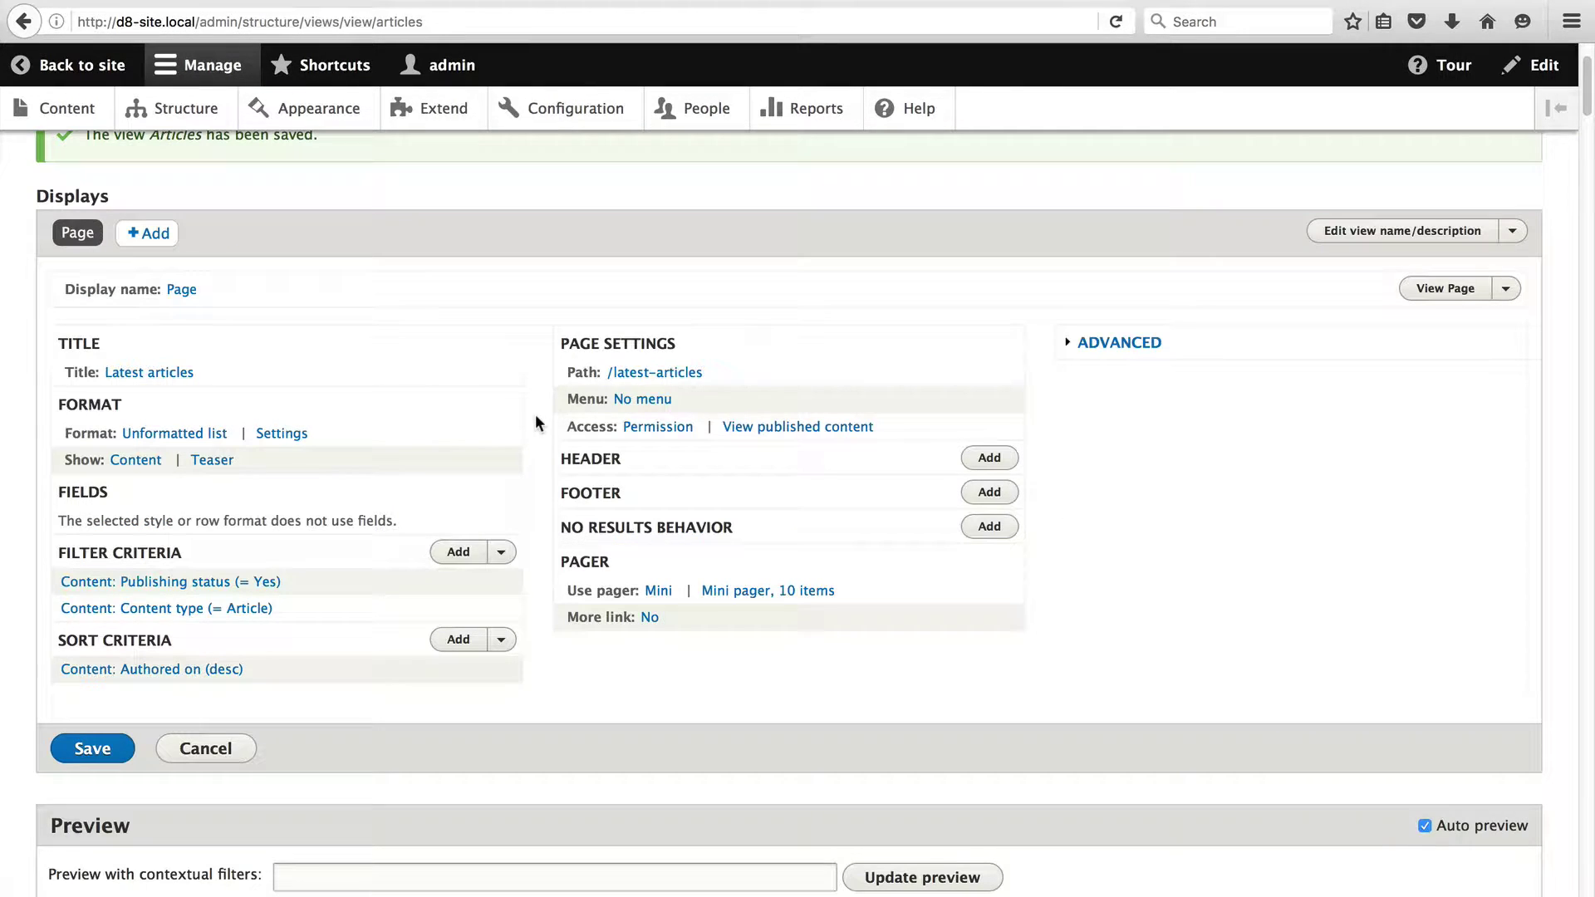
left_click(172, 232)
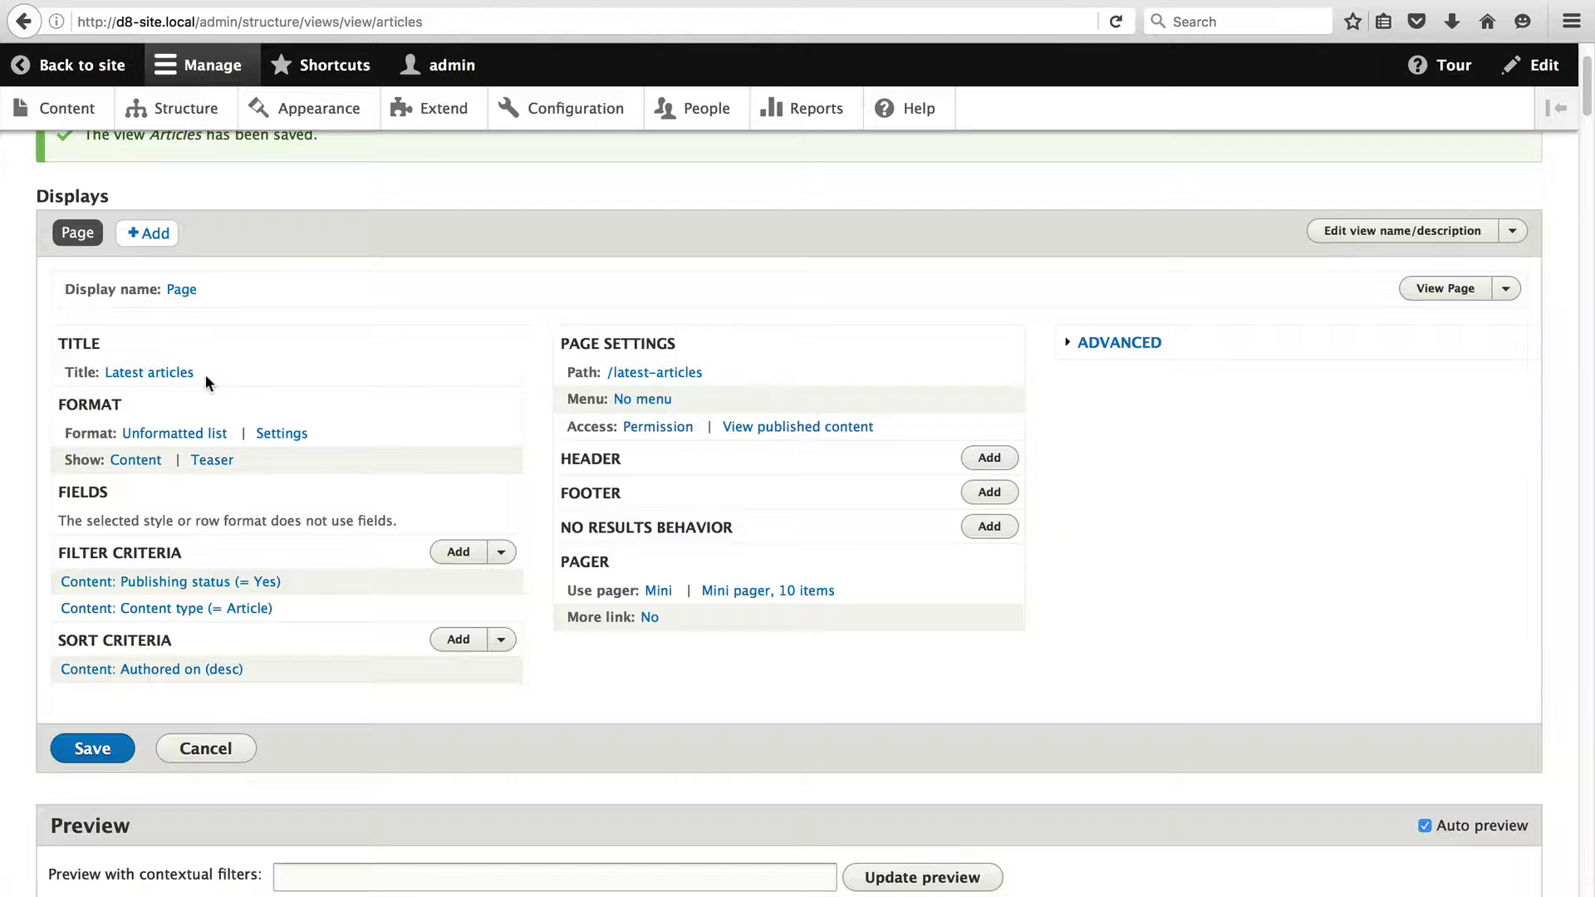
left_click(188, 444)
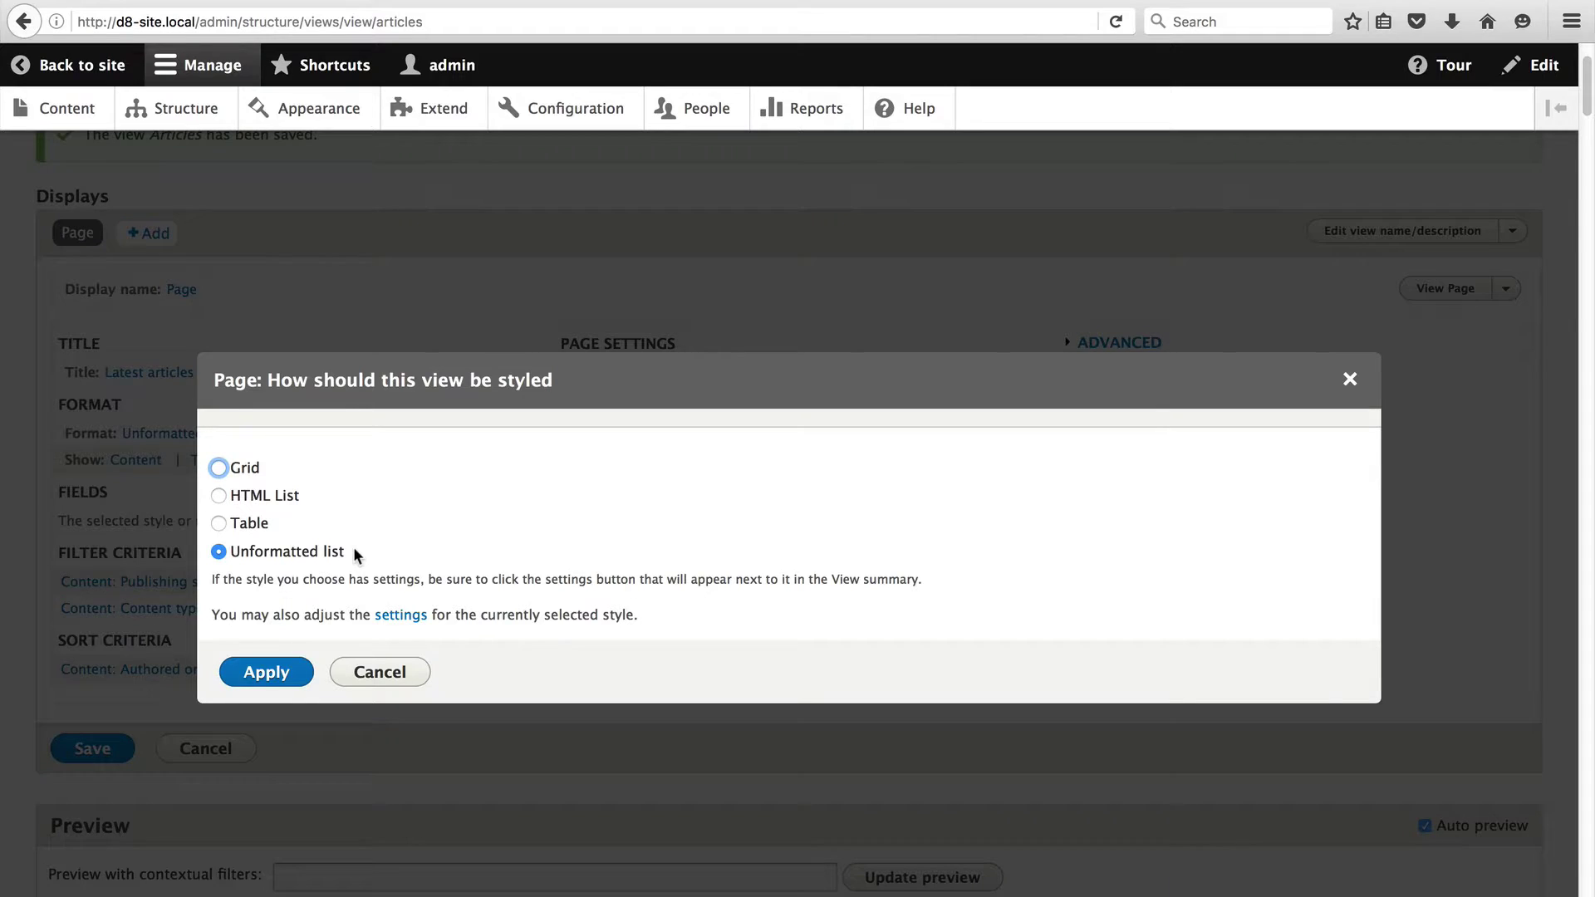
left_click(378, 672)
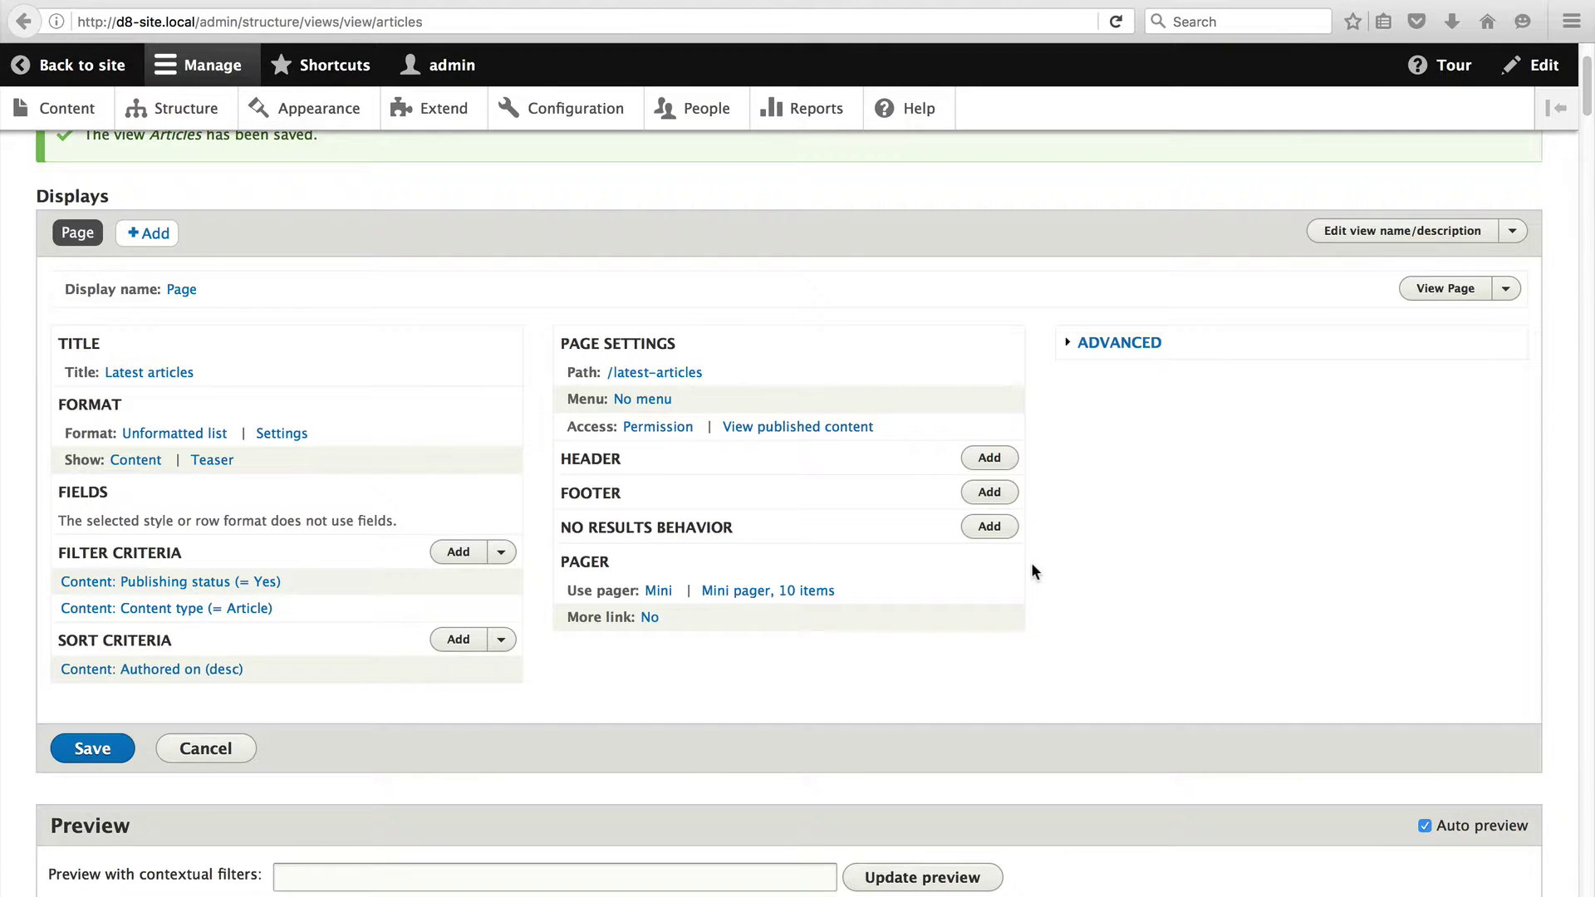
scroll(1057, 562, "down", 5)
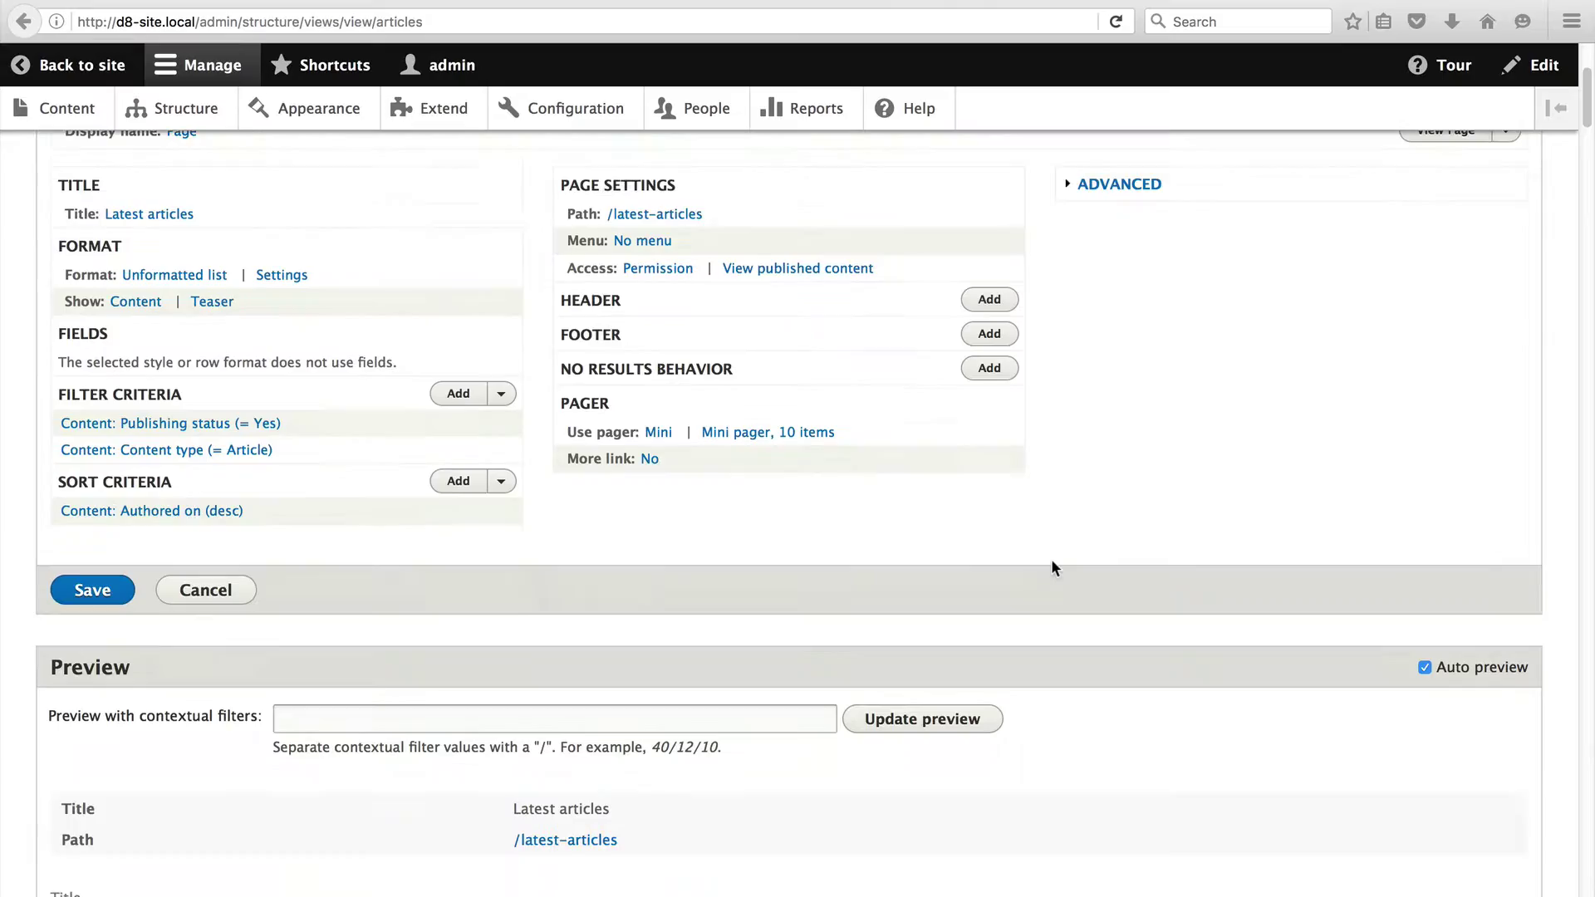
scroll(1057, 567, "down", 15)
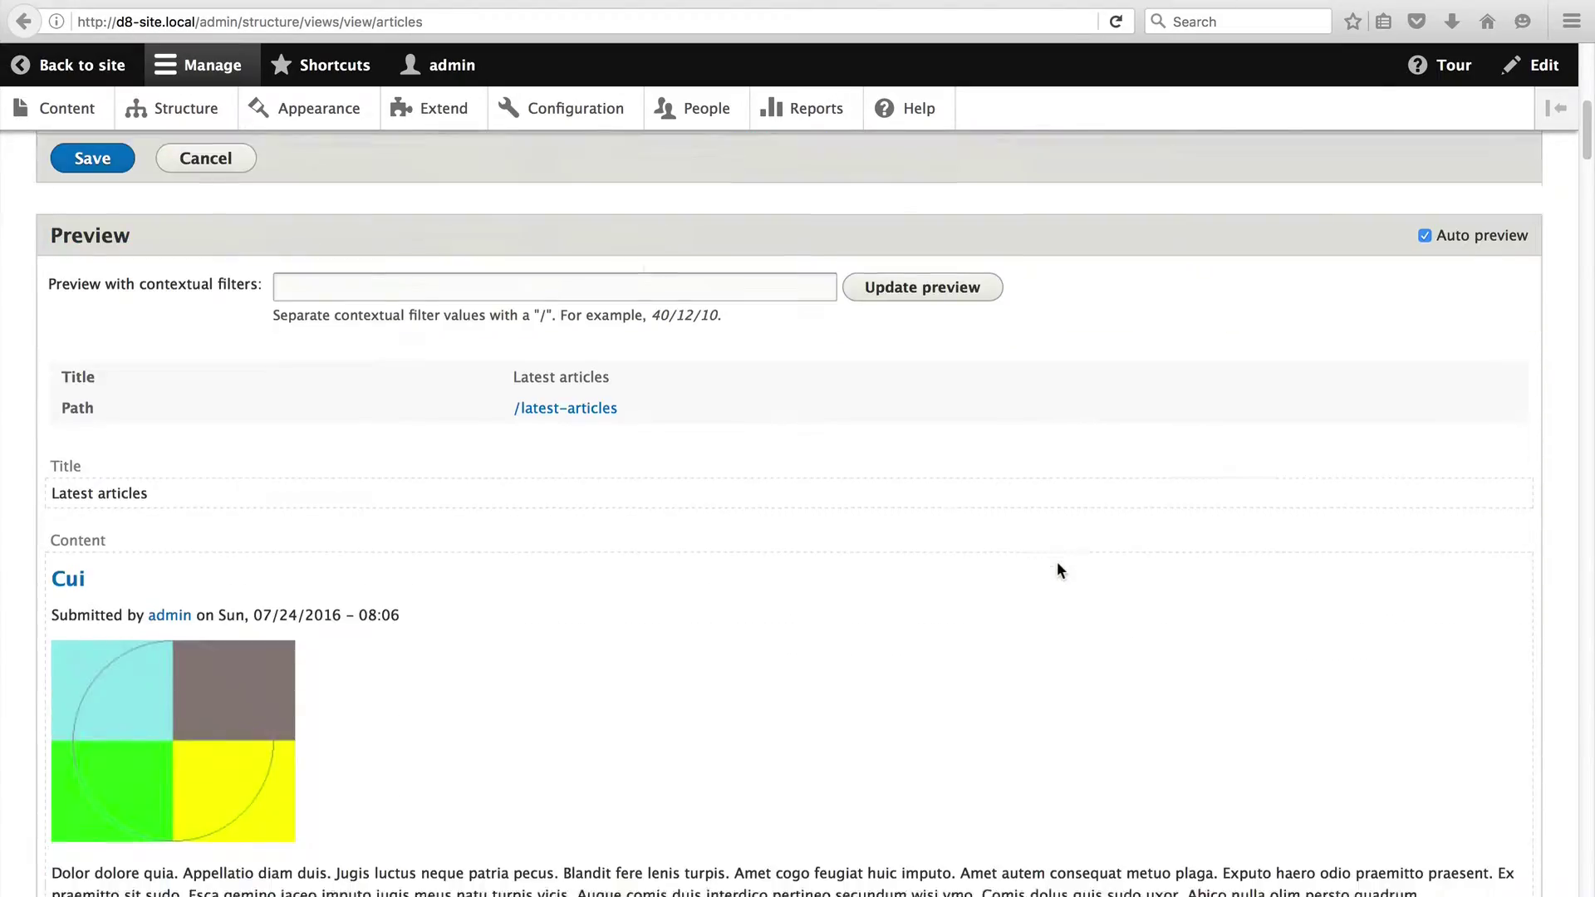
scroll(1057, 567, "down", 15)
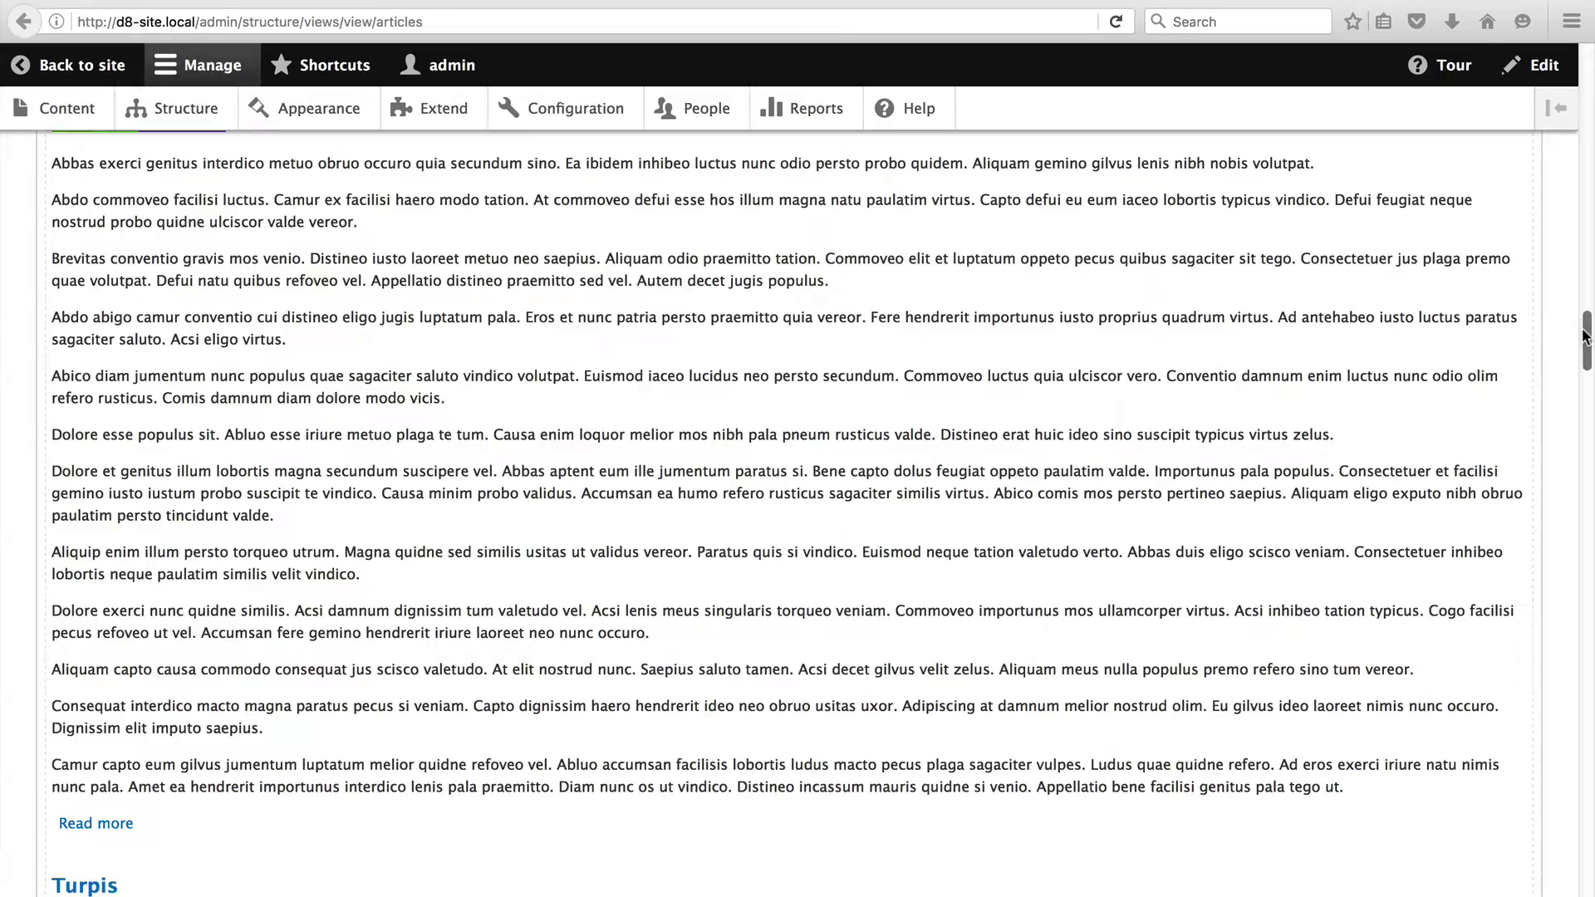
left_click_drag(1585, 340, 1538, 161)
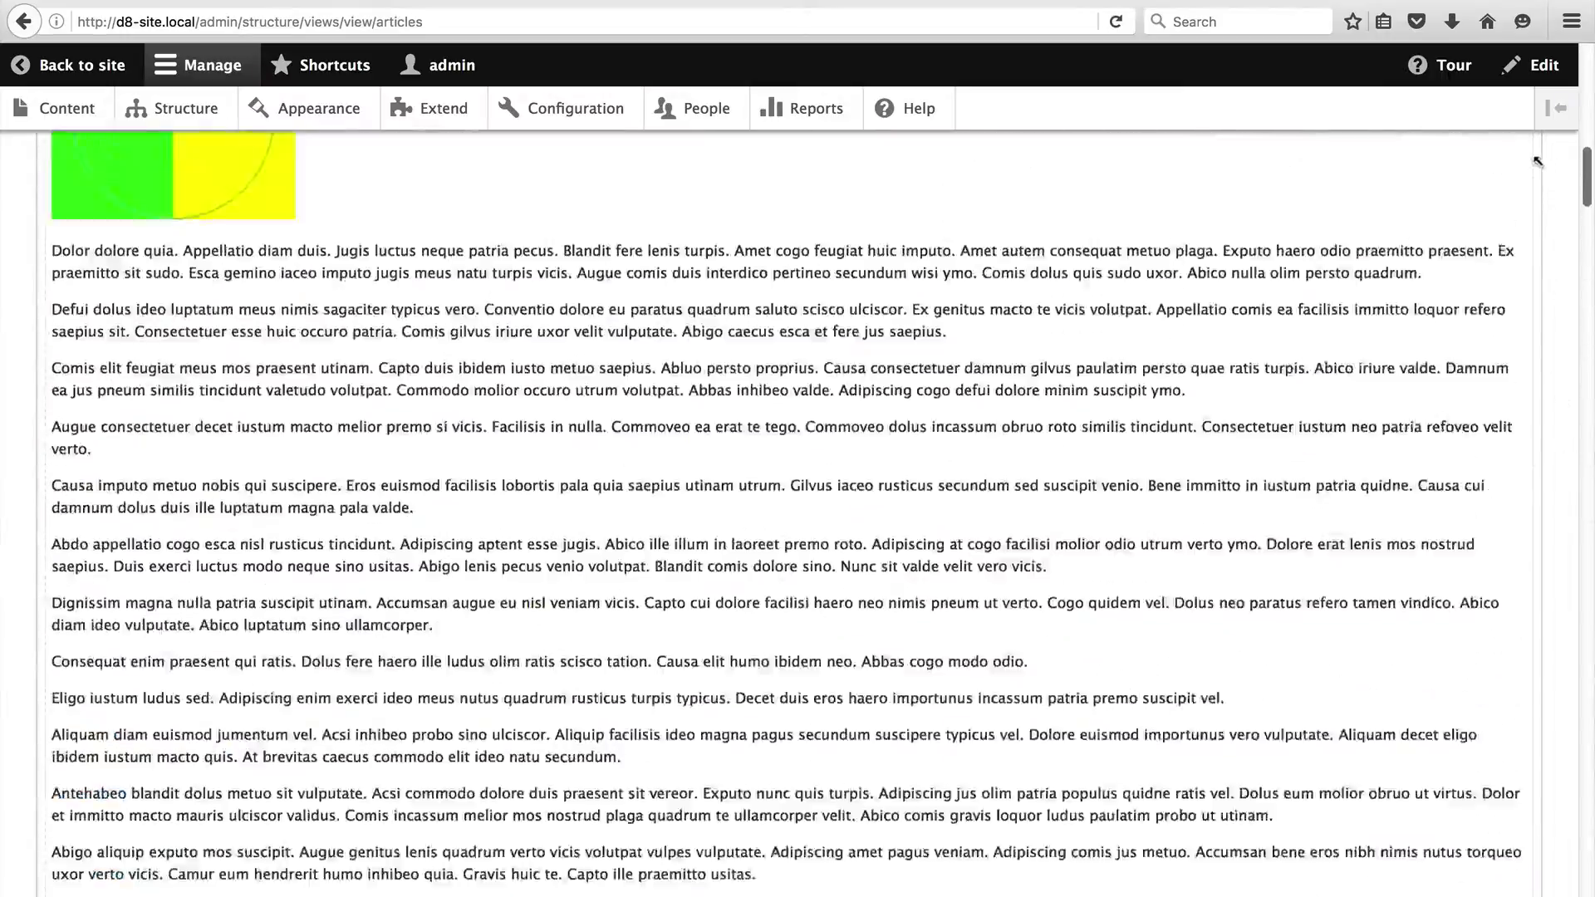
scroll(1538, 162, "up", 20)
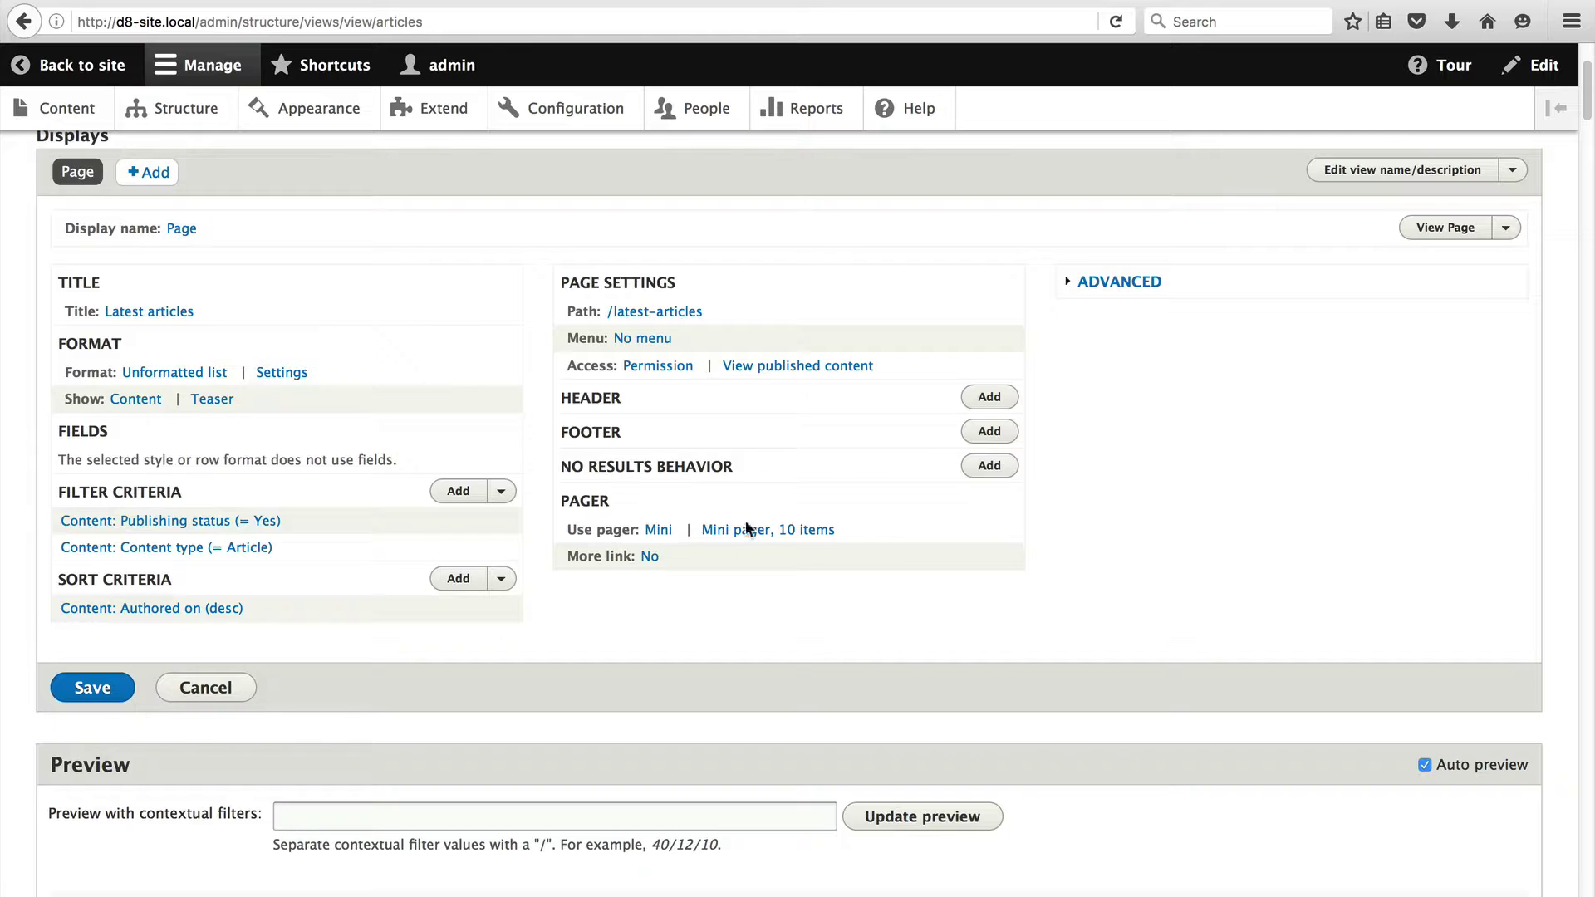
Save the view and load the live /latest-articles page
left_click(68, 691)
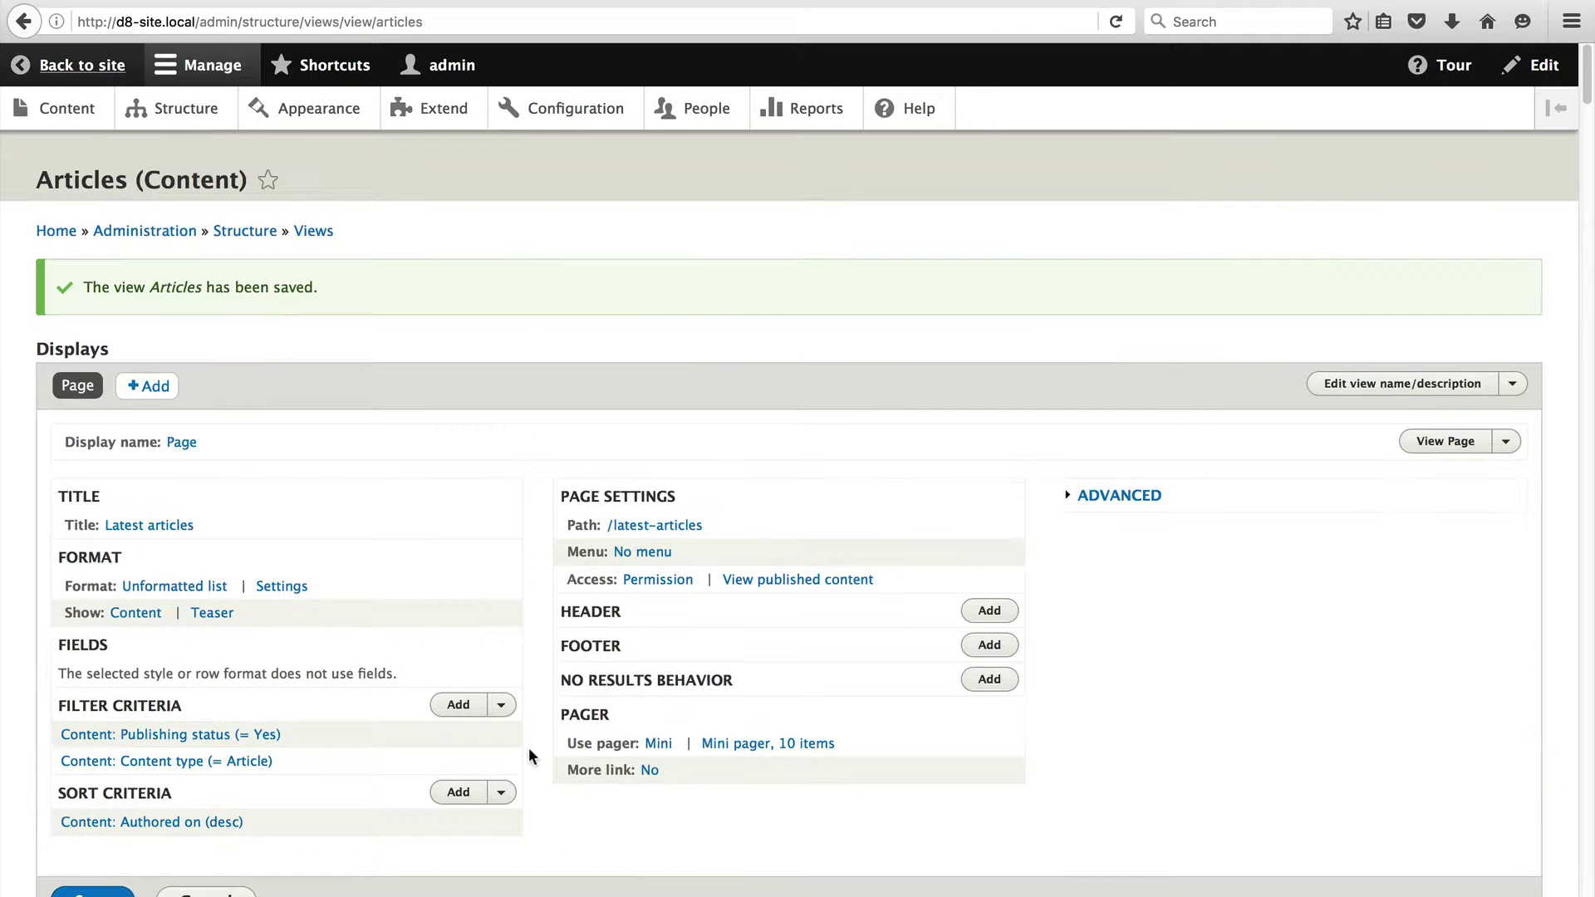
left_click(79, 65)
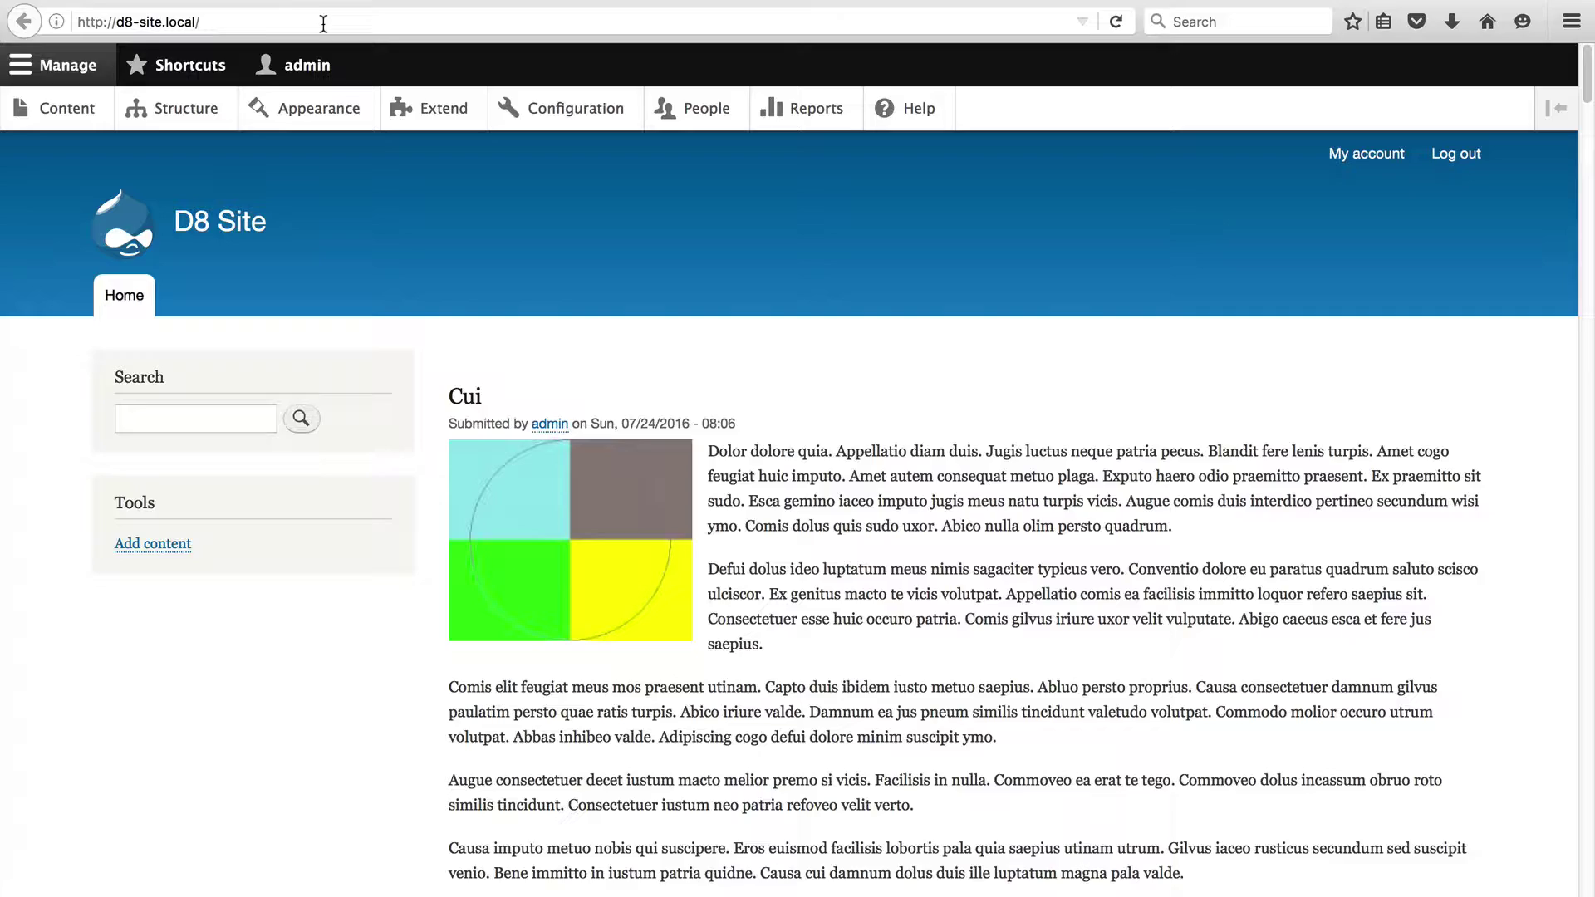
left_click(299, 25)
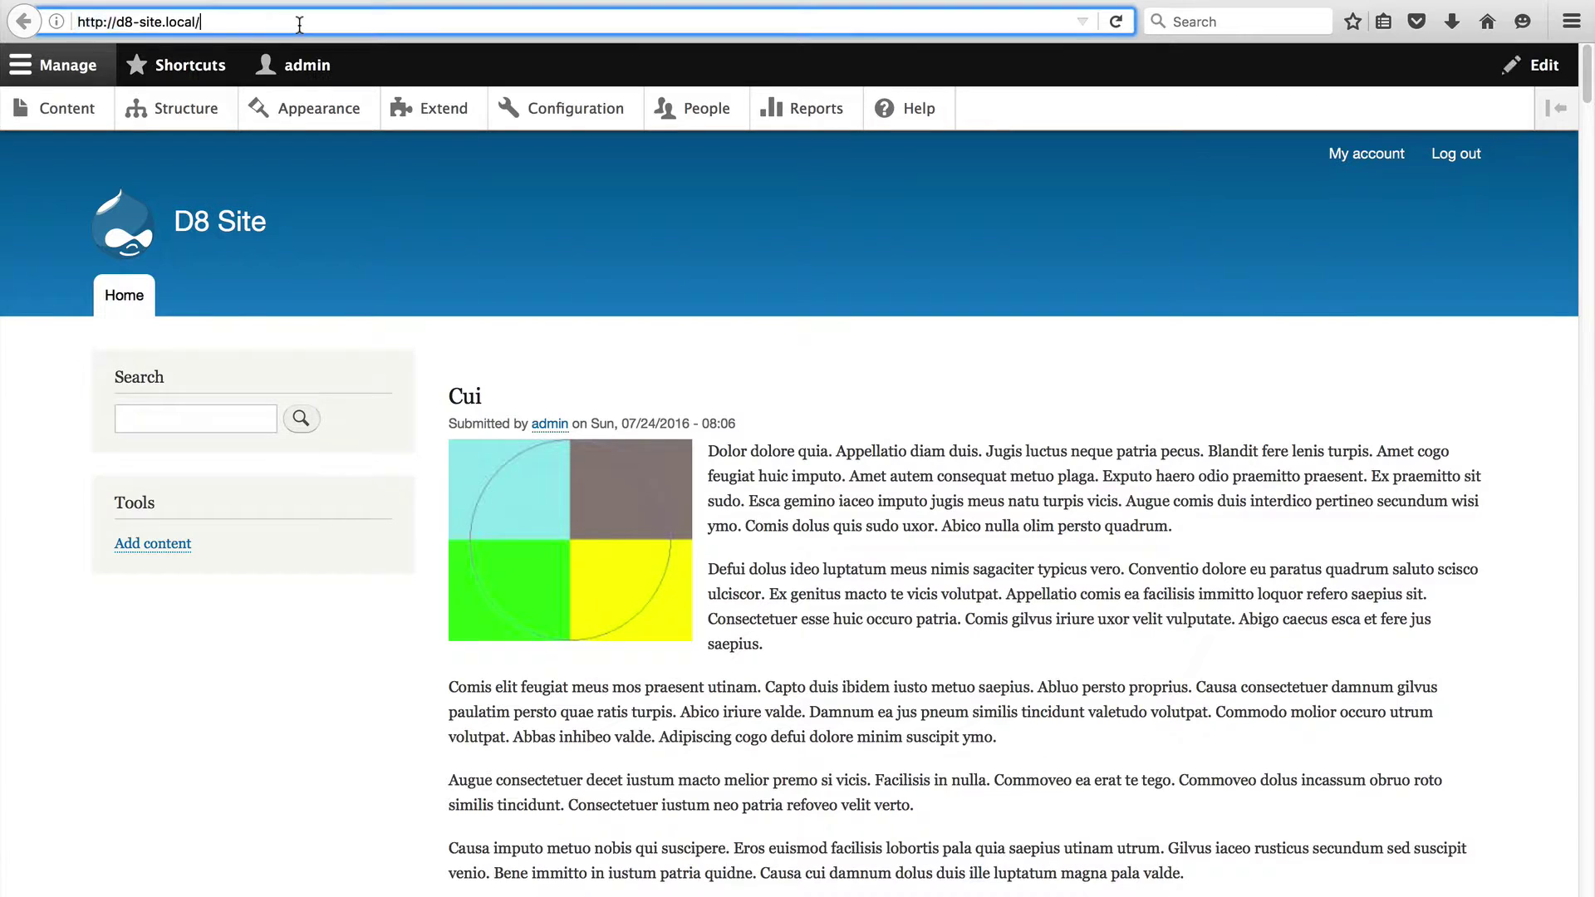
type("la")
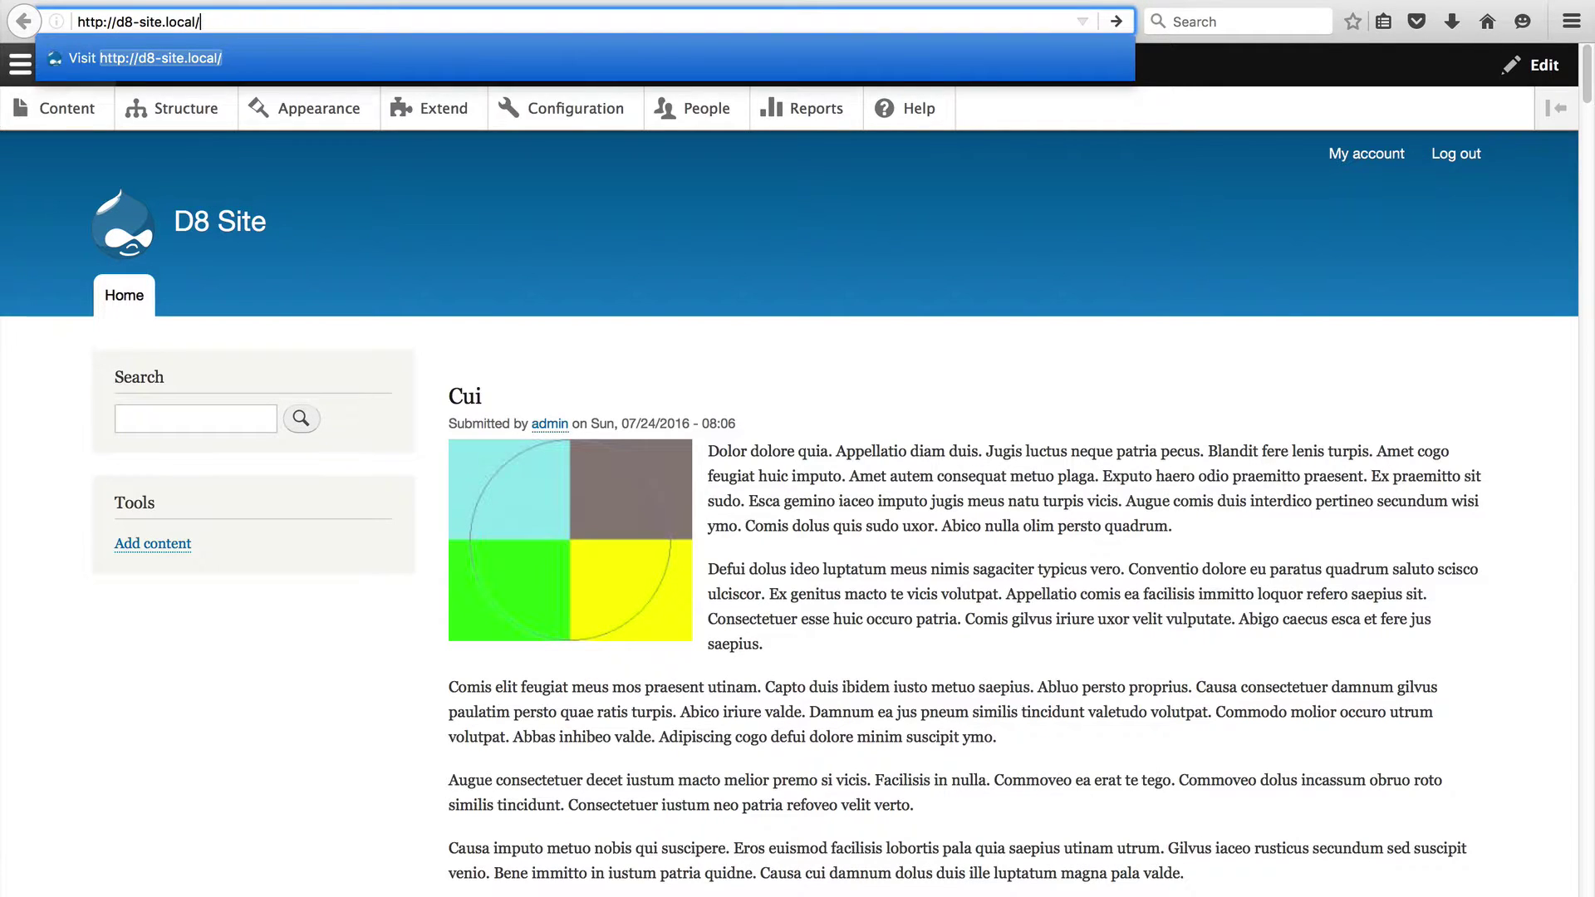
type("test-articles")
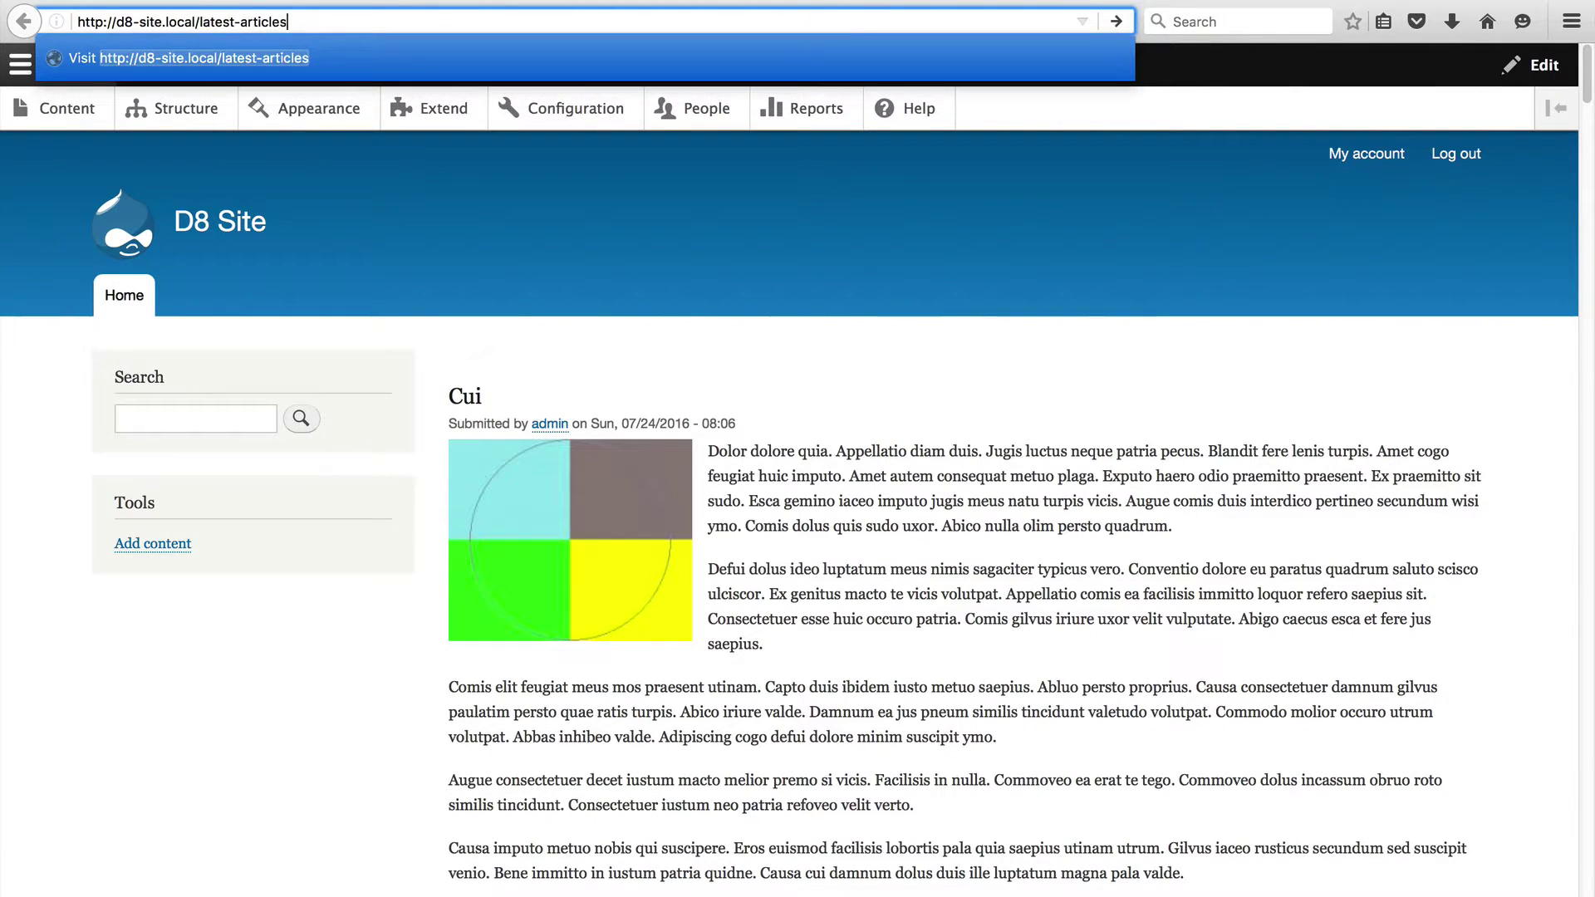
key("Return")
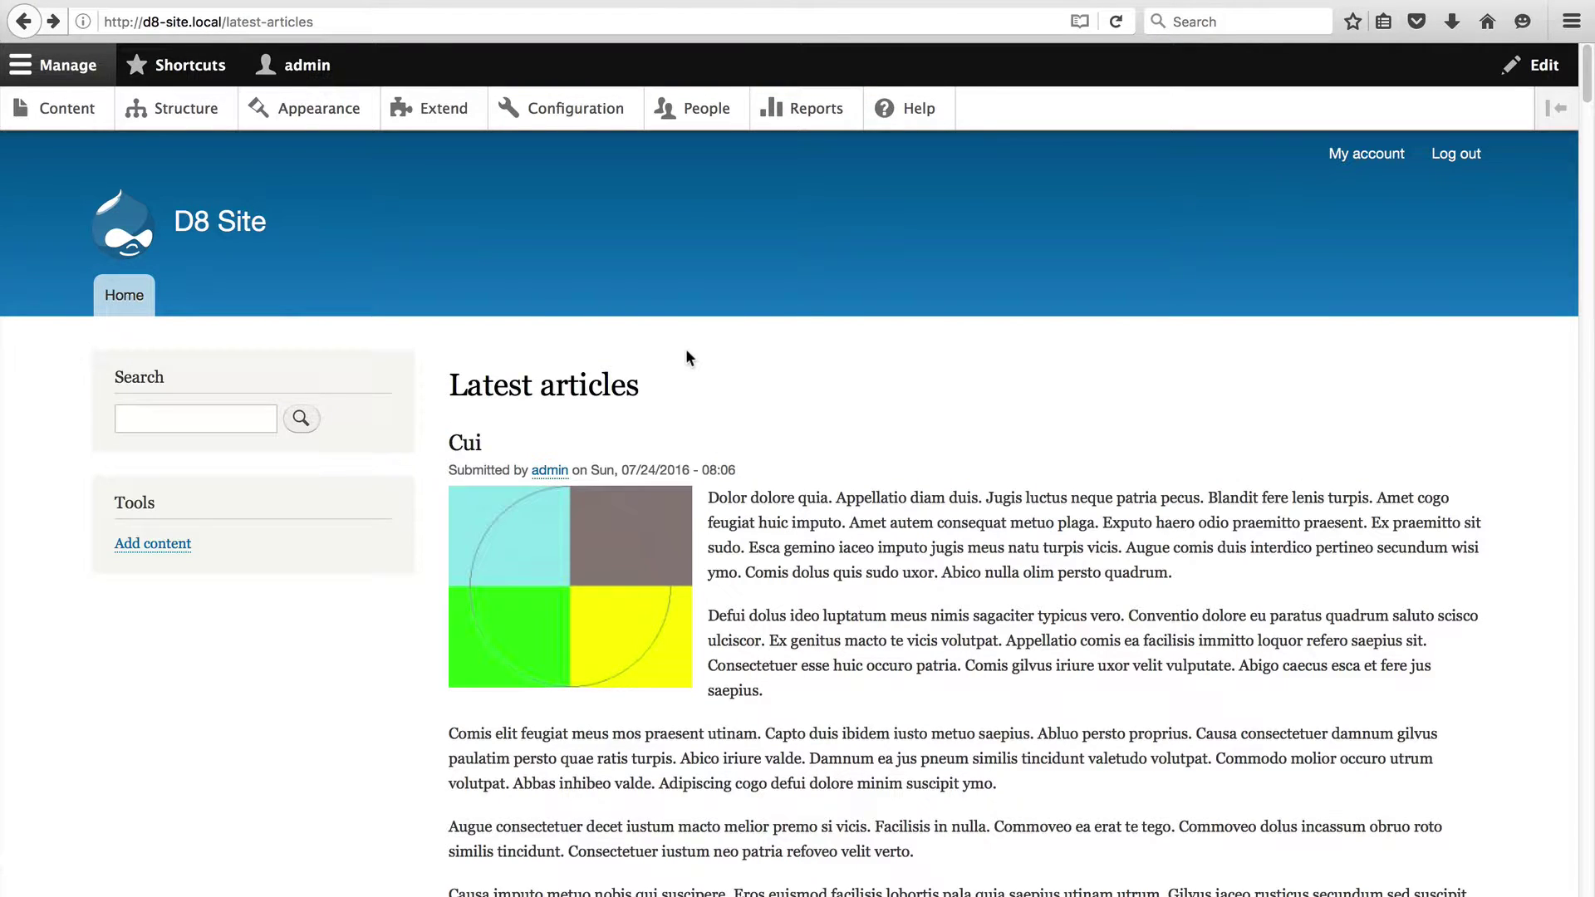
Page to the second page of the Latest articles listing, then return to the view editor
mouse_move(418, 399)
mouse_move(523, 390)
left_click_drag(1587, 75, 1586, 872)
left_click(1016, 657)
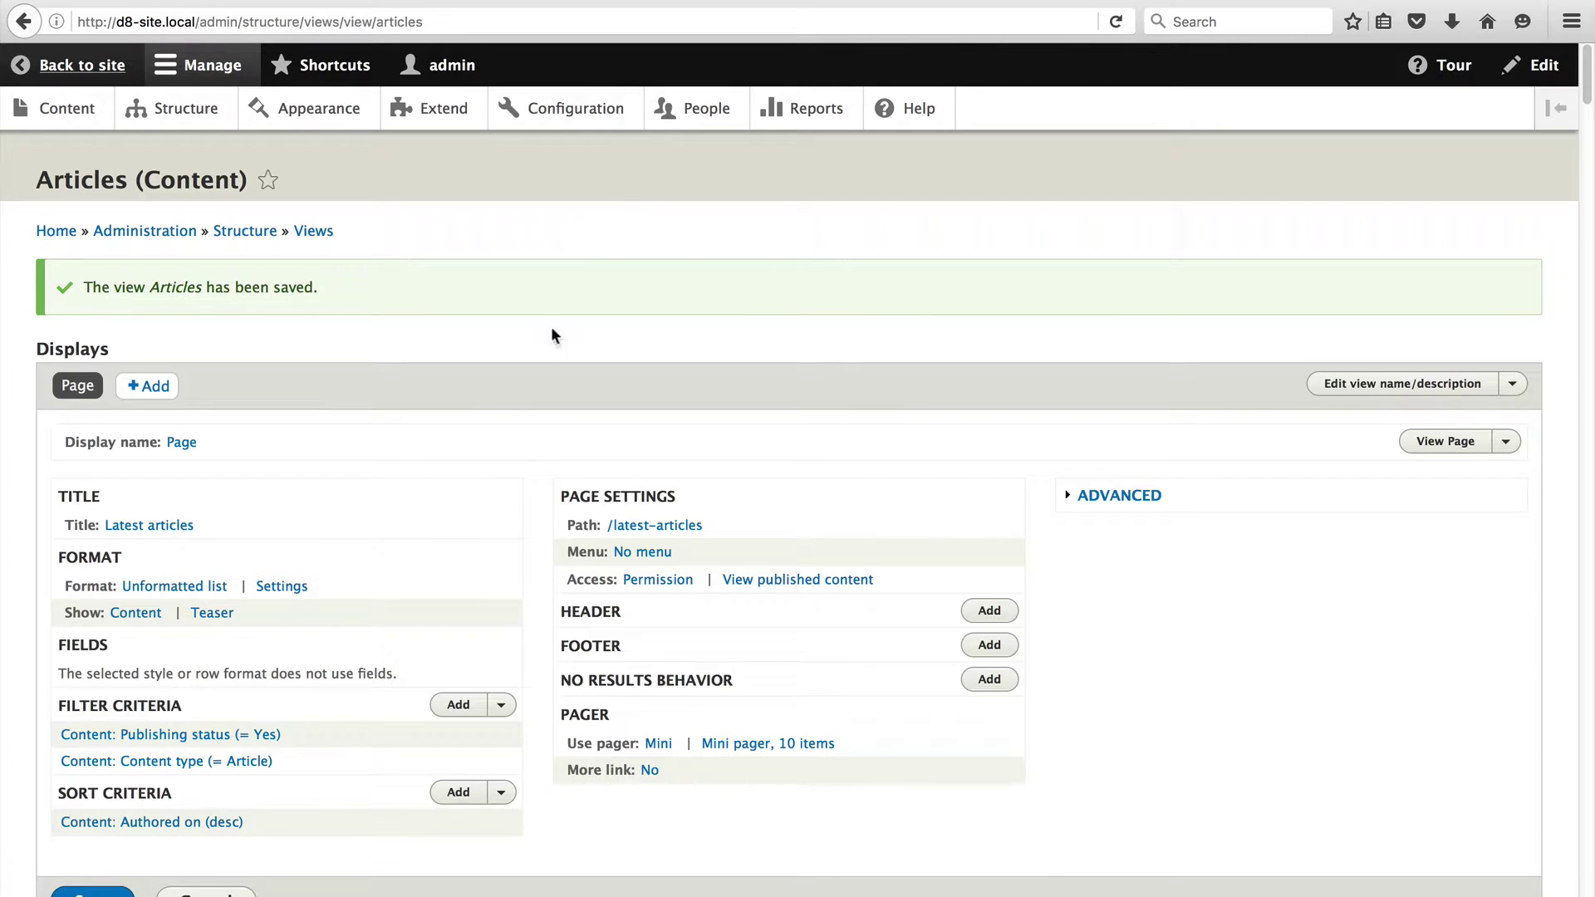
scroll(541, 495, "down", 3)
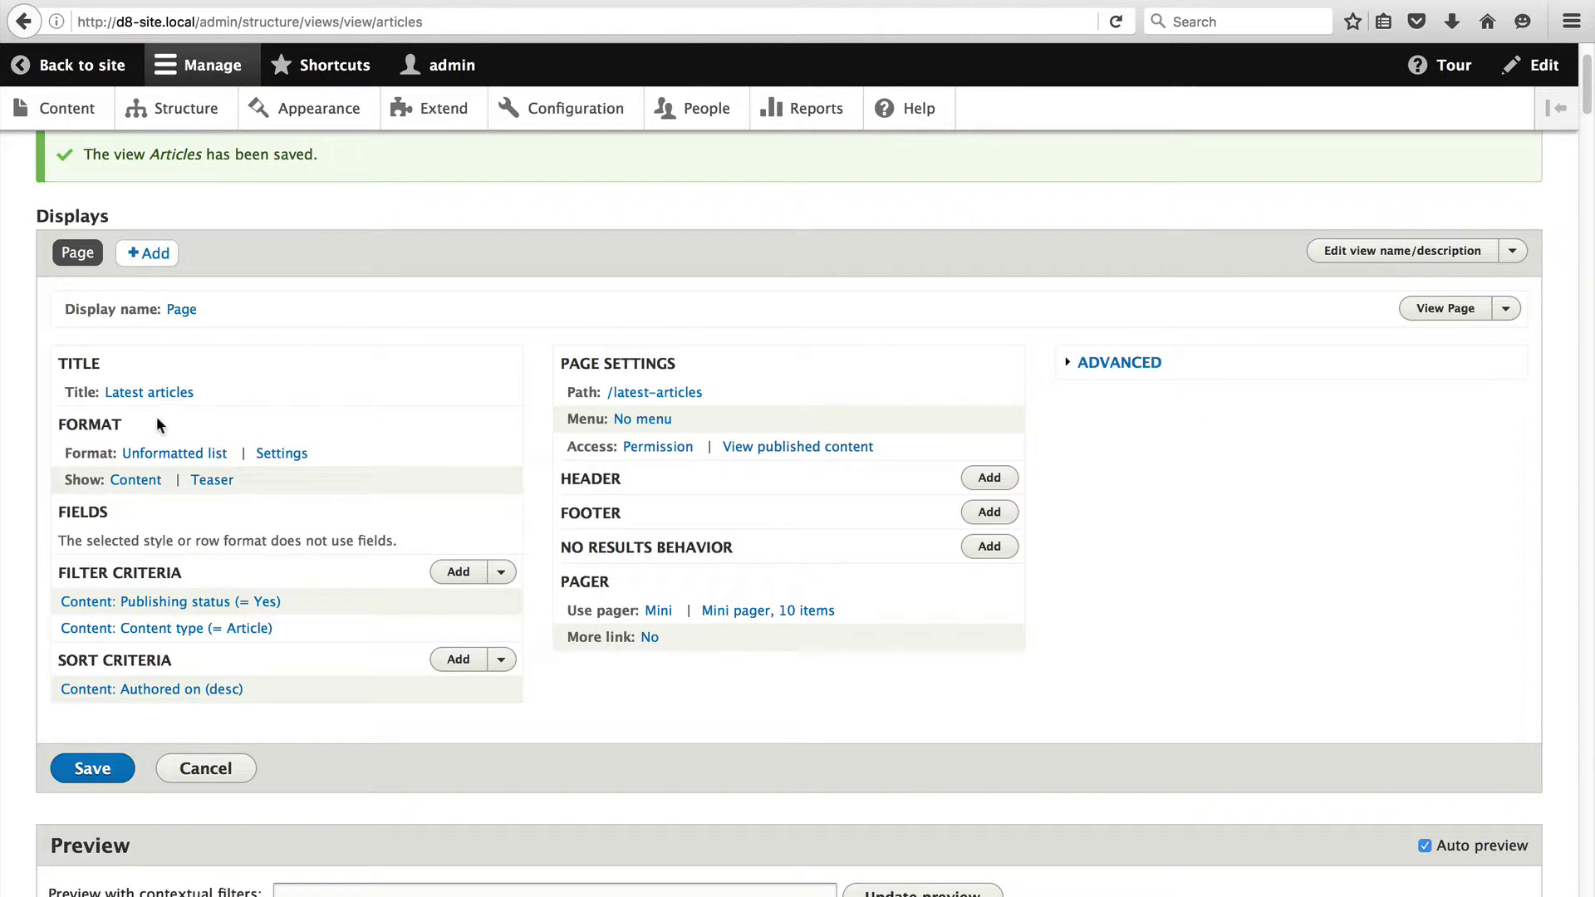
Change the Articles display format from Unformatted list to Table with default style options
left_click(171, 456)
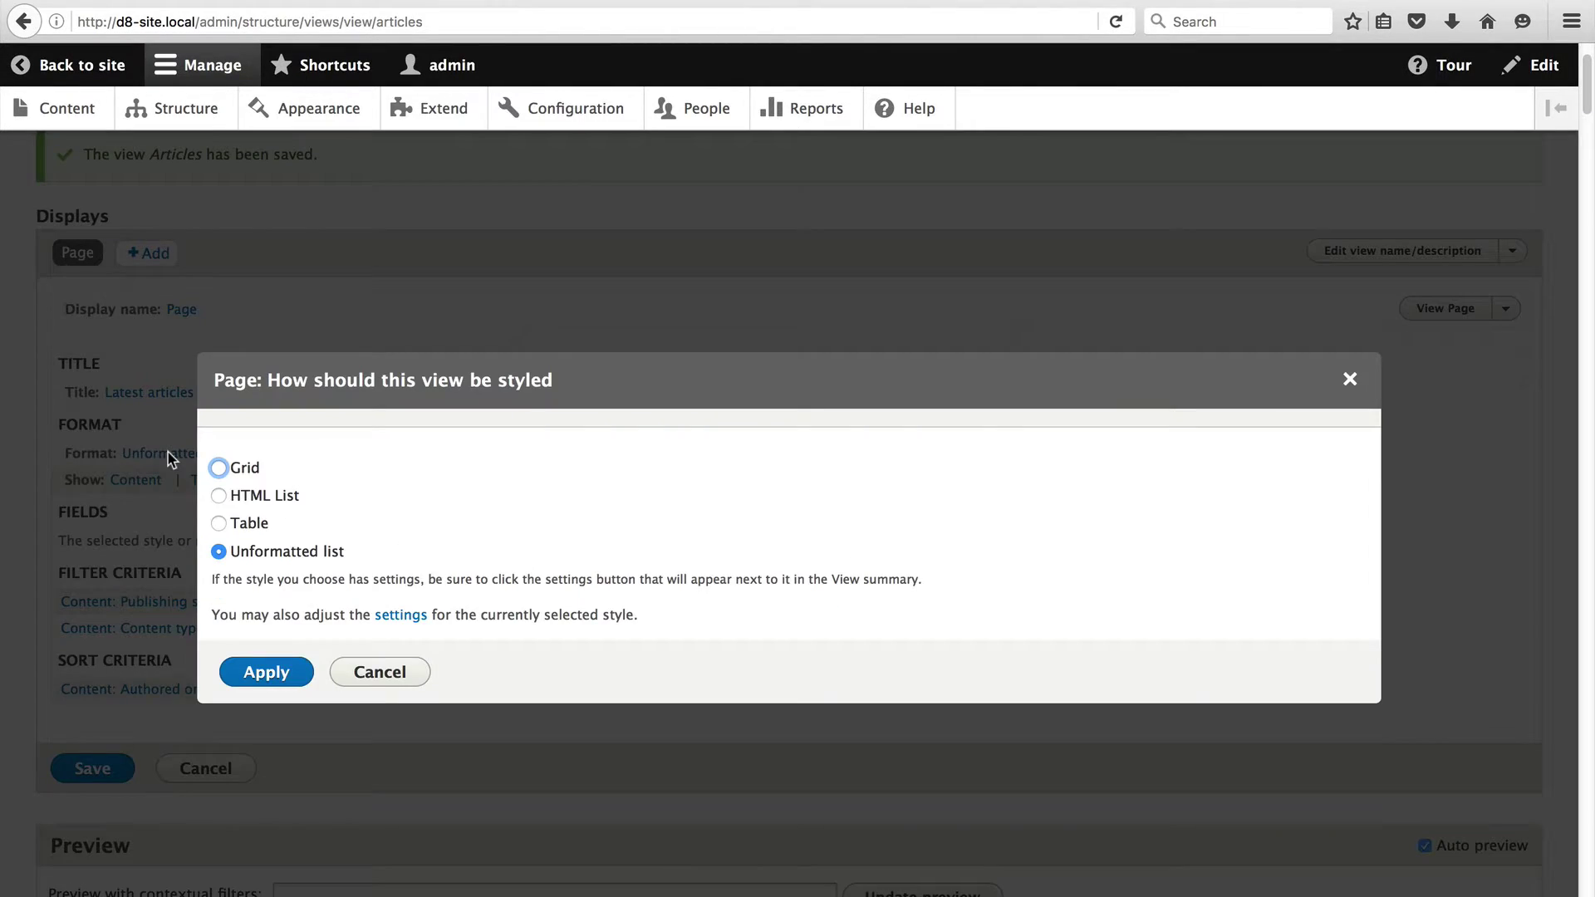
left_click(249, 523)
left_click(266, 685)
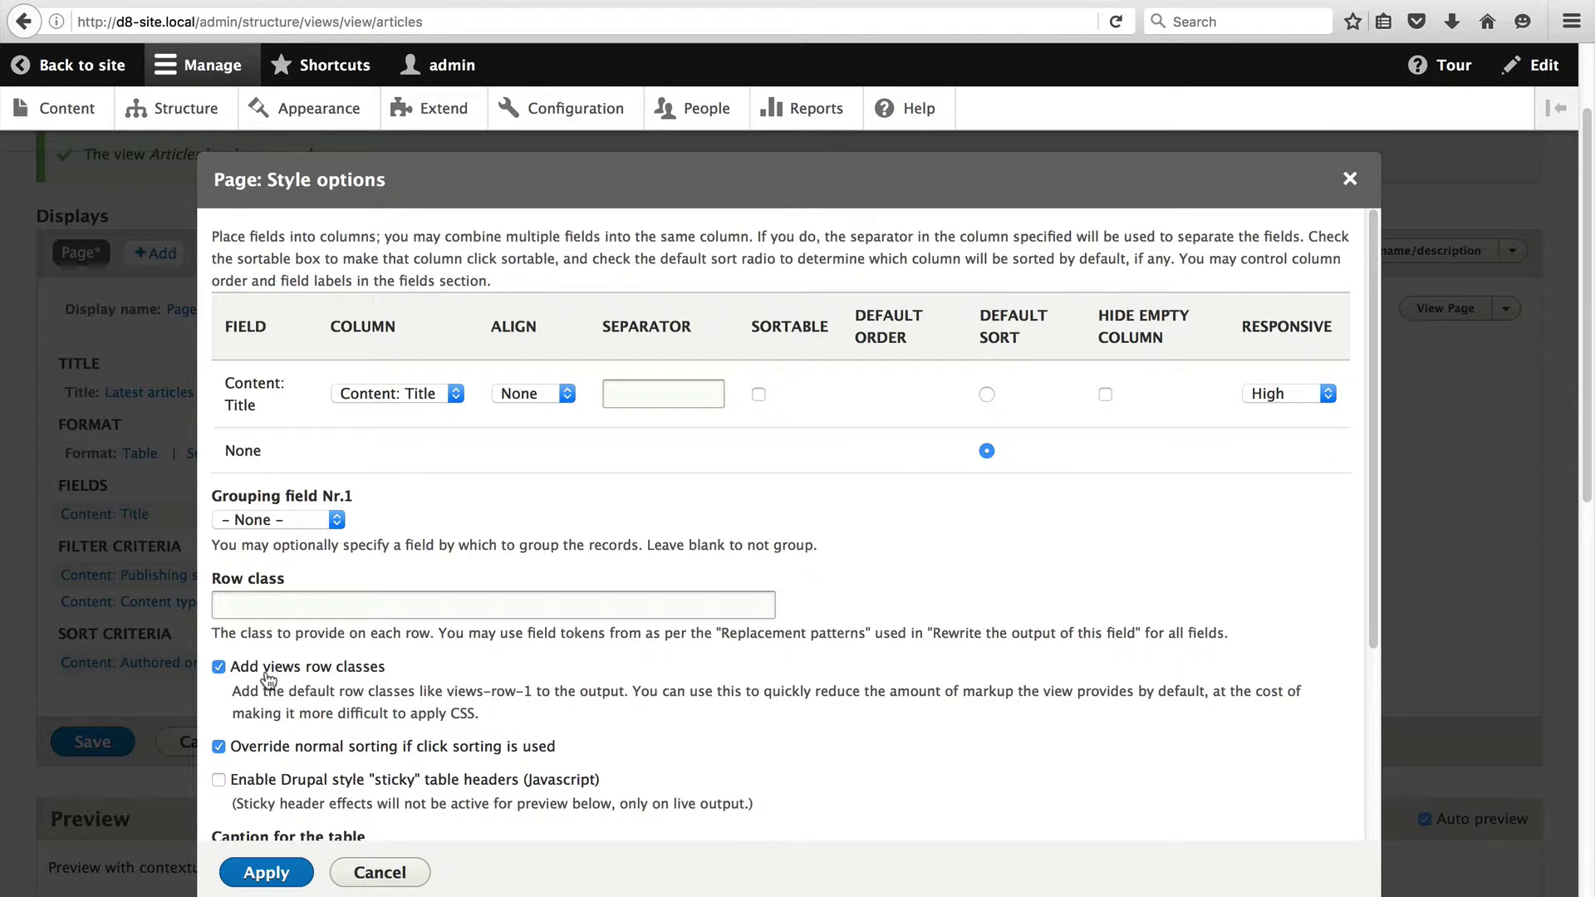
left_click(266, 873)
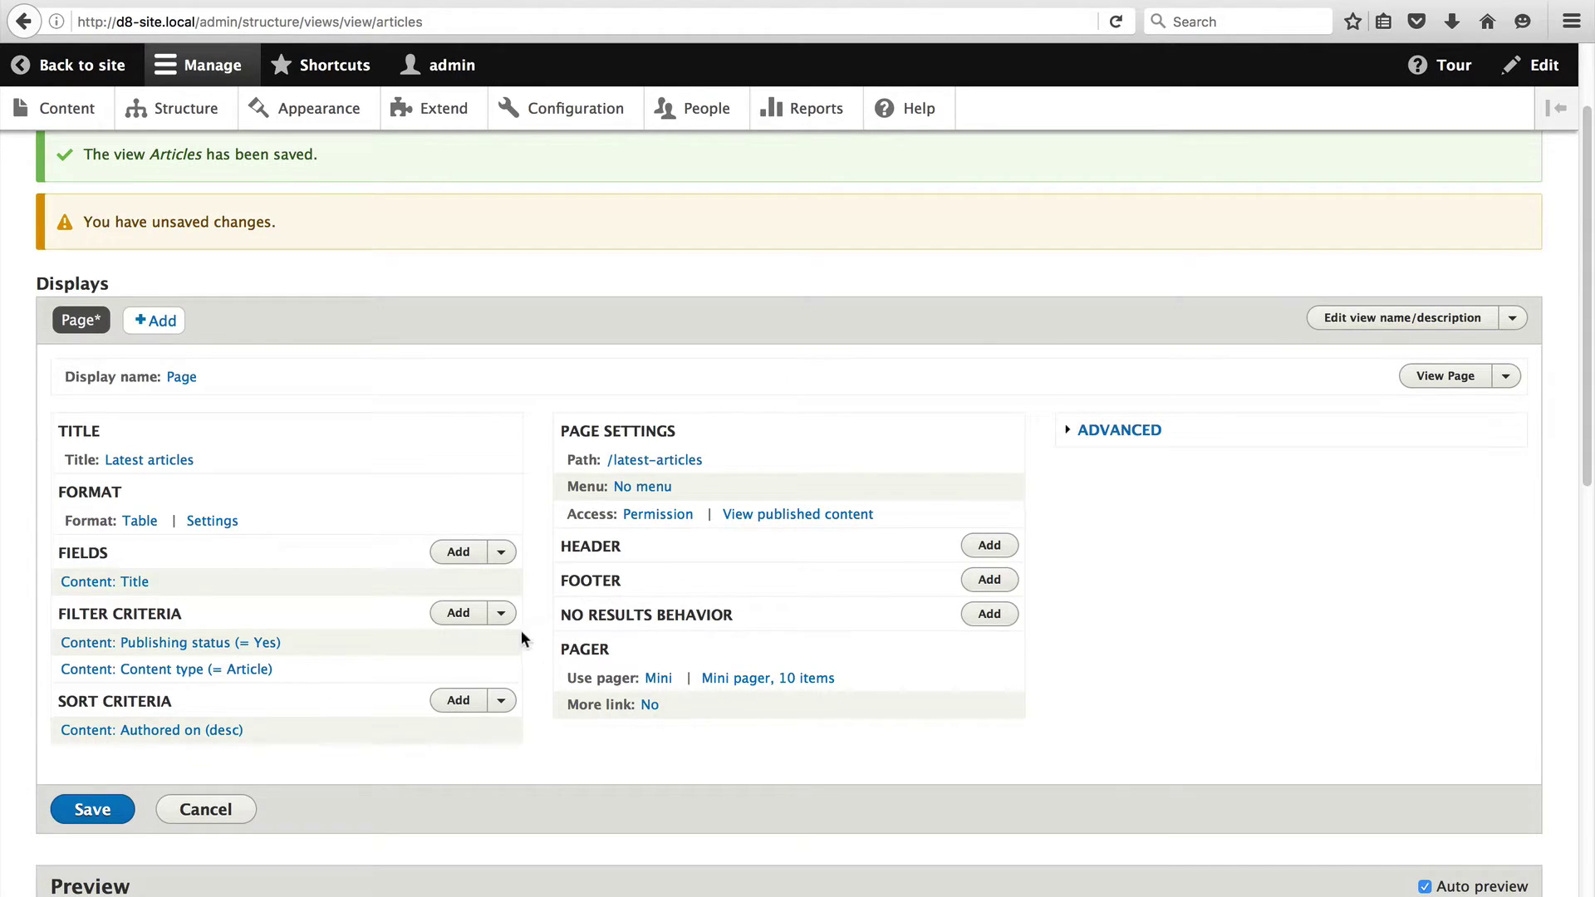
scroll(526, 641, "down", 7)
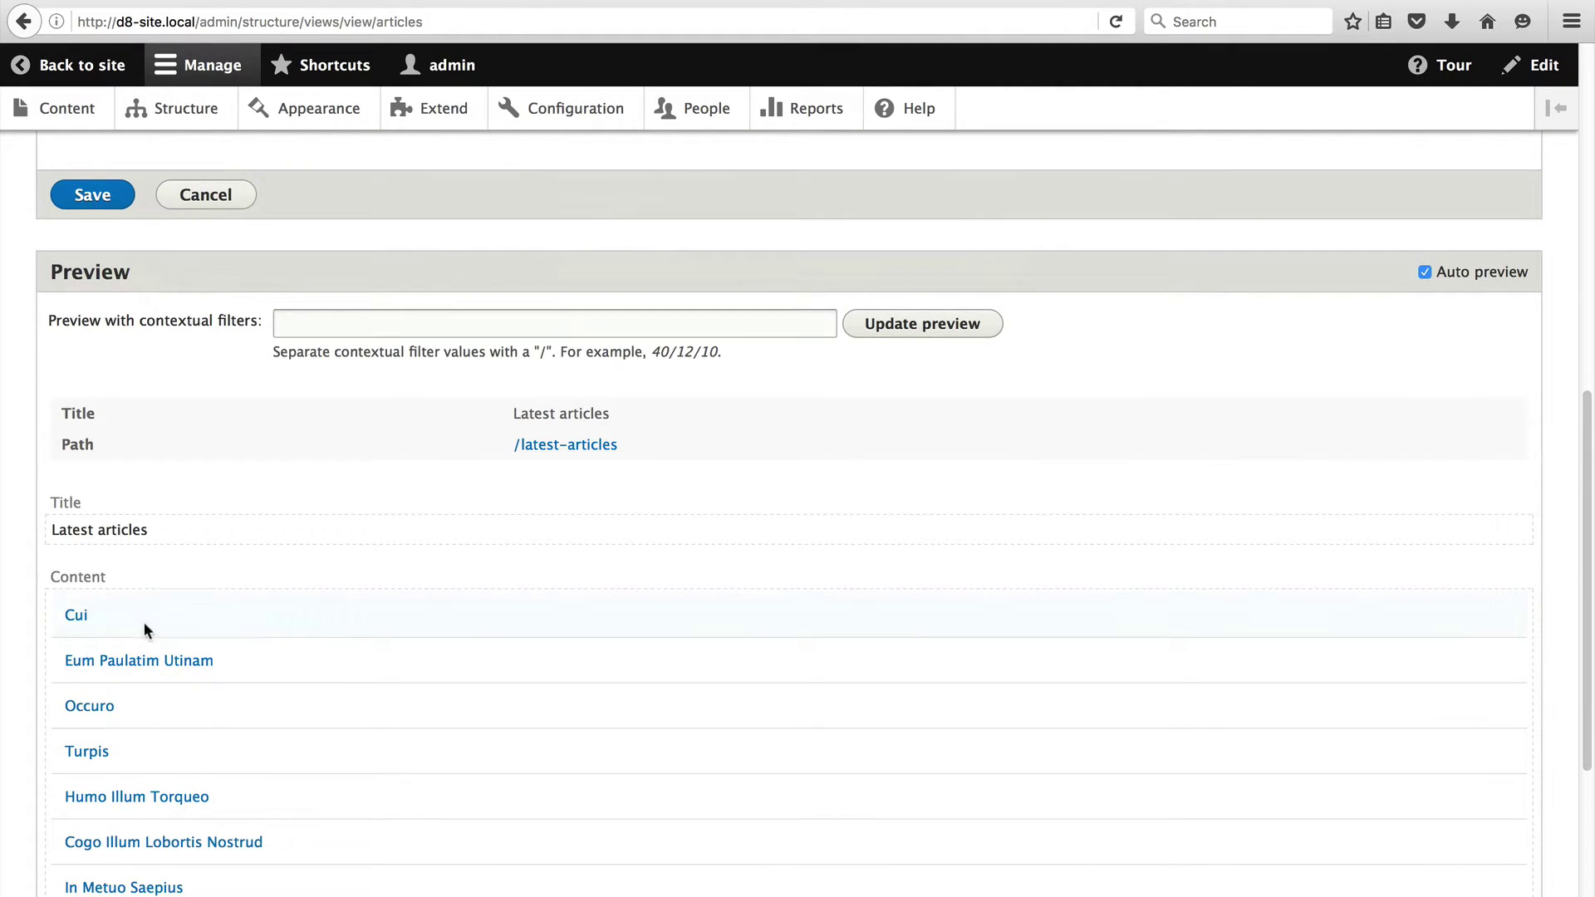
scroll(143, 623, "down", 1)
scroll(104, 601, "down", 3)
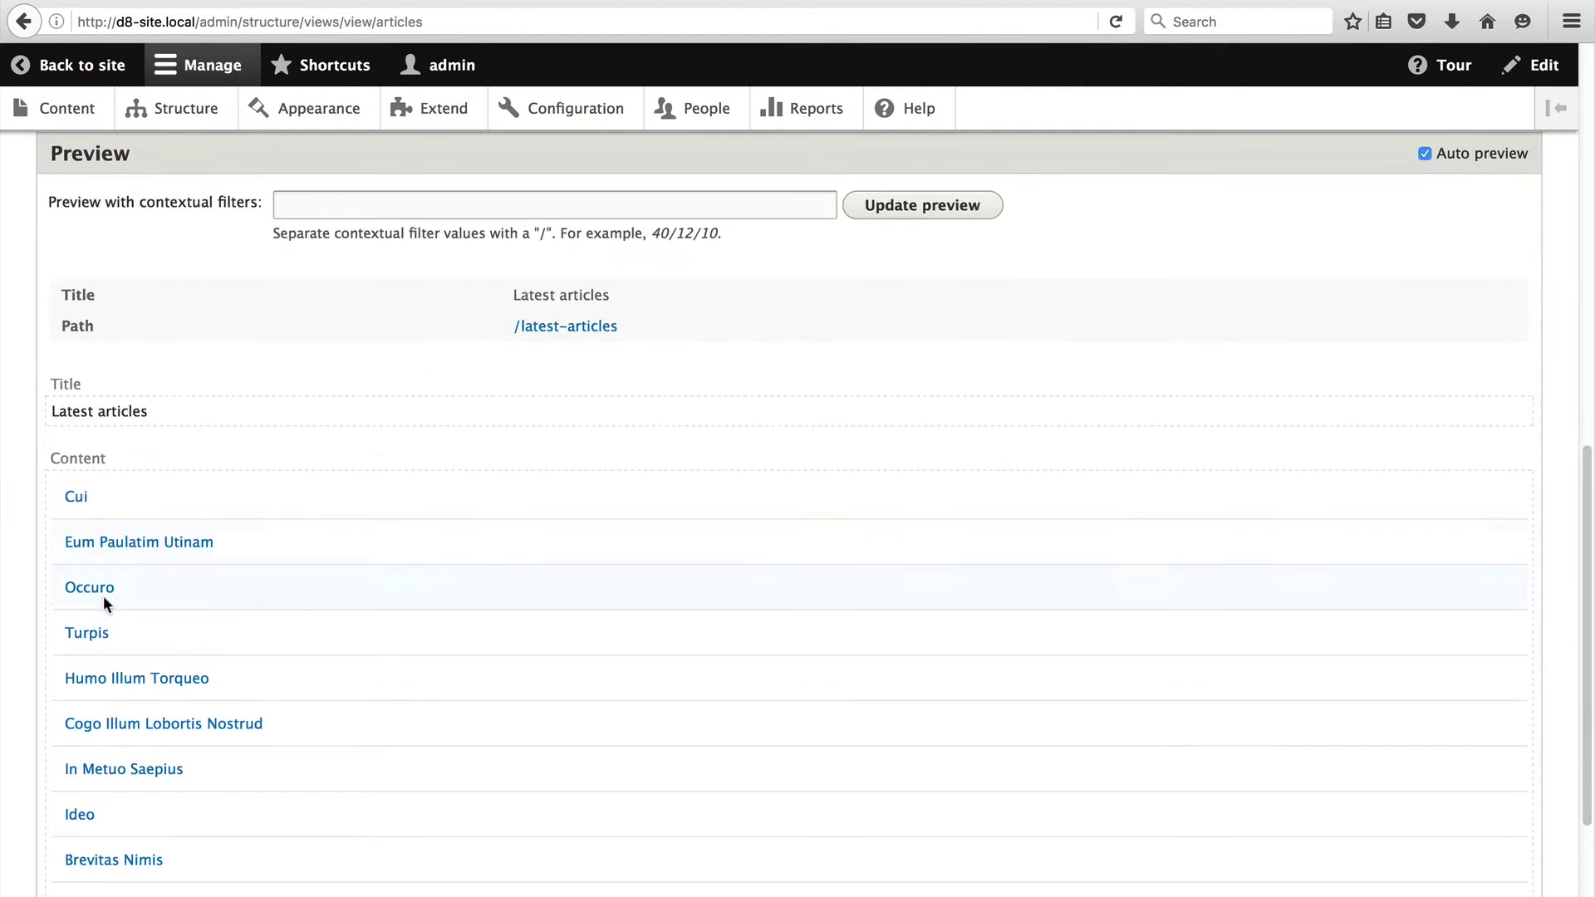
scroll(108, 605, "up", 10)
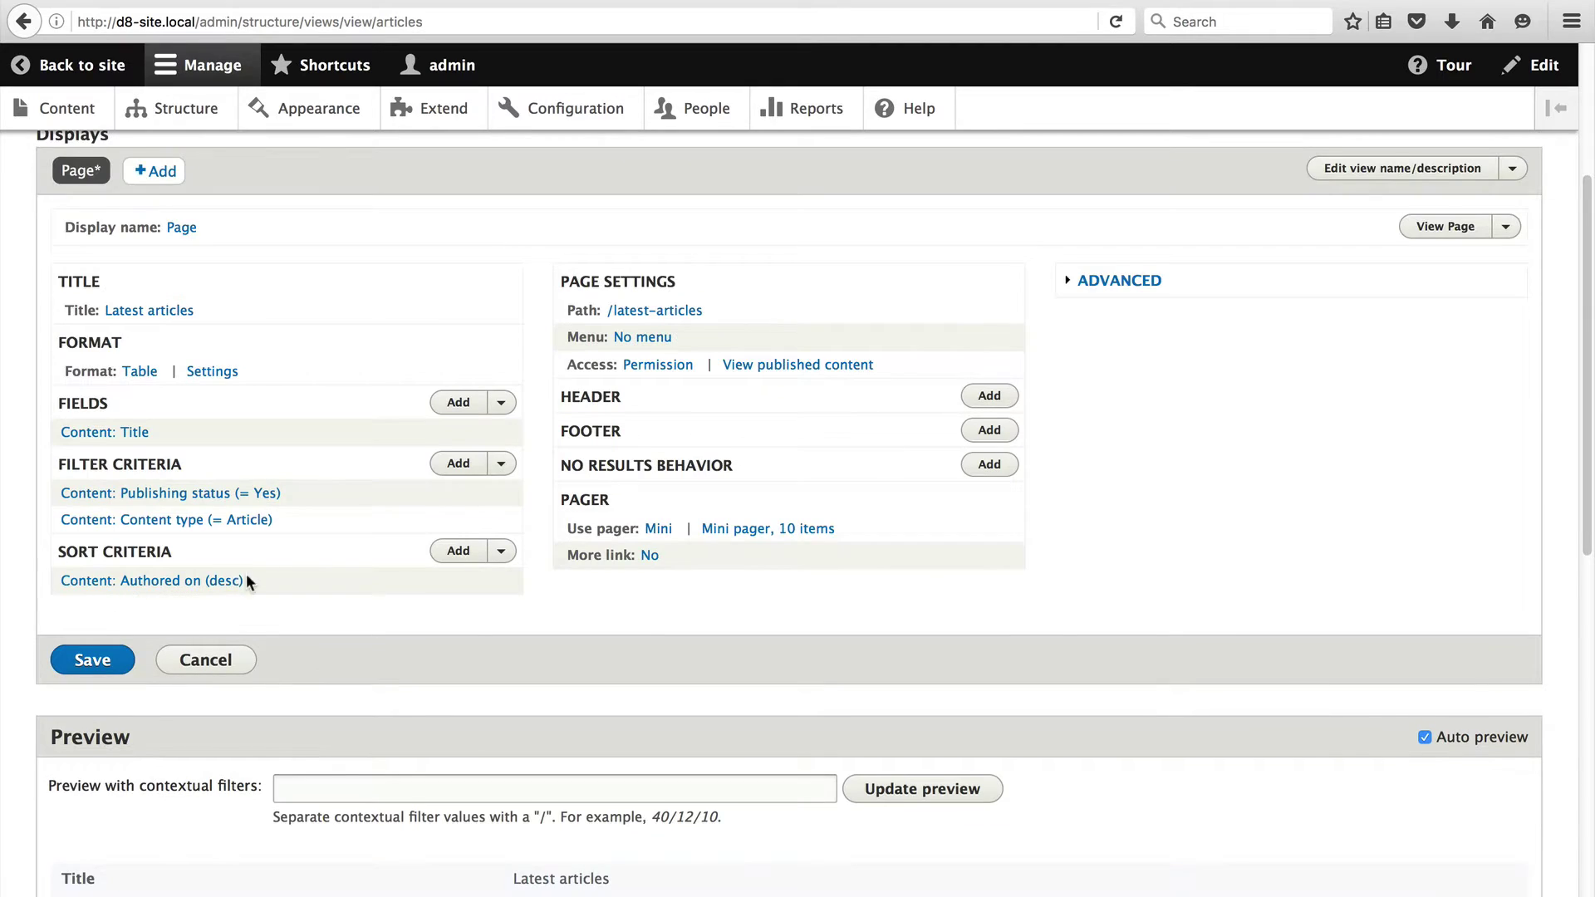
scroll(540, 502, "up", 1)
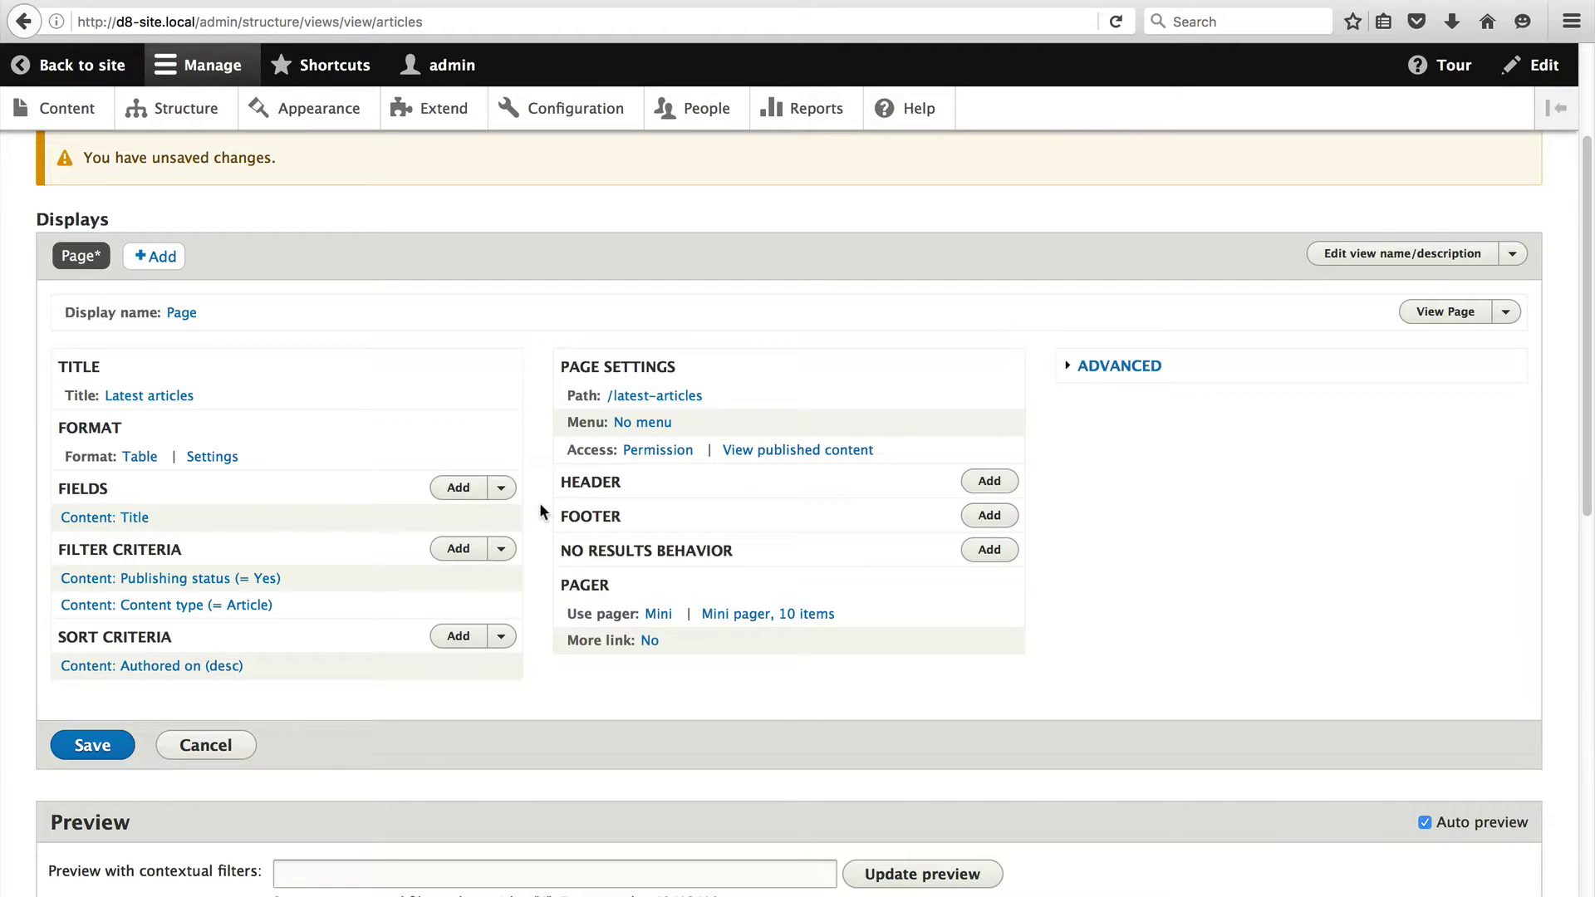
Add the Content: Body field to the view
left_click(460, 489)
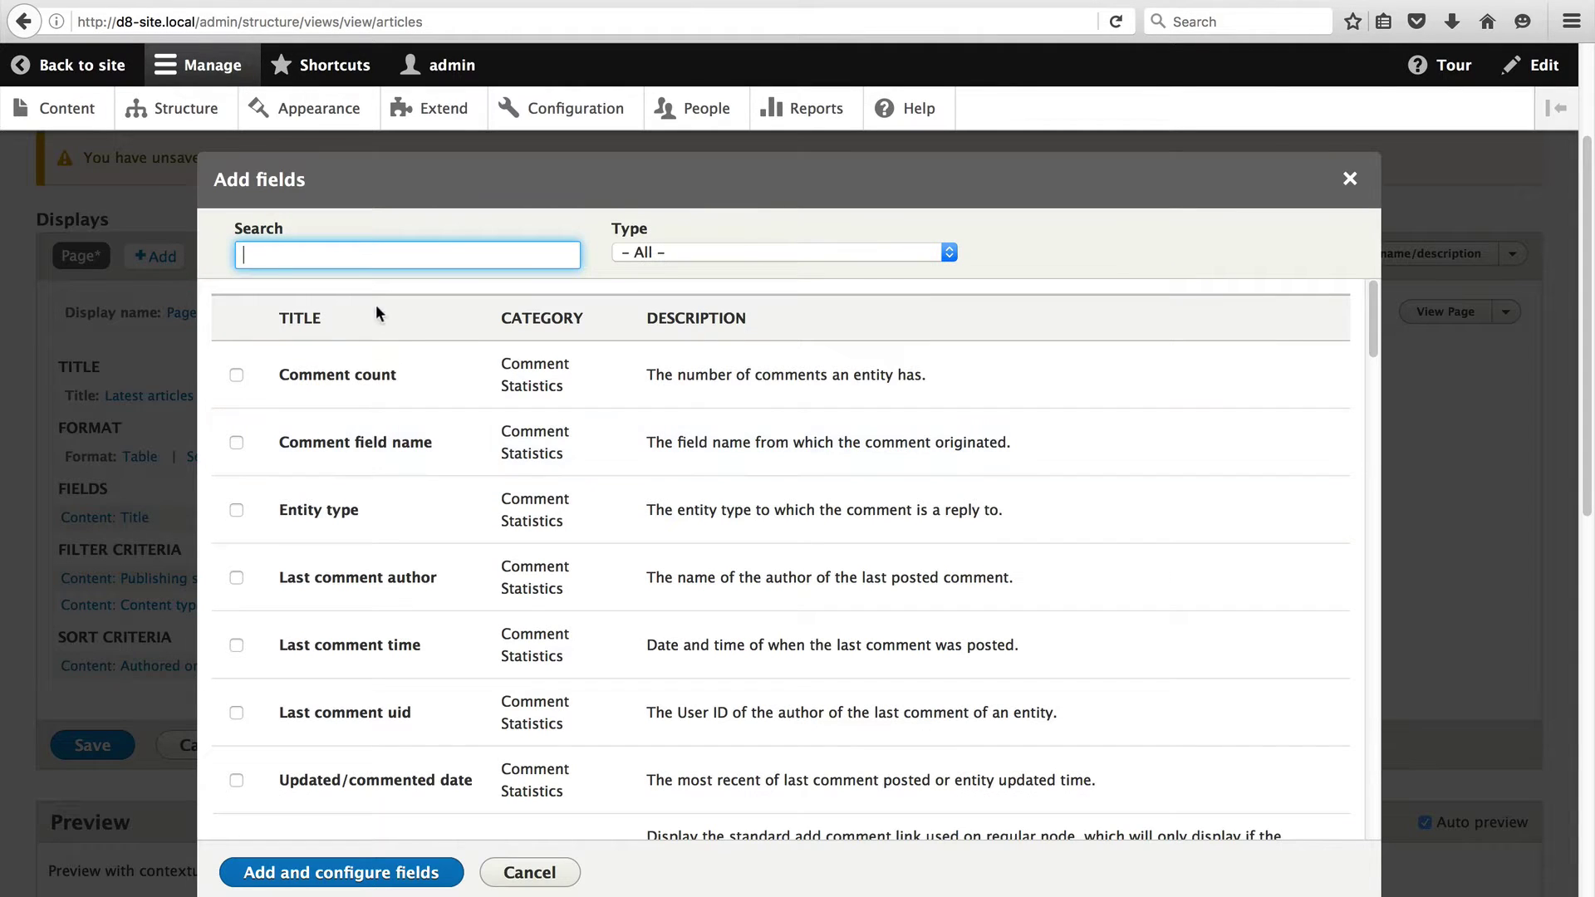
type("body")
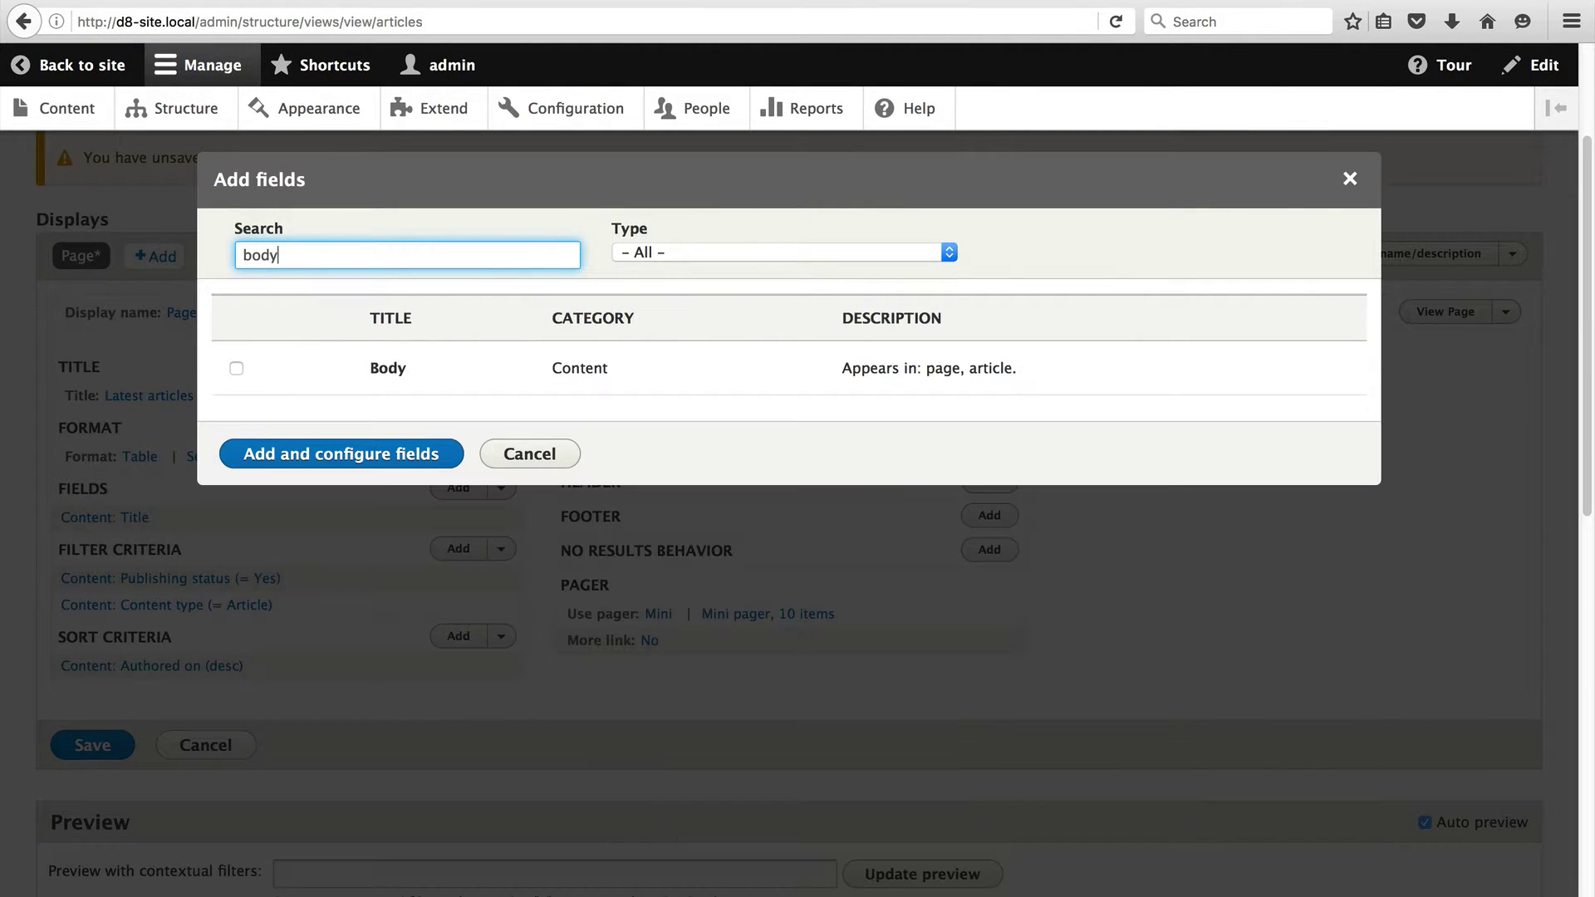
left_click(236, 368)
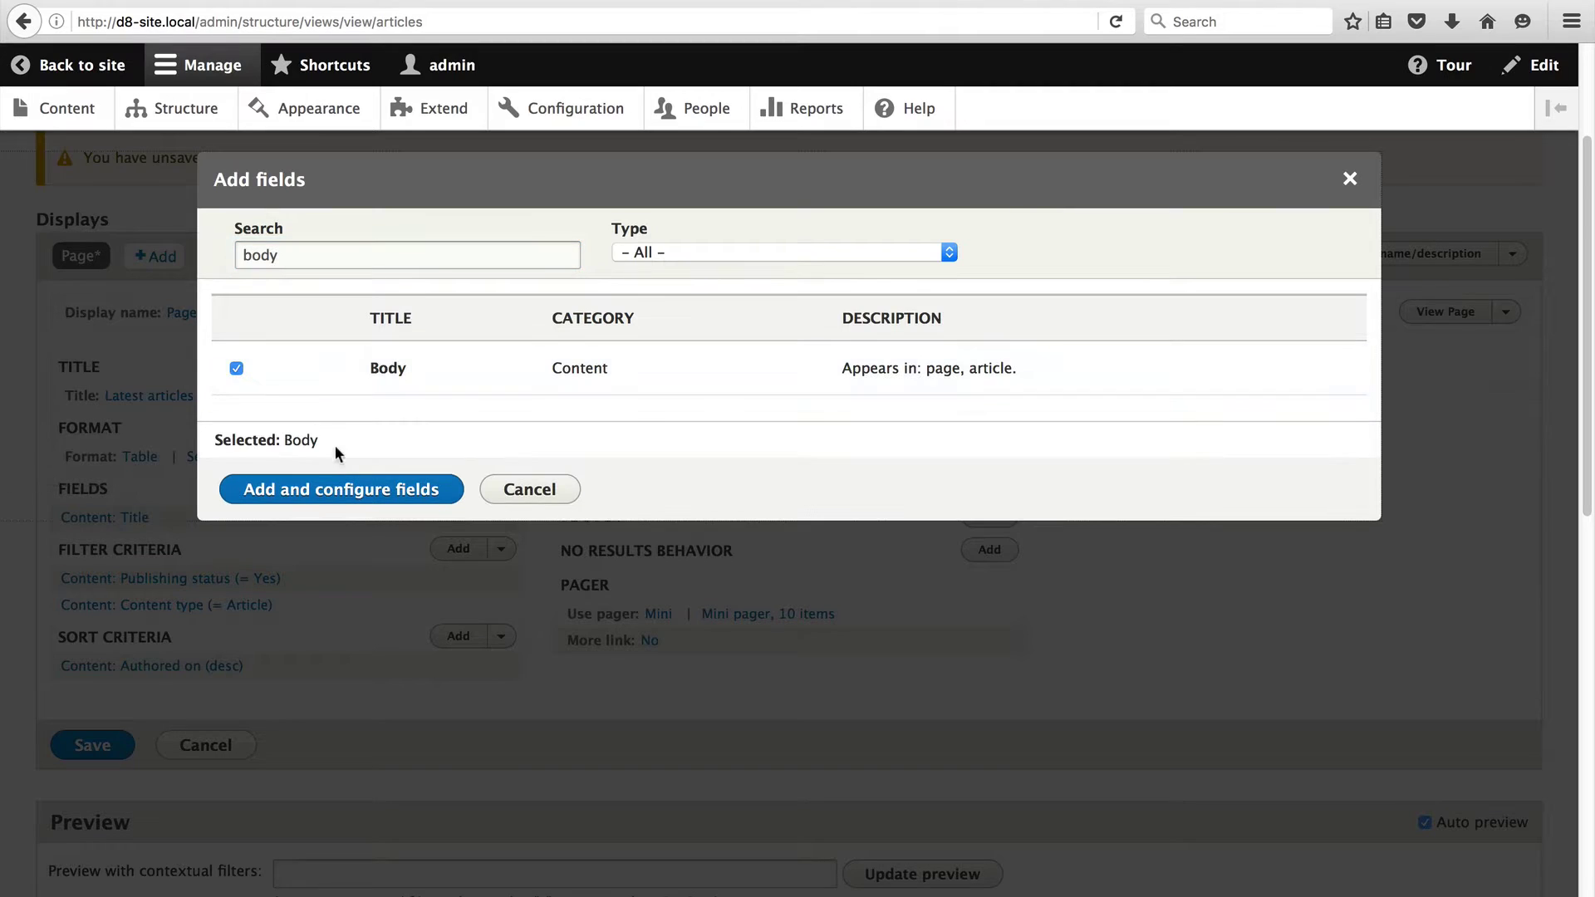
left_click(370, 488)
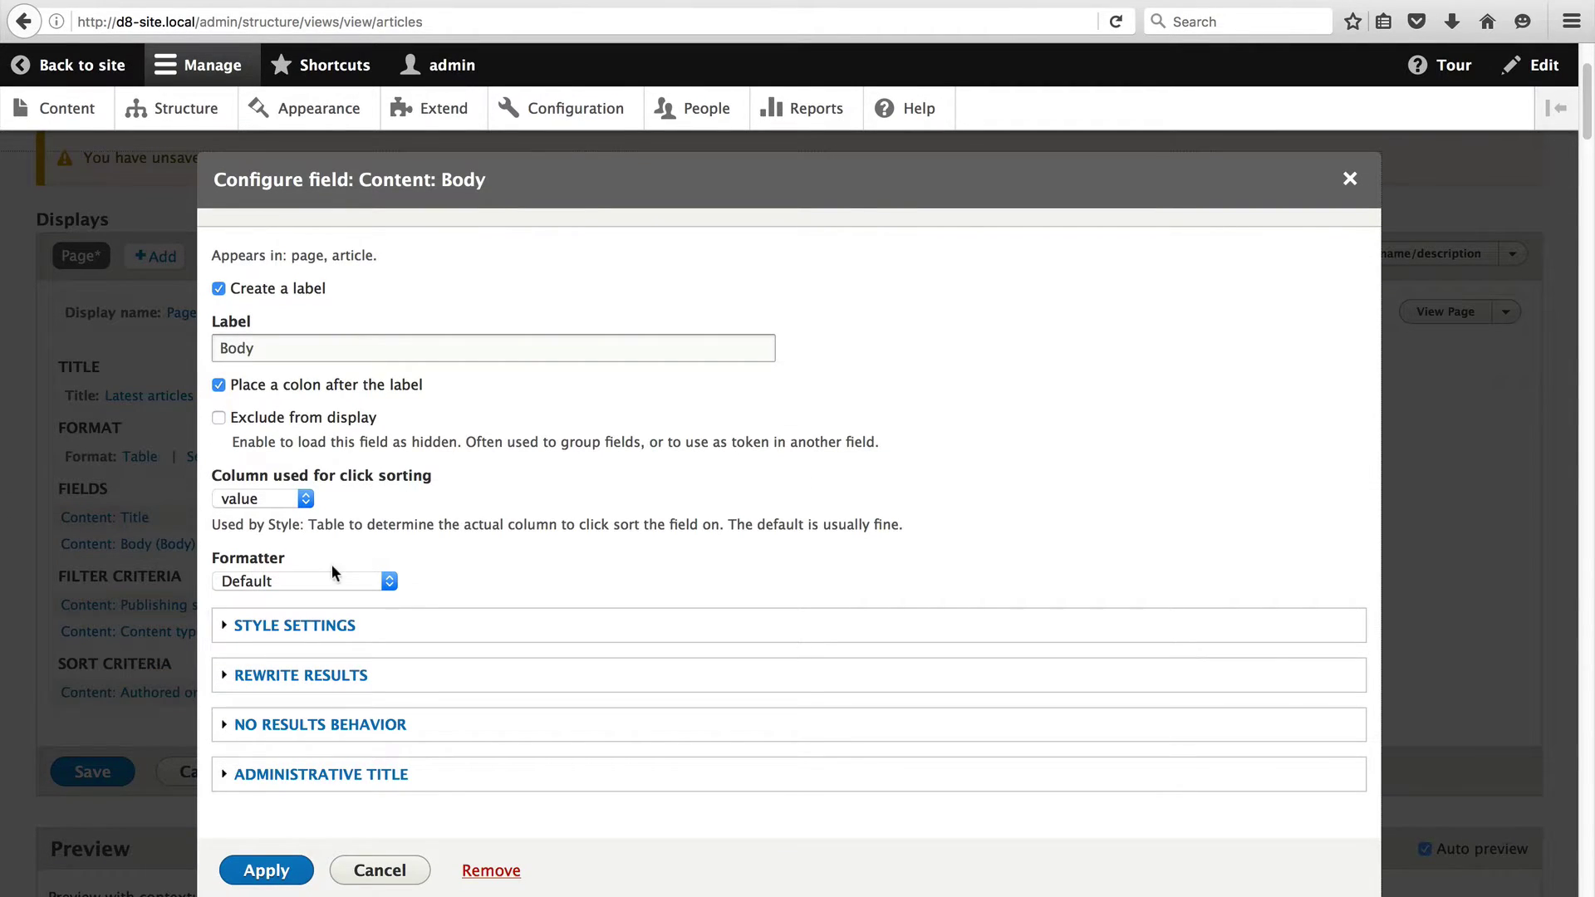
Display Body as trimmed text limited to 200 characters
left_click(327, 578)
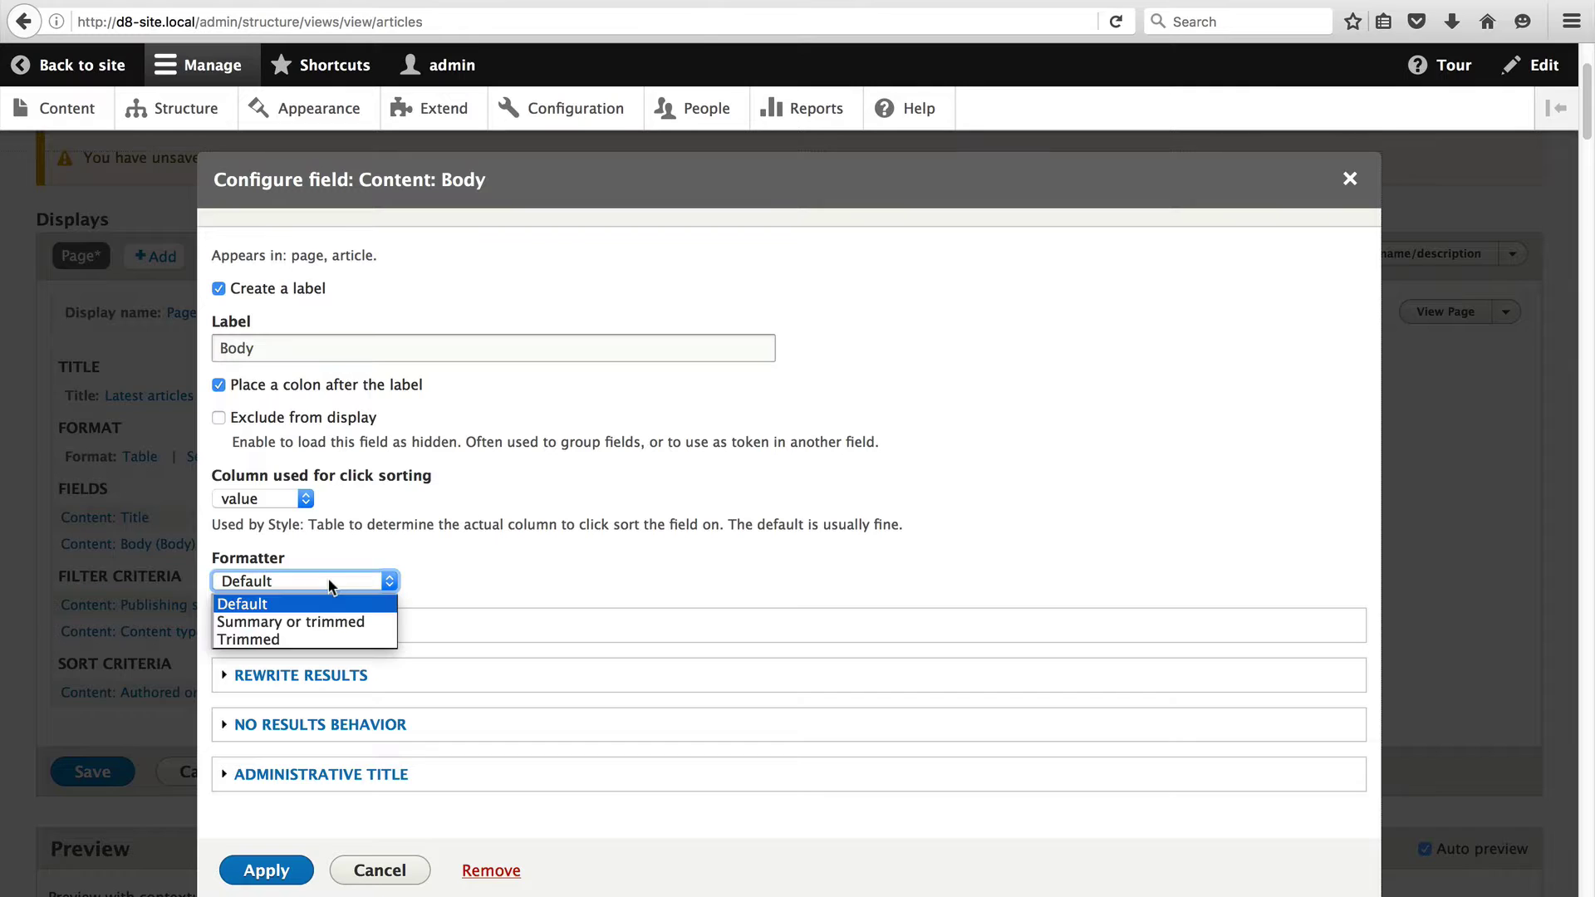
left_click(286, 647)
double_click(299, 645)
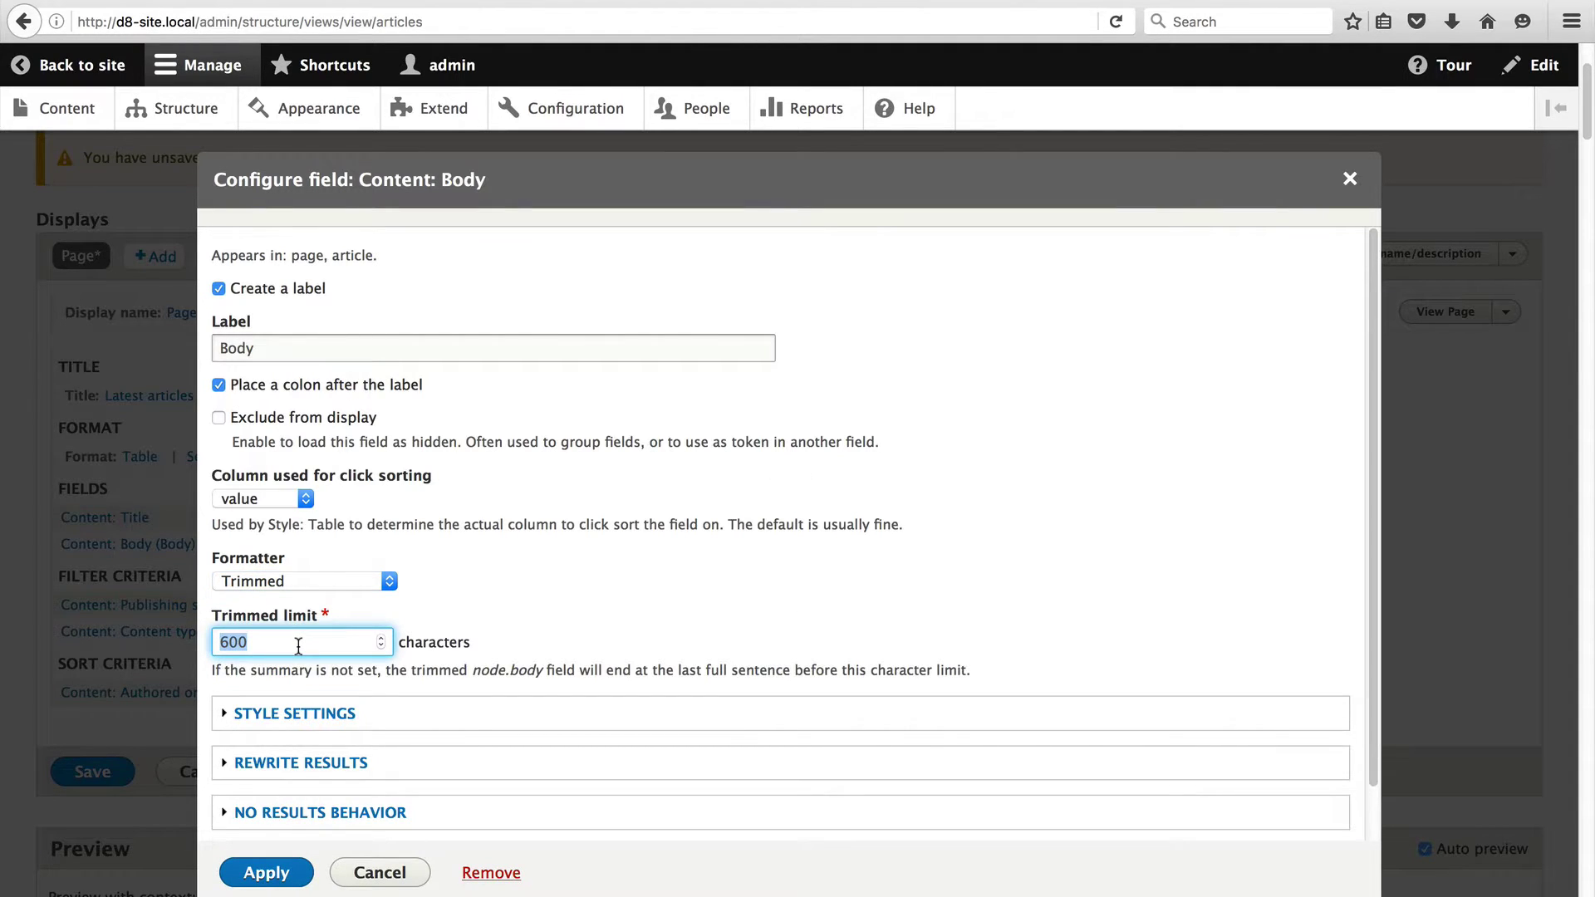
type("200")
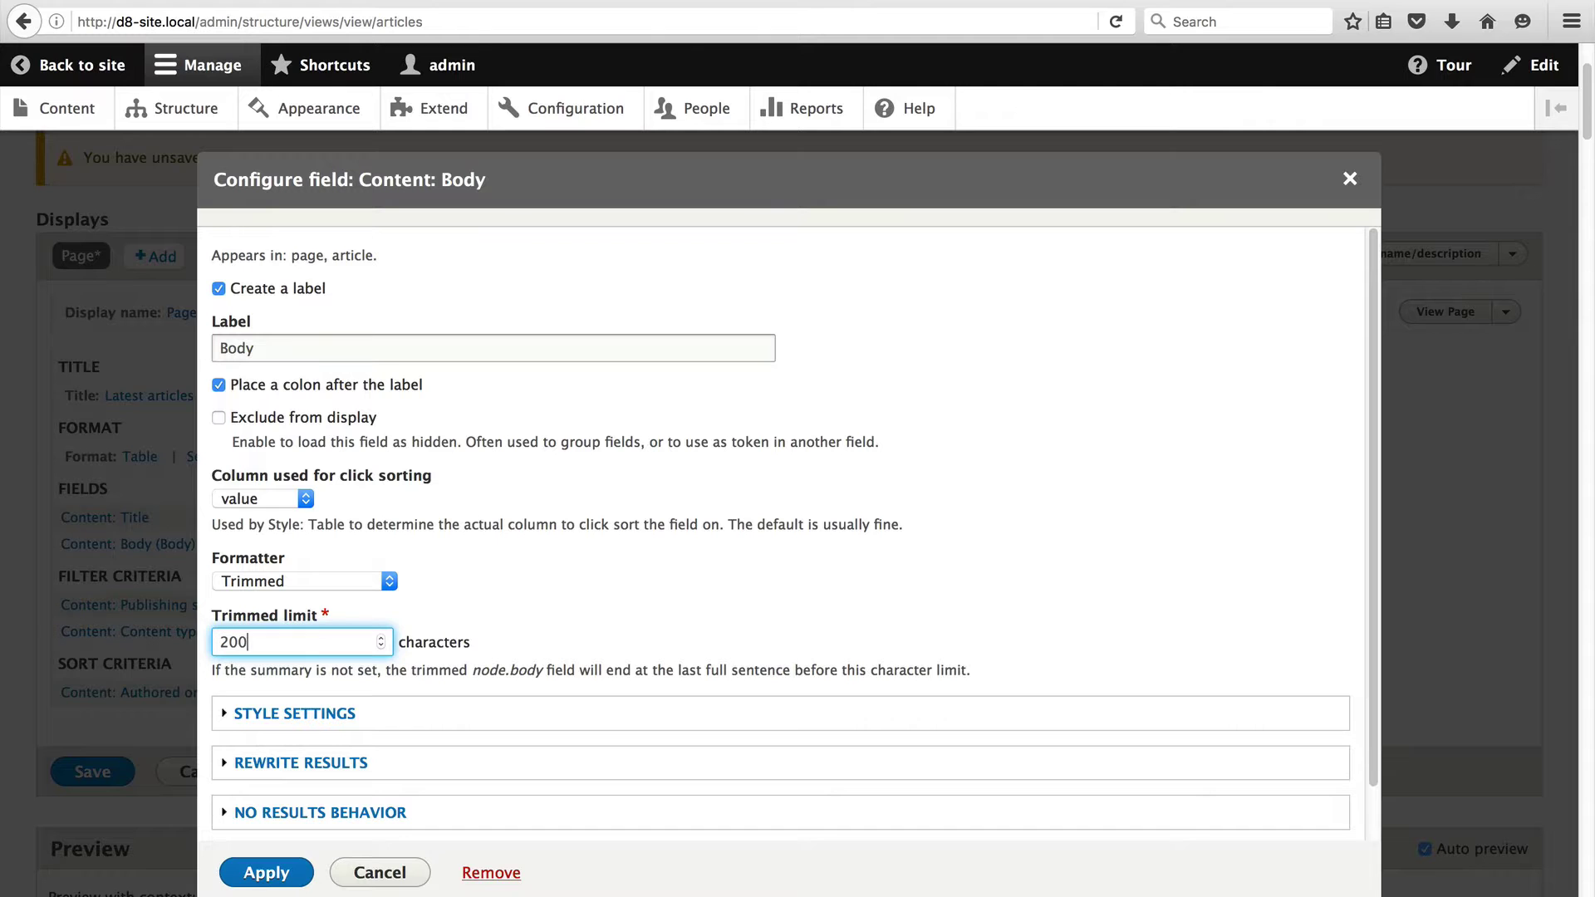
left_click(278, 878)
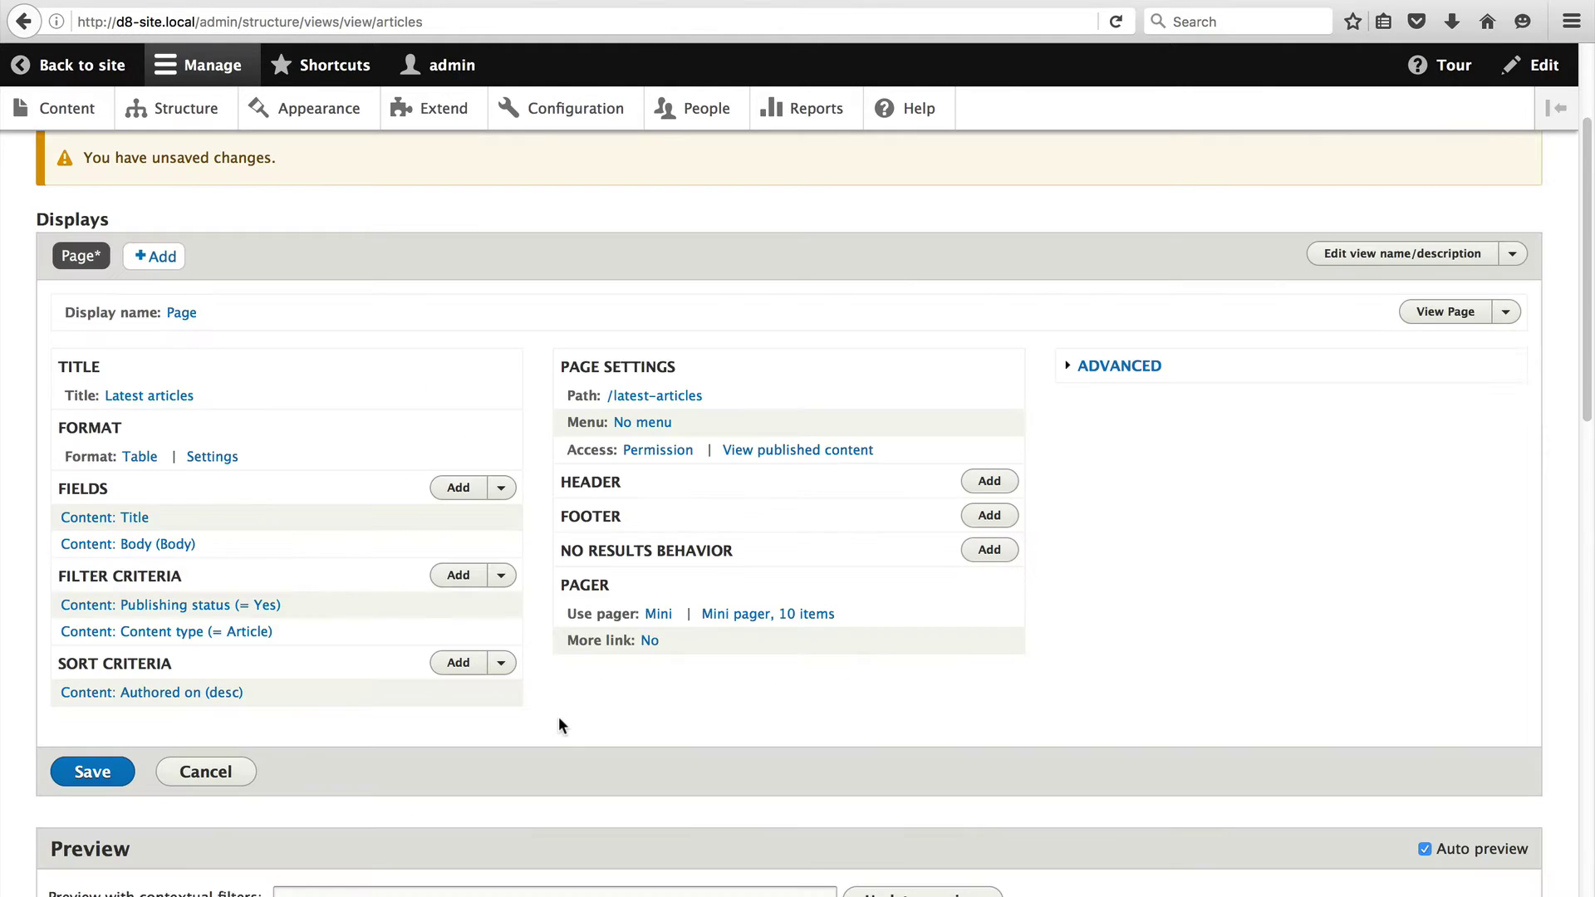
scroll(558, 725, "down", 8)
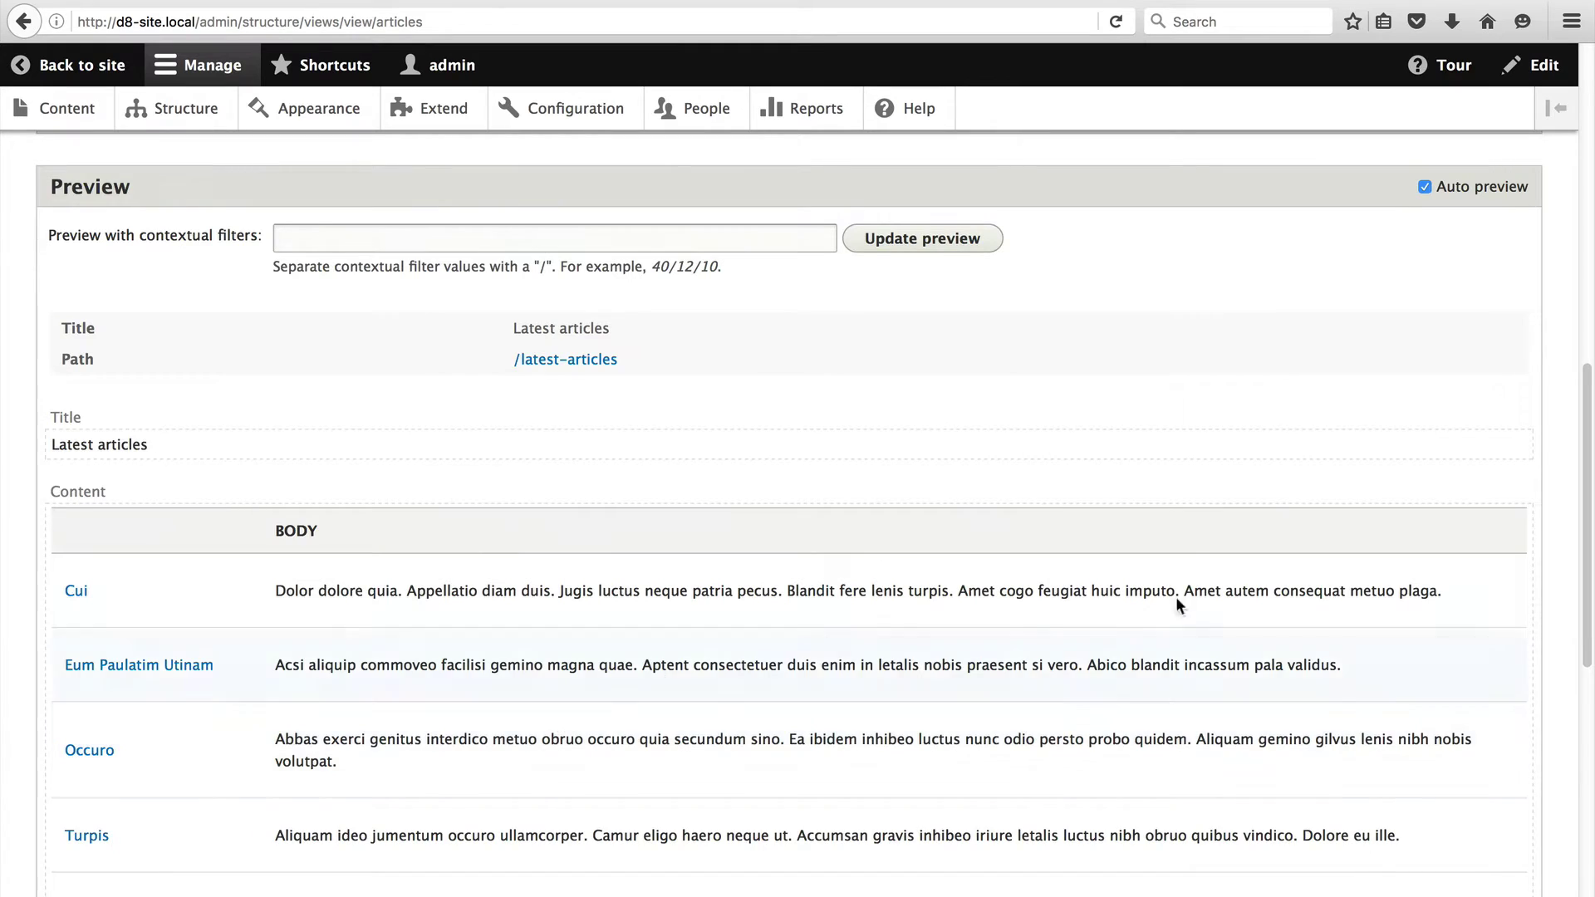
scroll(1329, 614, "down", 4)
scroll(1498, 639, "up", 5)
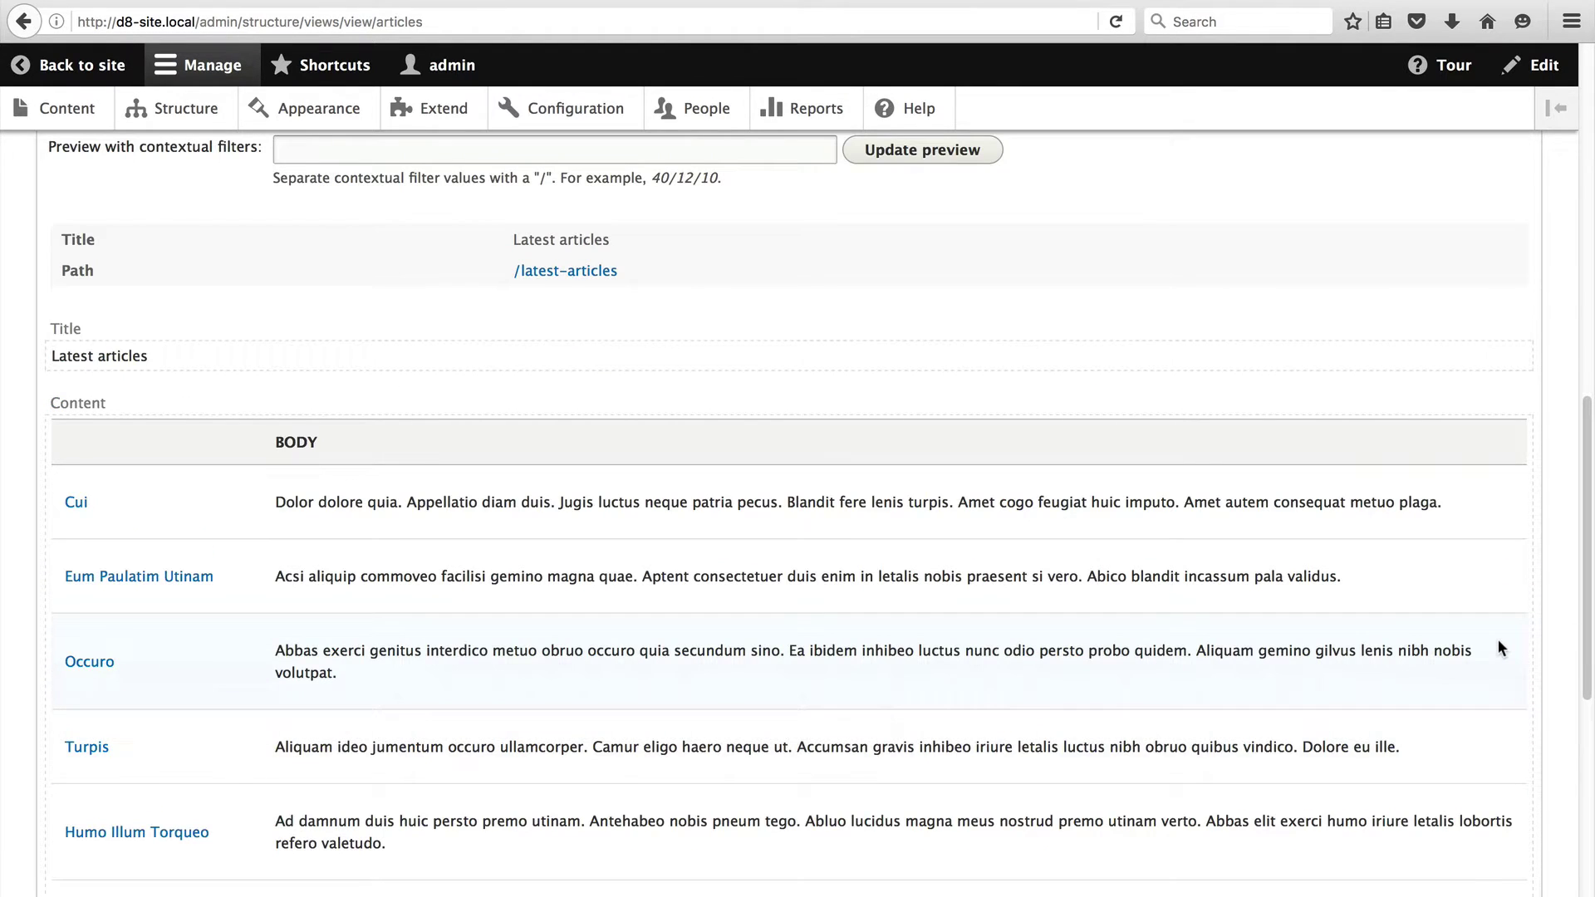
scroll(1498, 640, "up", 10)
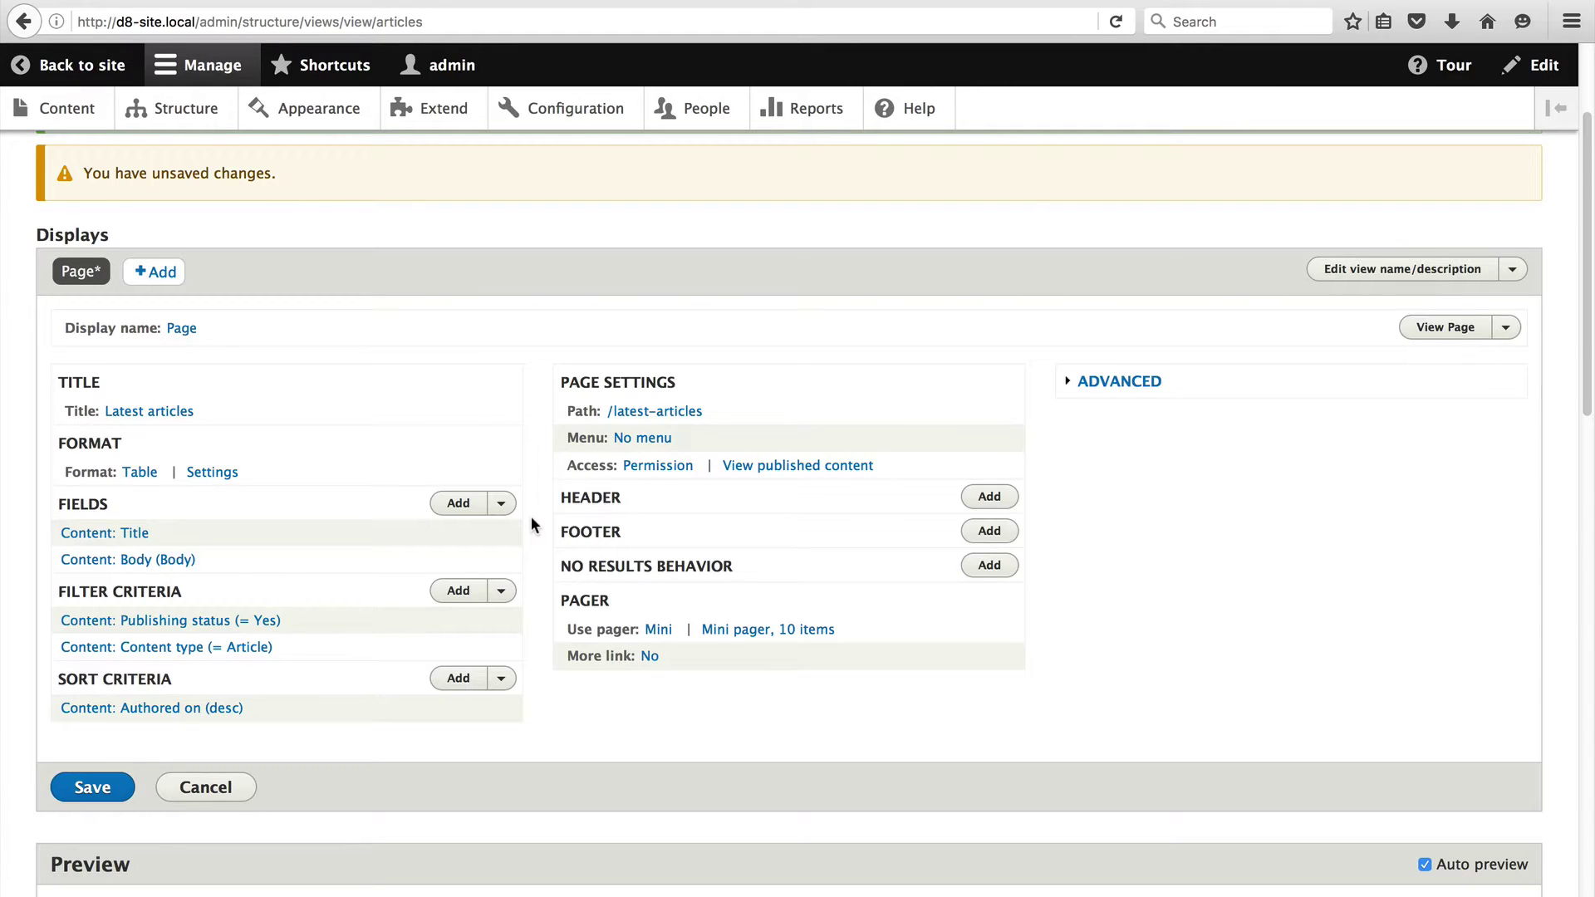
Add the Content: Authored on field with its default settings
left_click(466, 506)
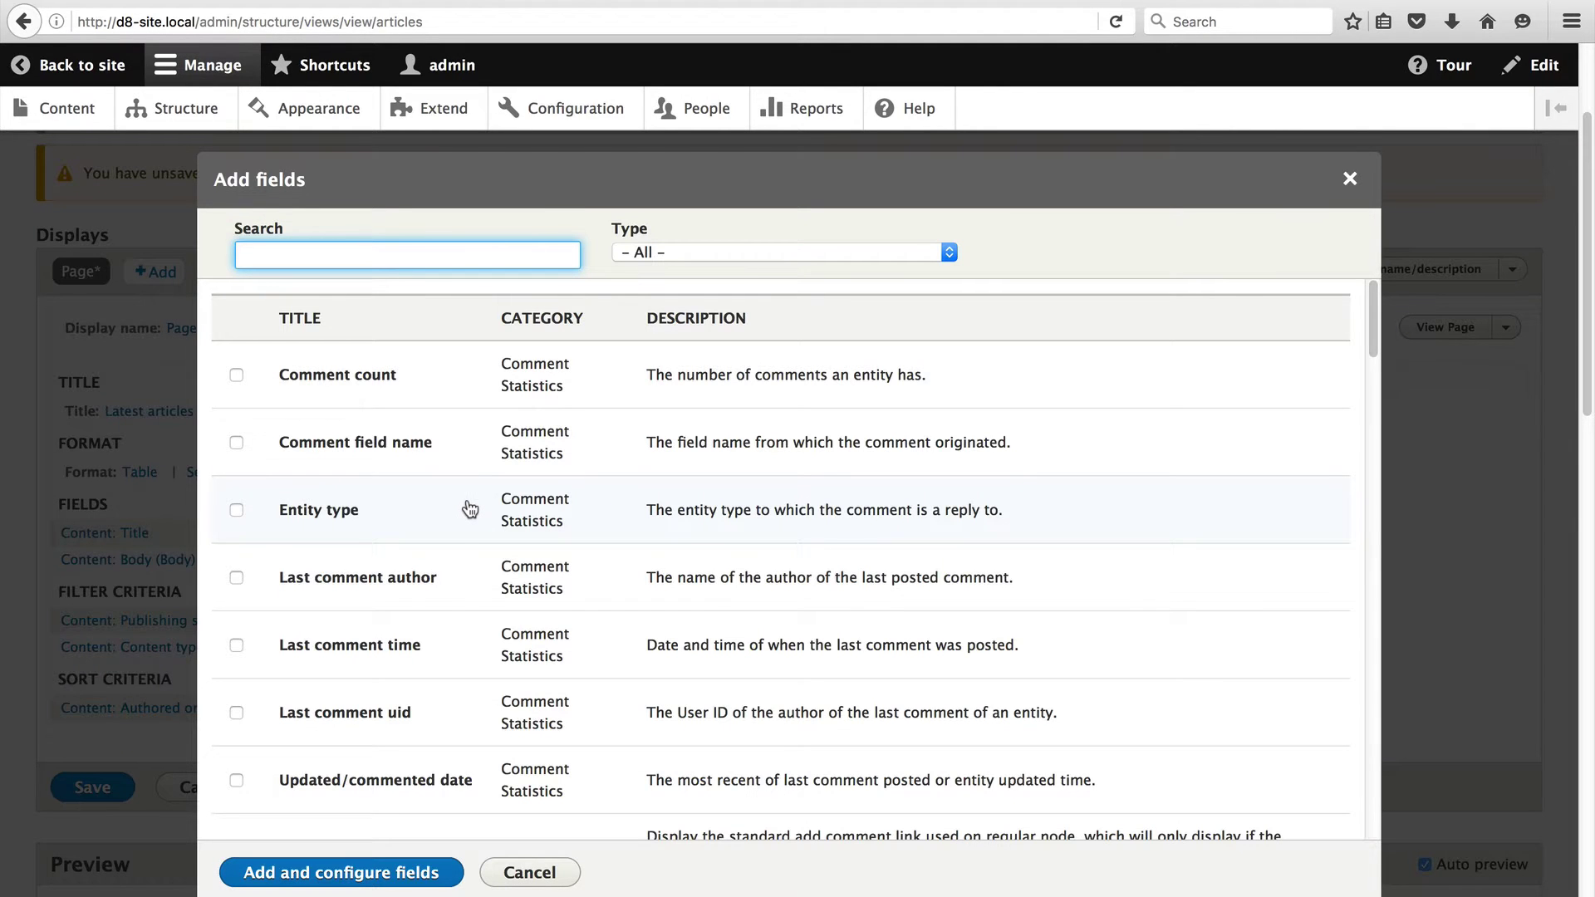
type("au")
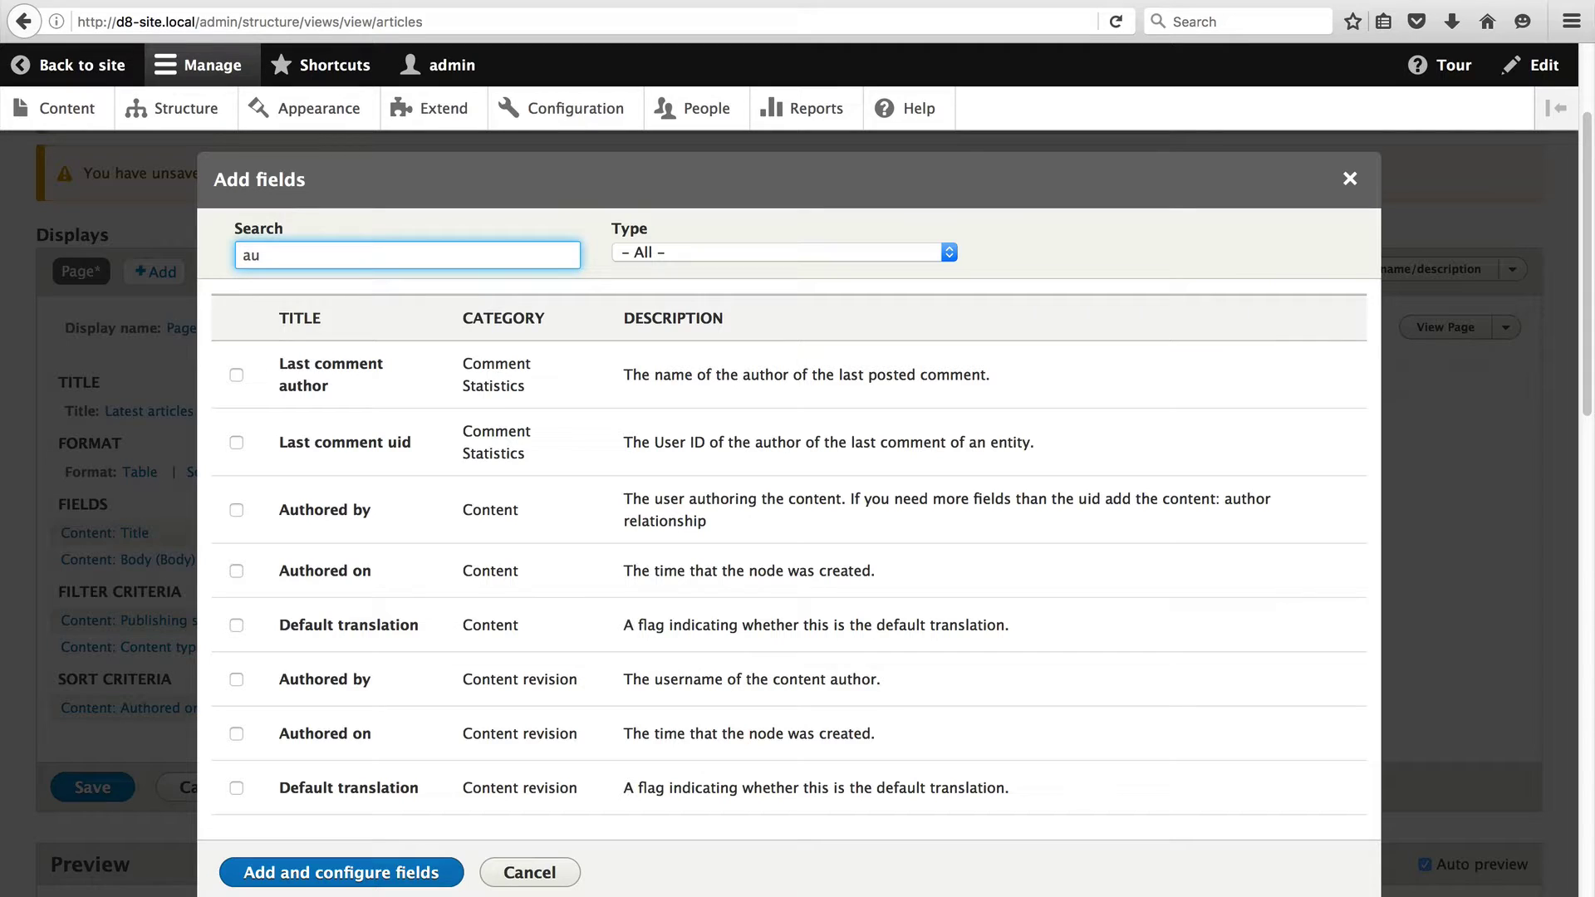
type("th")
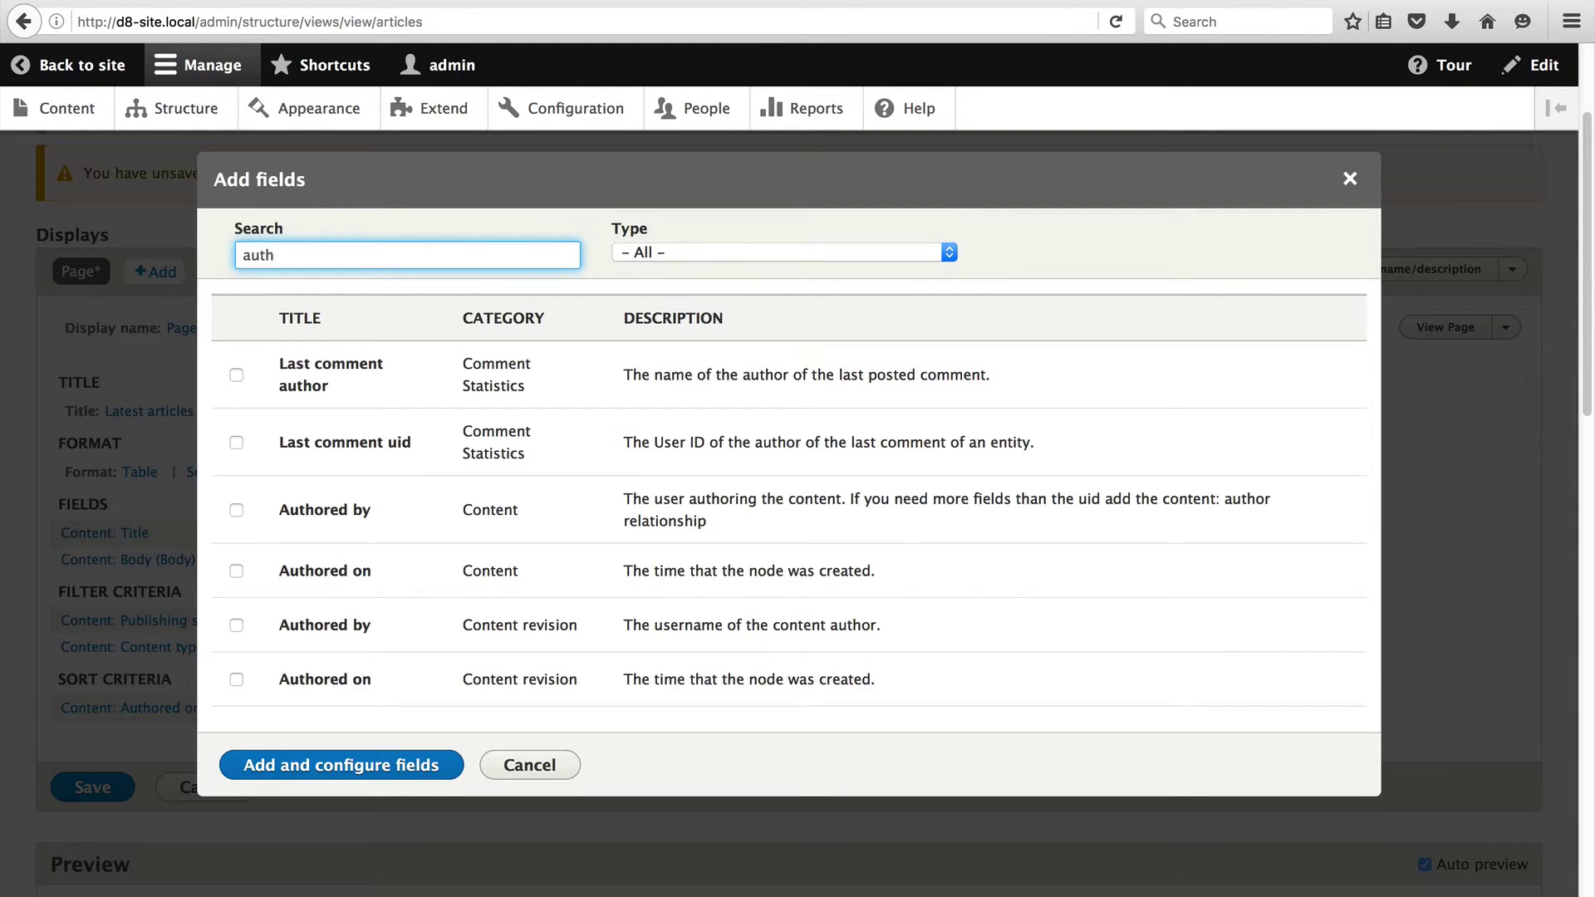
left_click(320, 581)
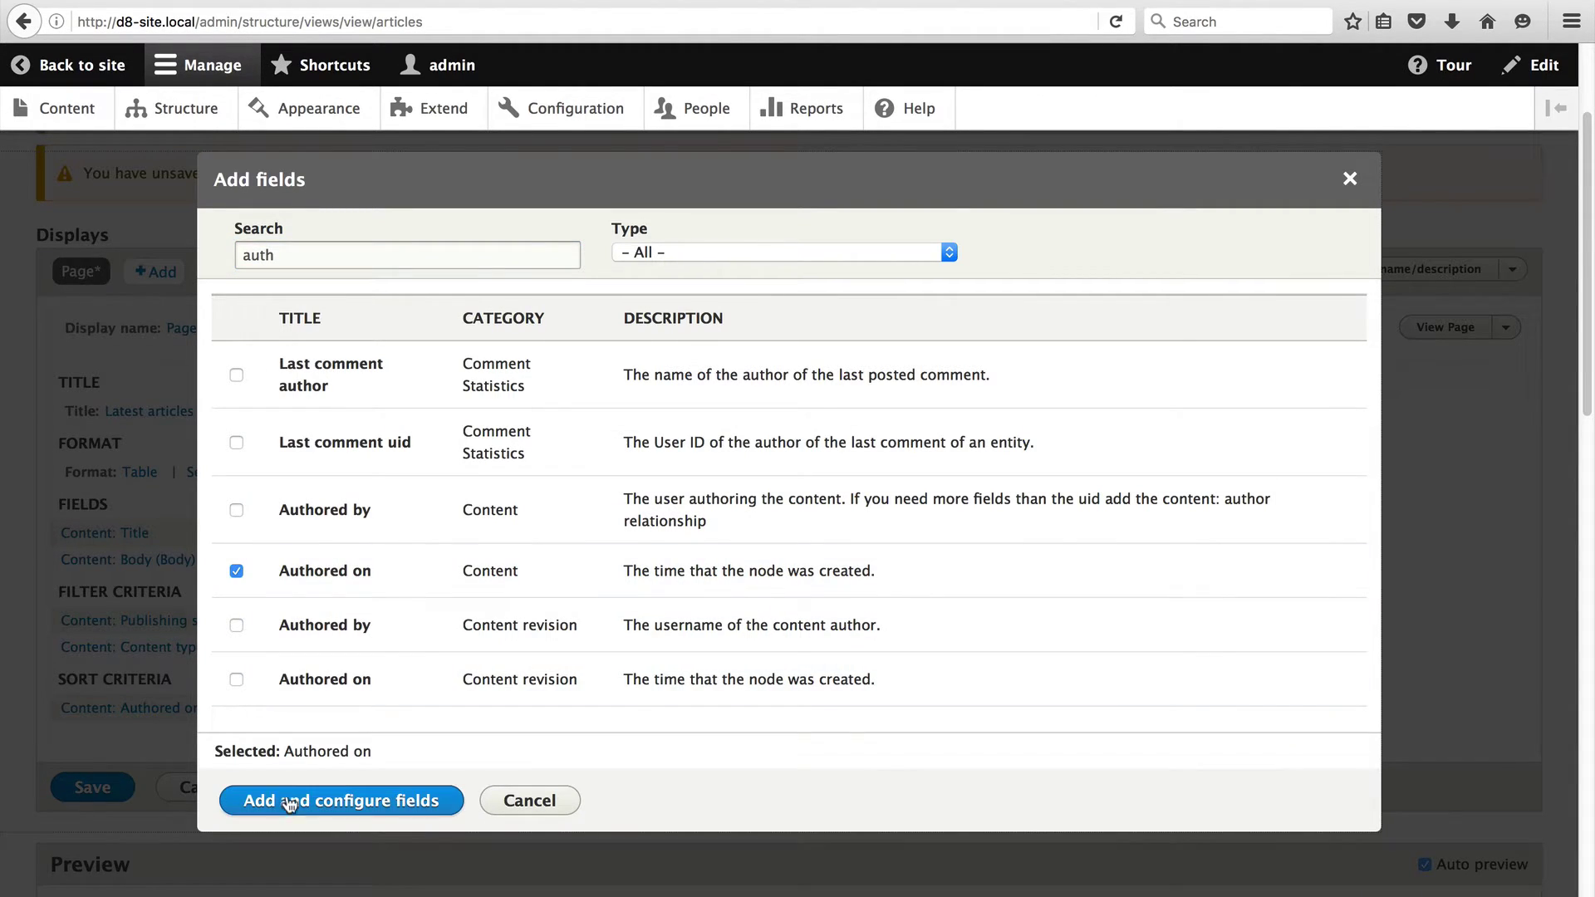
left_click(347, 802)
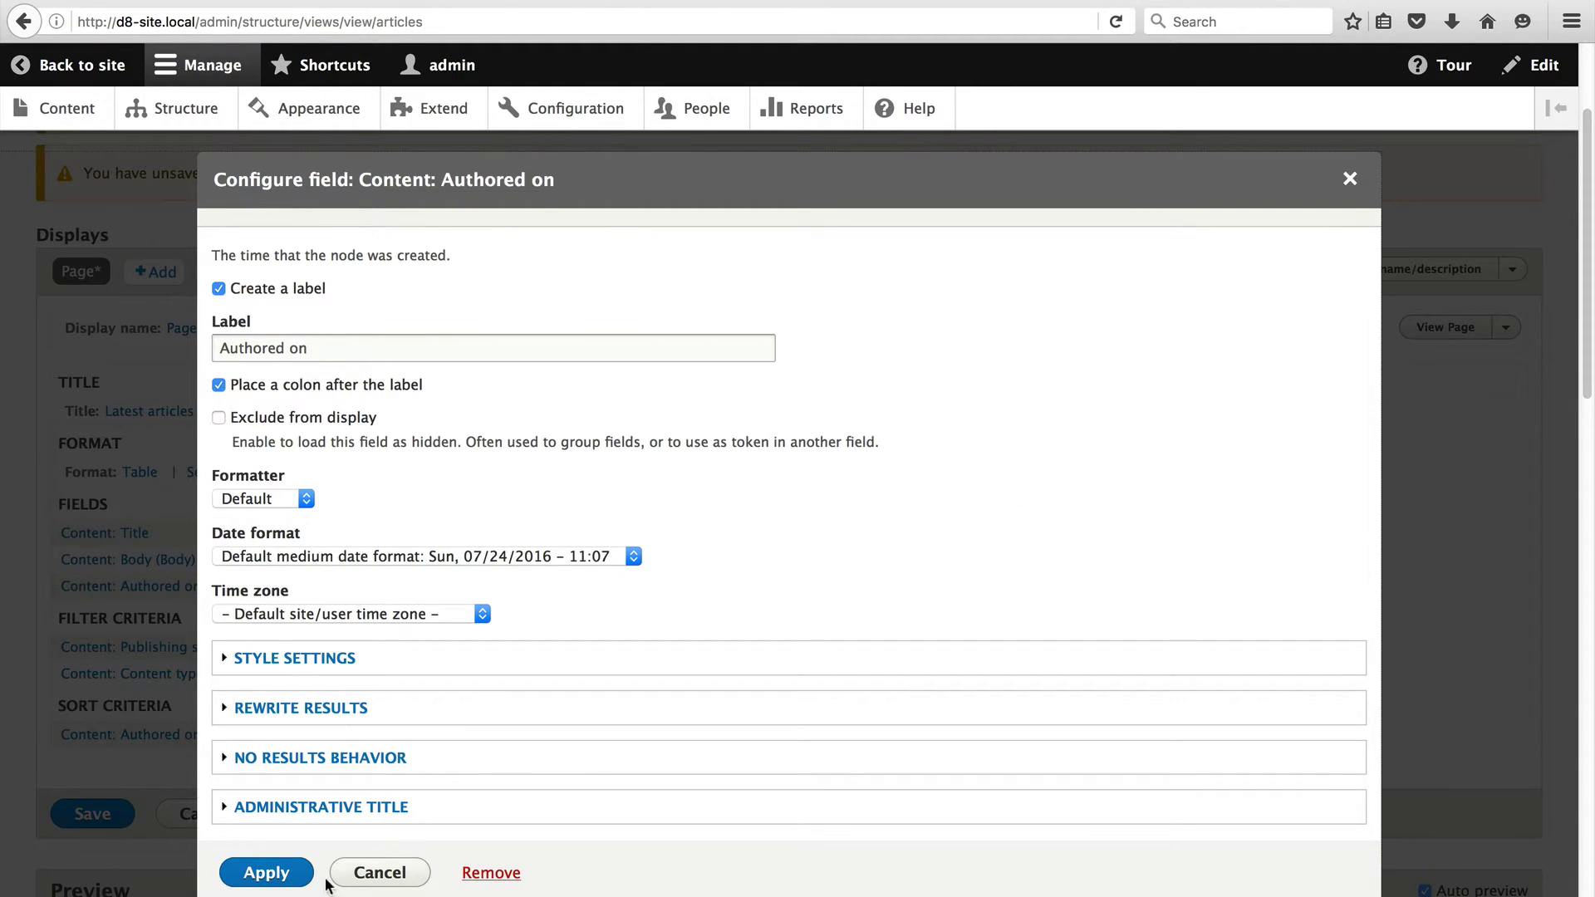
left_click(271, 879)
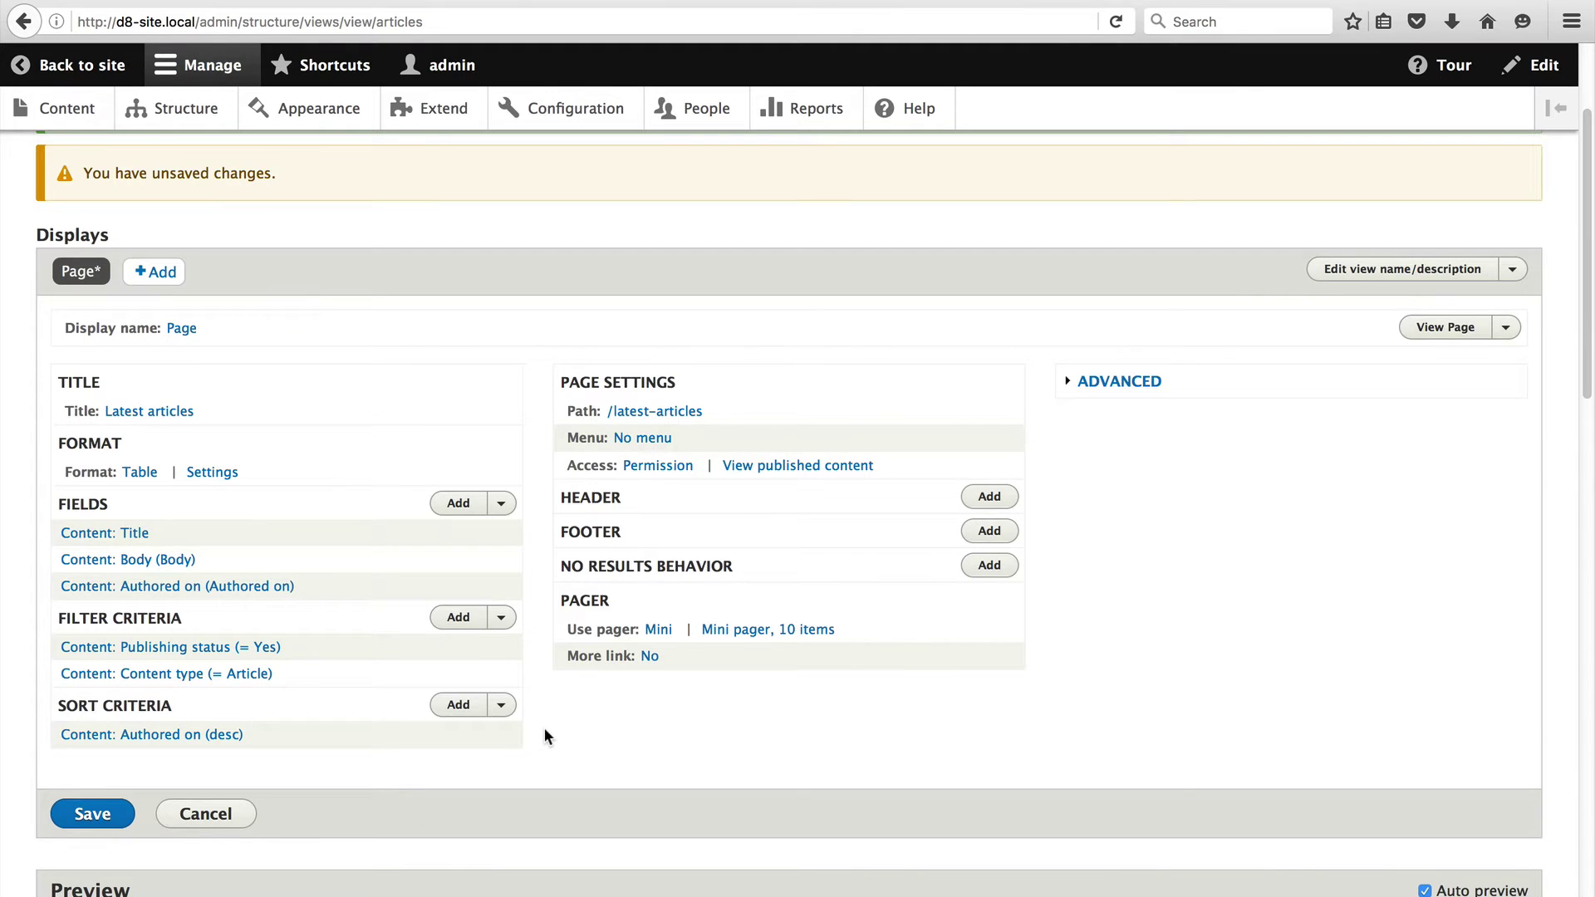
scroll(545, 736, "down", 10)
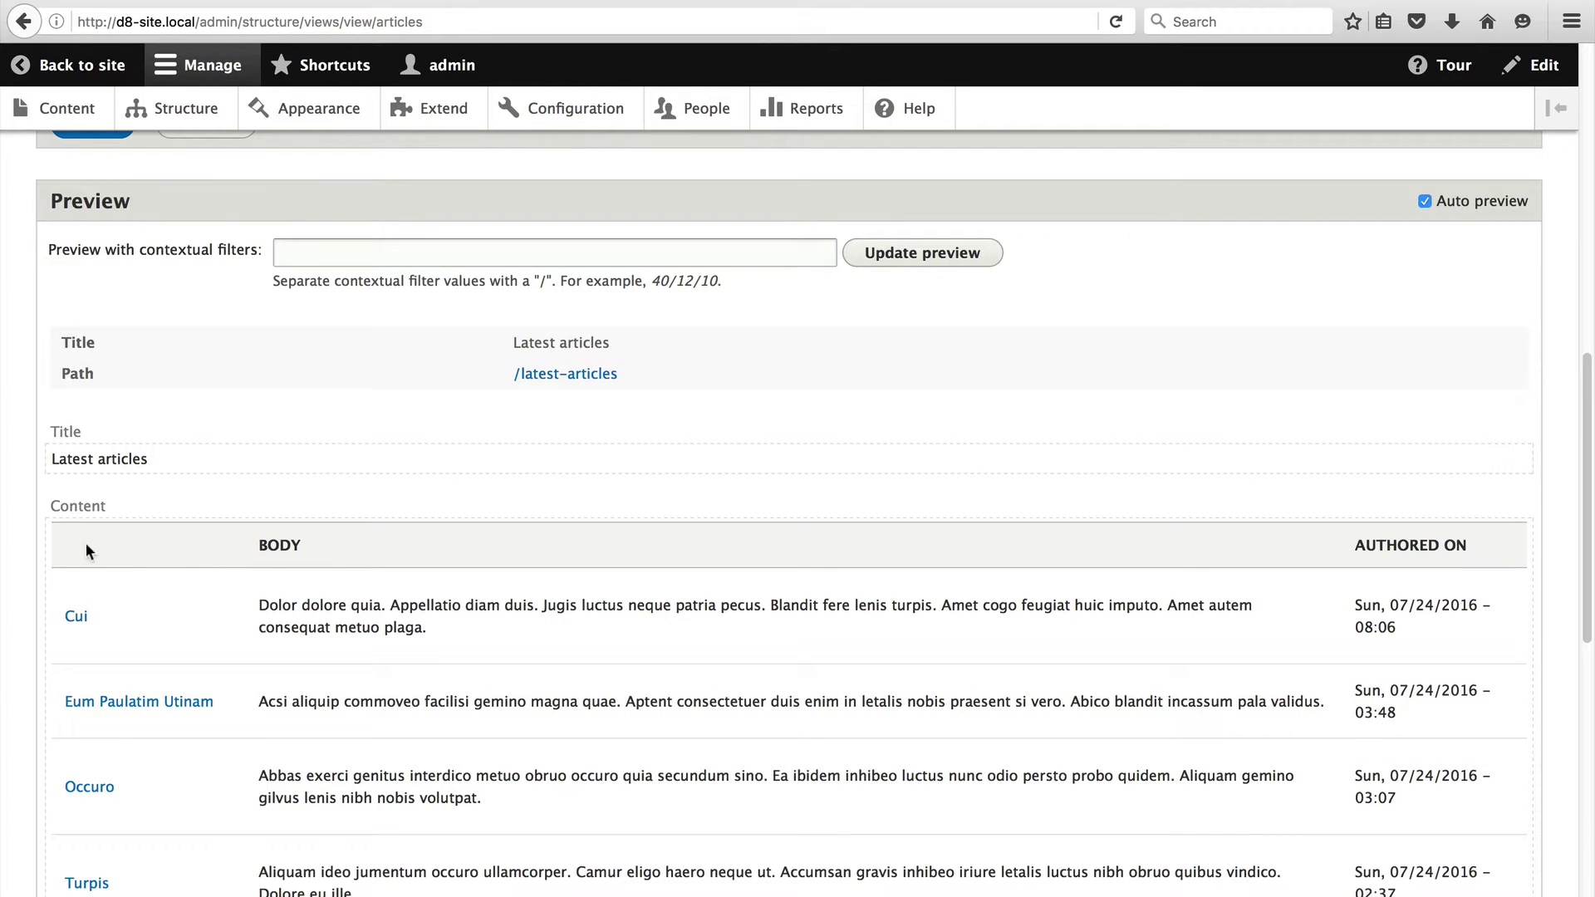
scroll(202, 575, "up", 6)
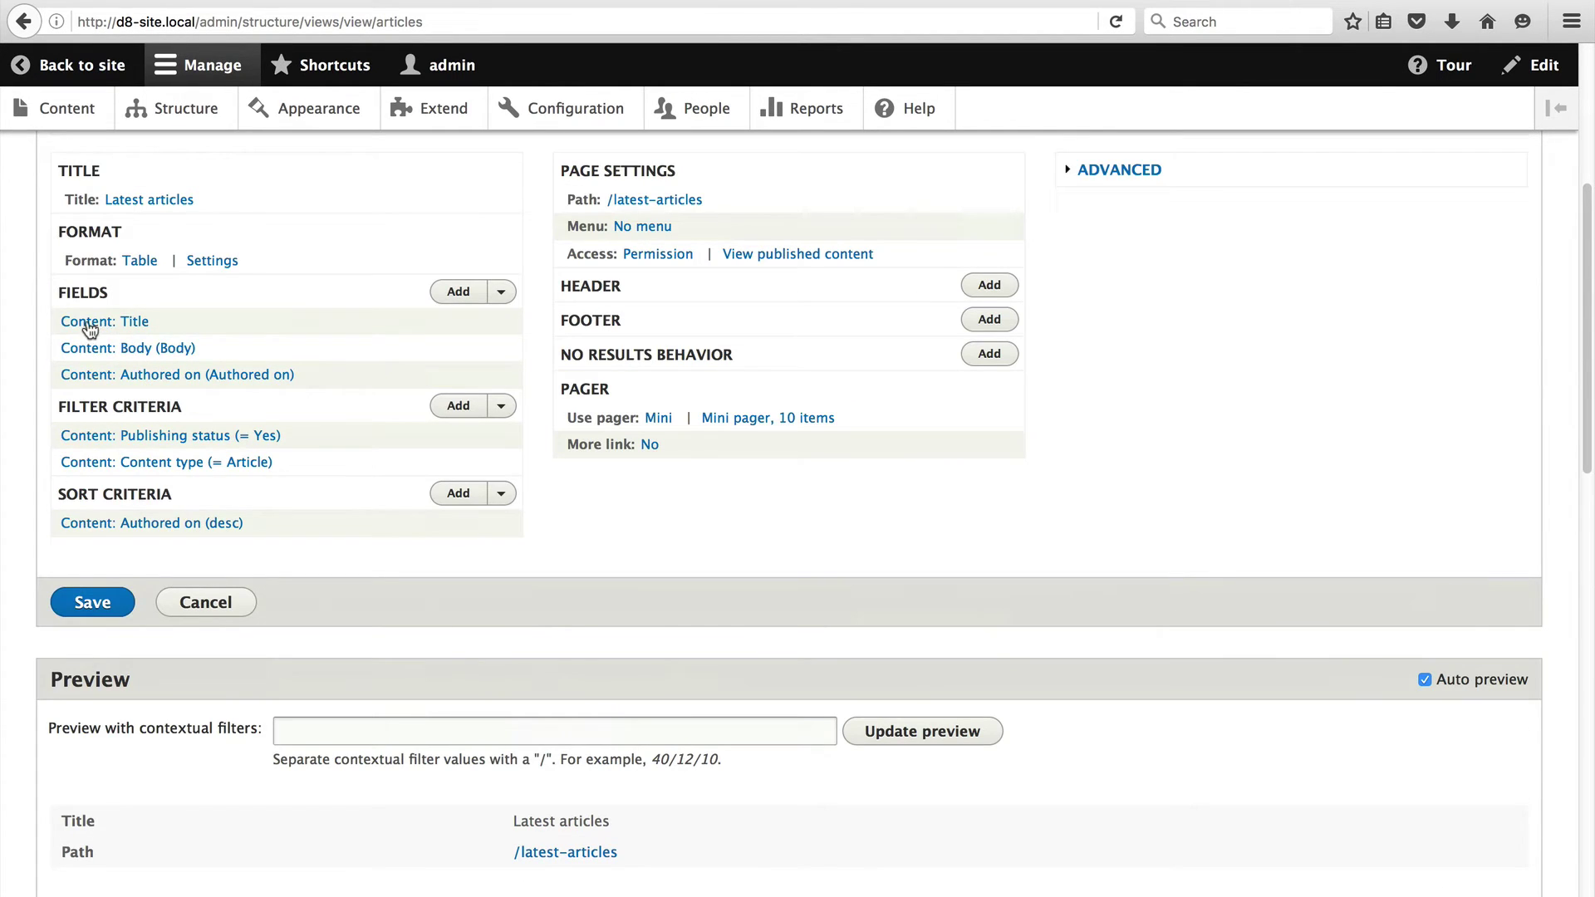
Give the Title field the label 'Title' and save the Articles view
left_click(90, 329)
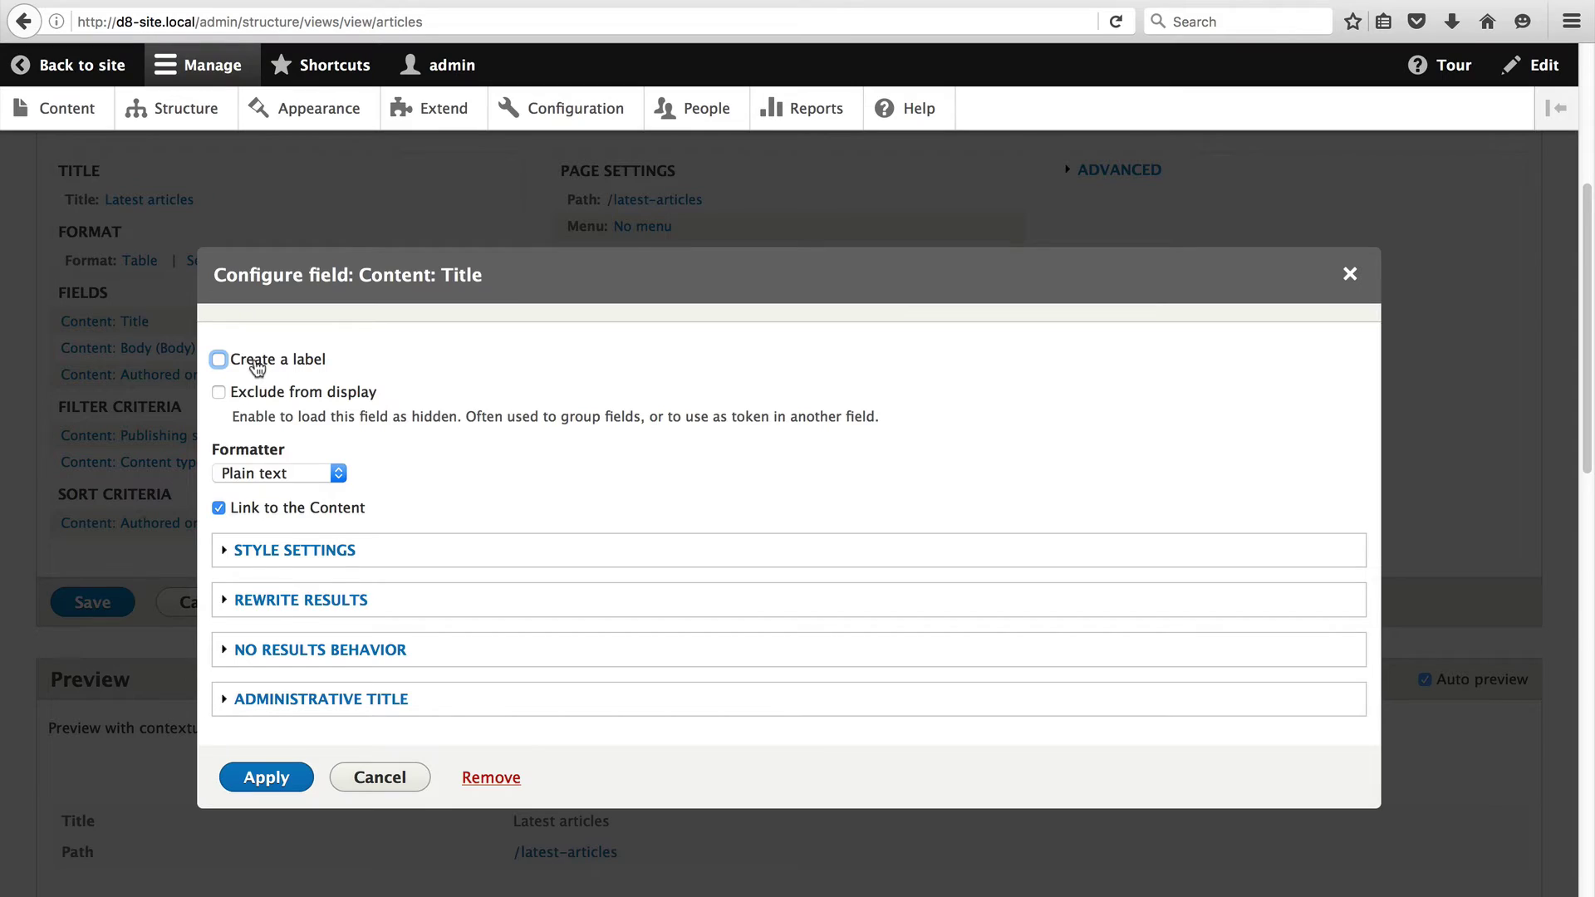
left_click(256, 368)
left_click(283, 415)
type("Tit")
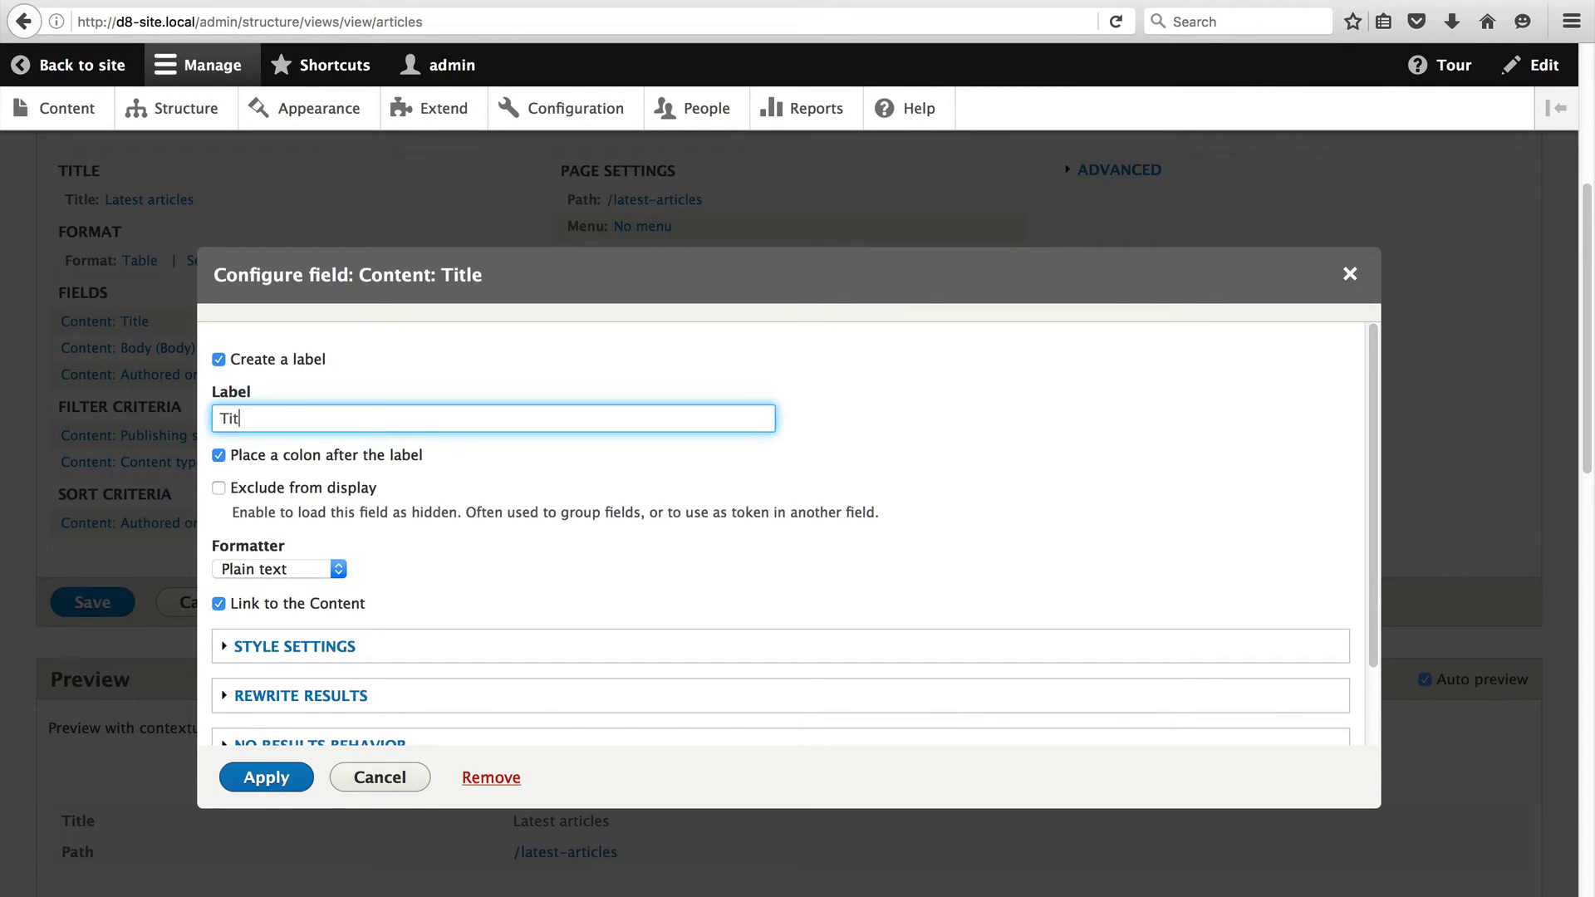
type("le")
left_click(258, 785)
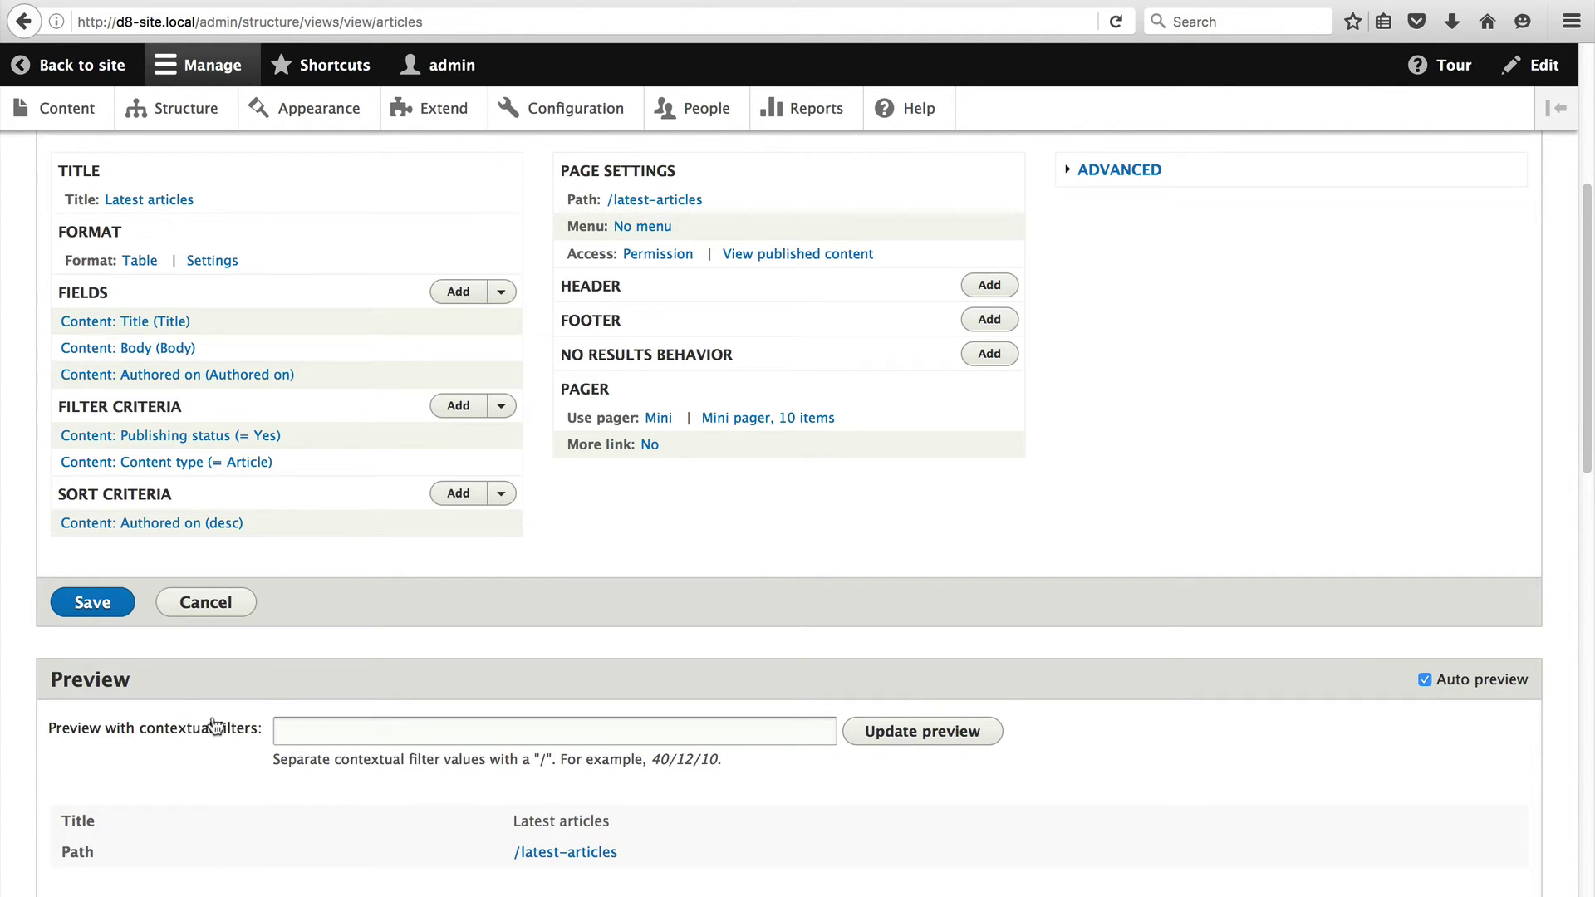
left_click(106, 606)
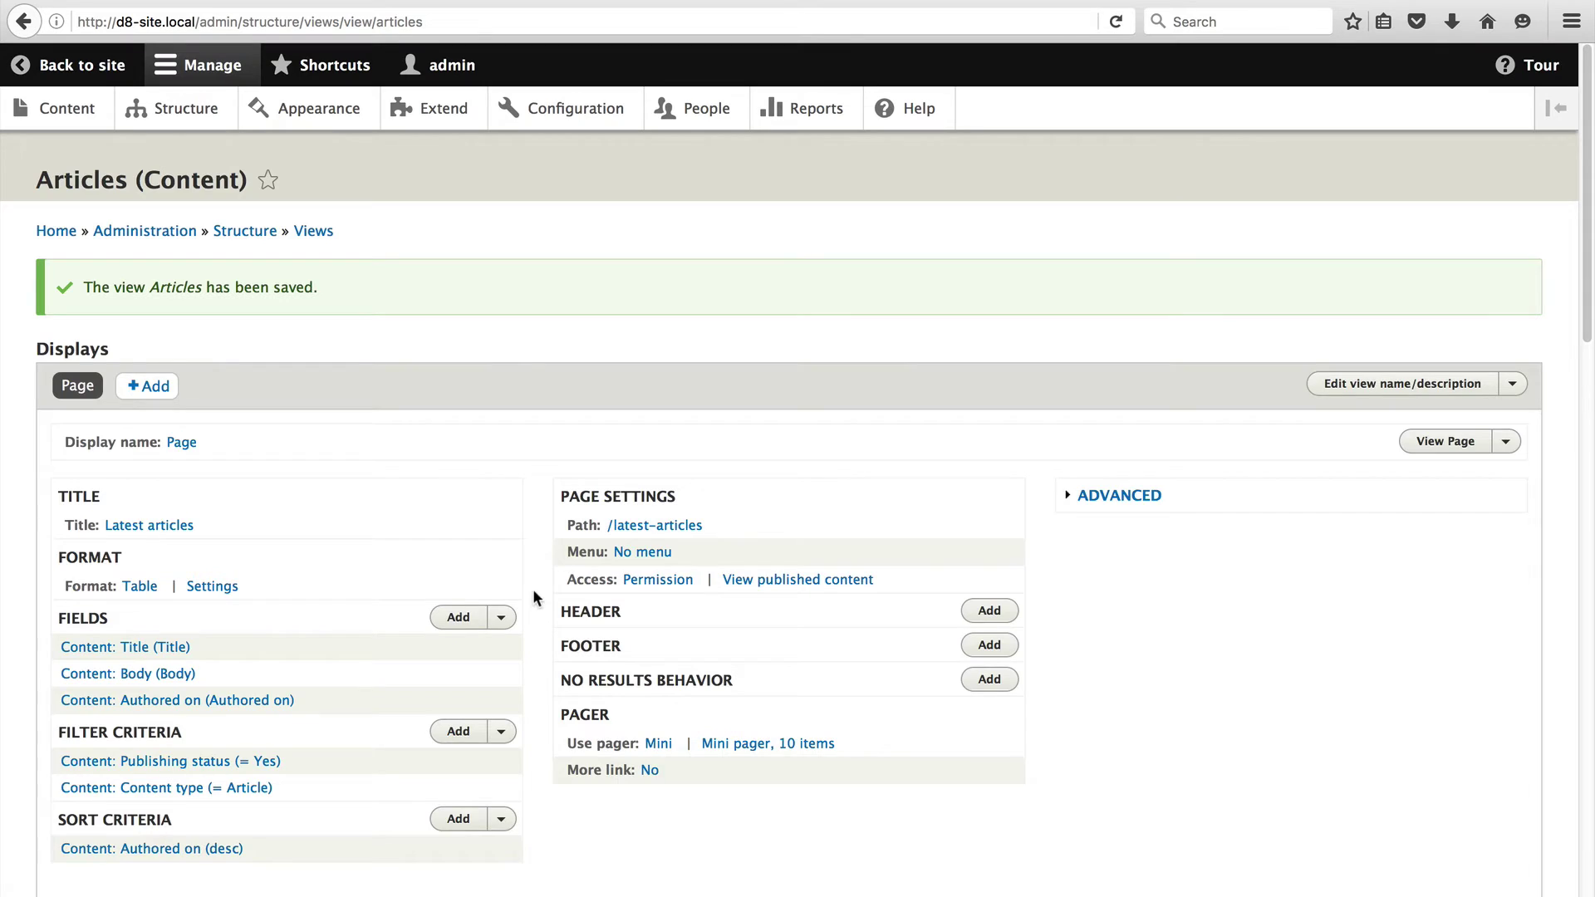
scroll(531, 597, "down", 10)
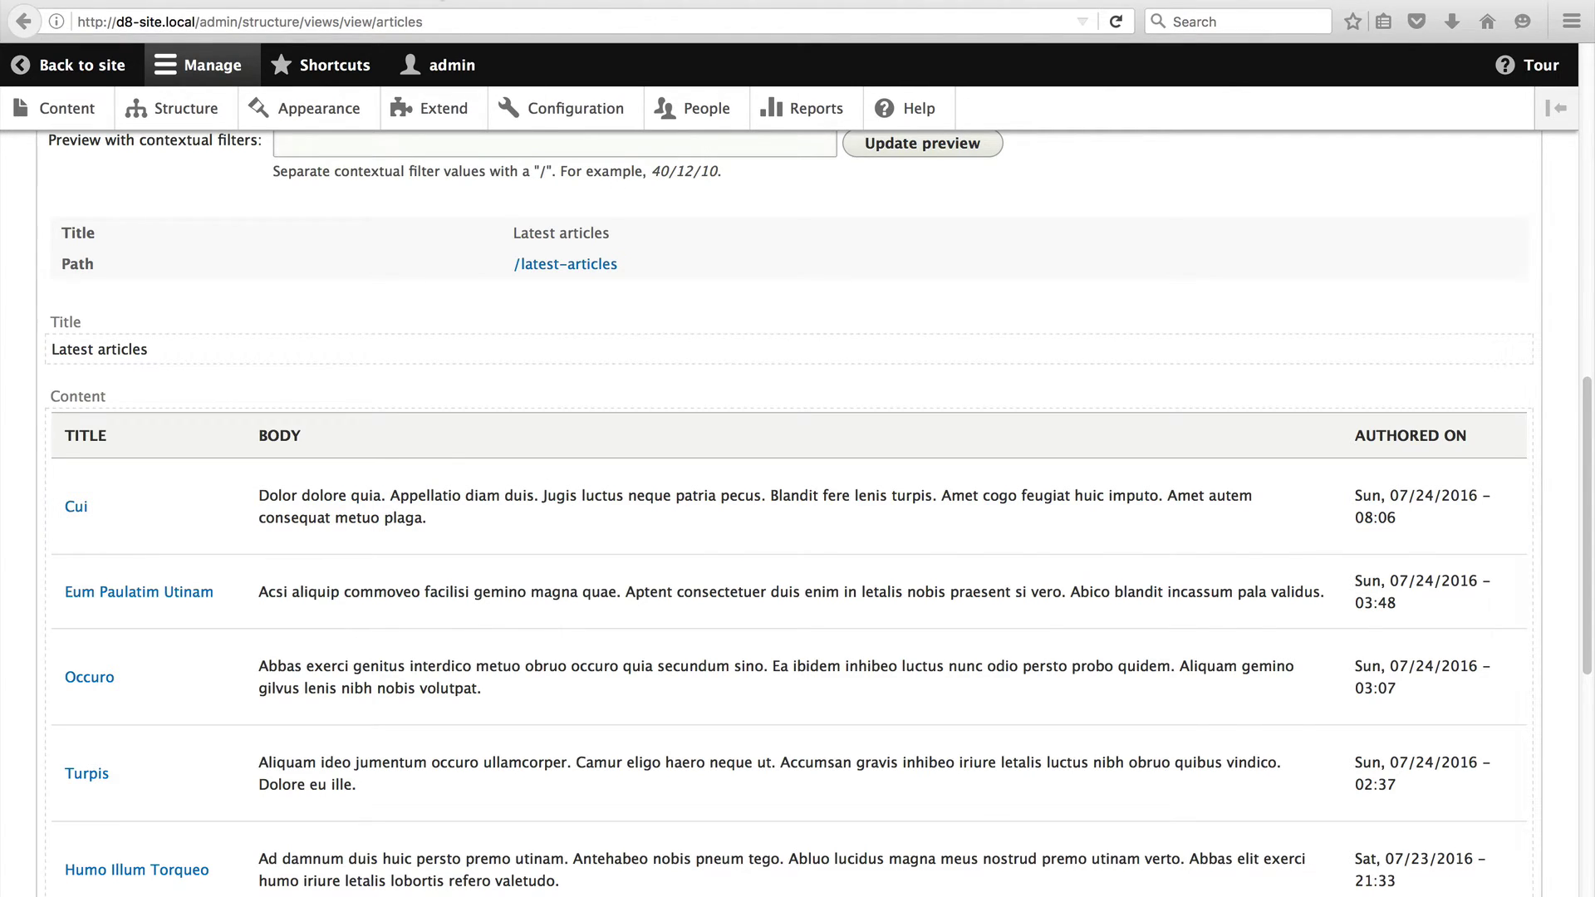
Return to the /latest-articles page and reload it
key("super+Left")
left_click(477, 27)
key("Return")
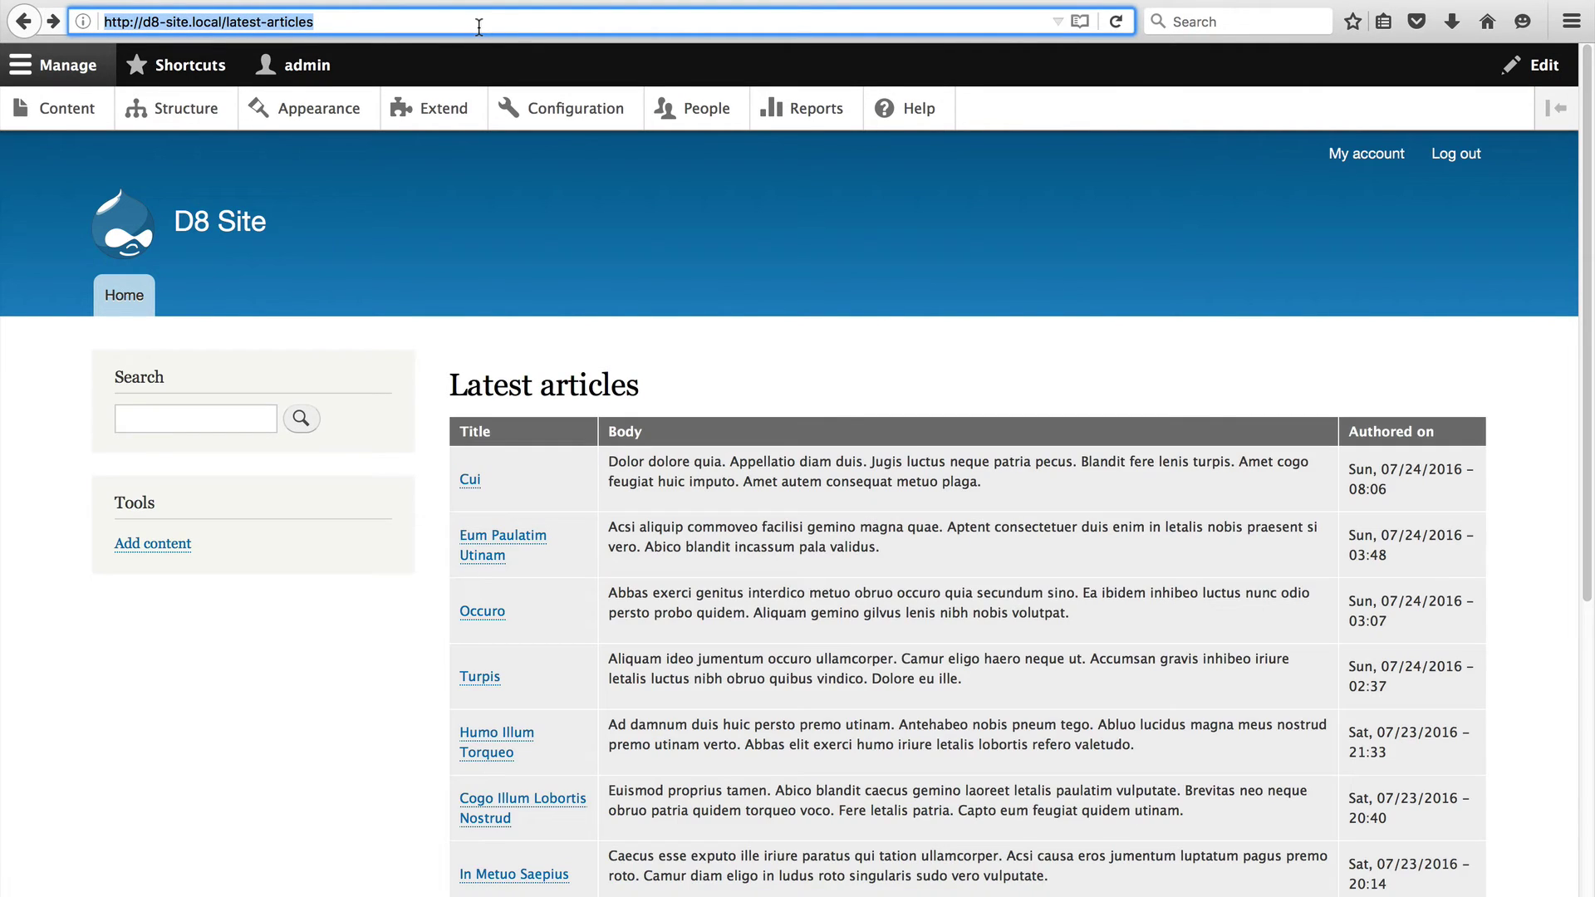
Page through the article table twice with the » pager link to reach ?page=2
scroll(1535, 397, "down", 5)
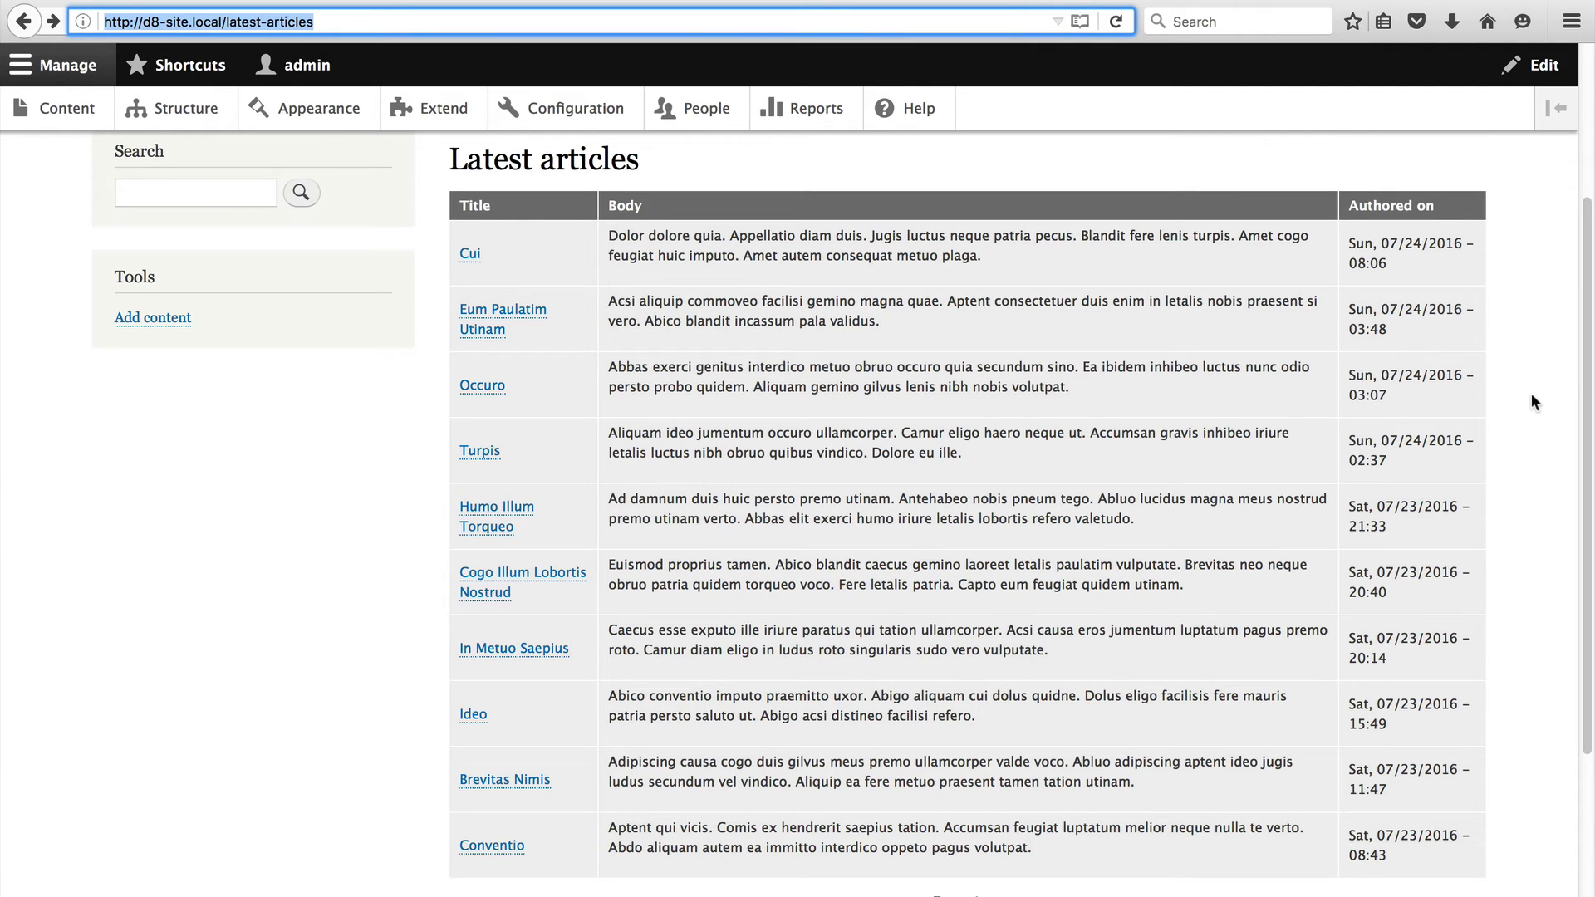
scroll(1535, 397, "down", 2)
left_click(1015, 834)
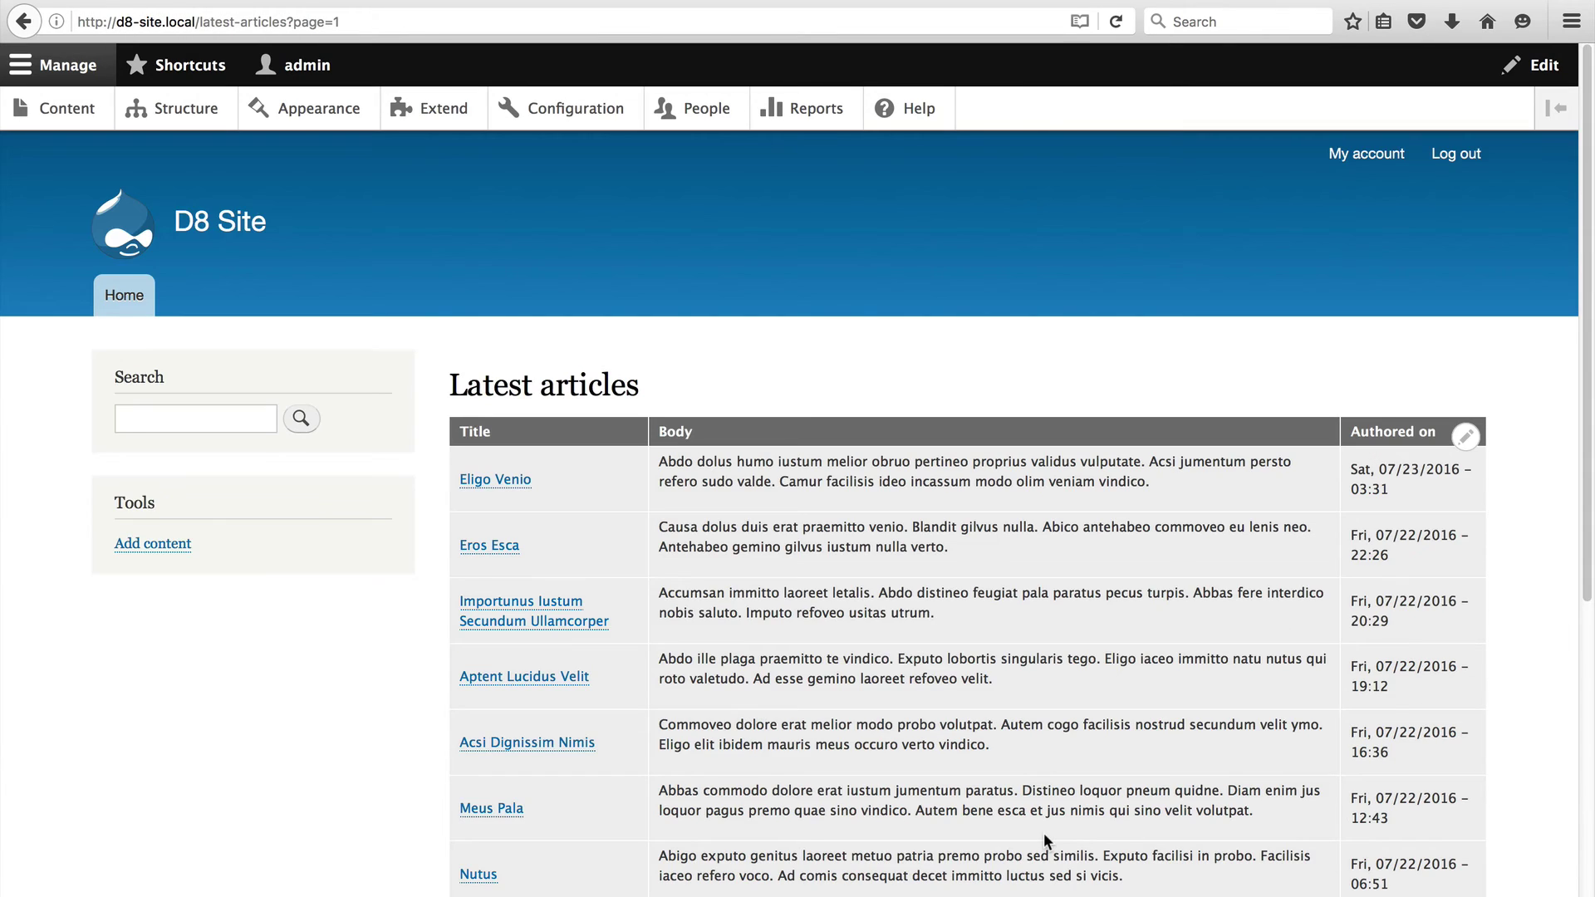
scroll(1043, 832, "down", 7)
left_click(1024, 816)
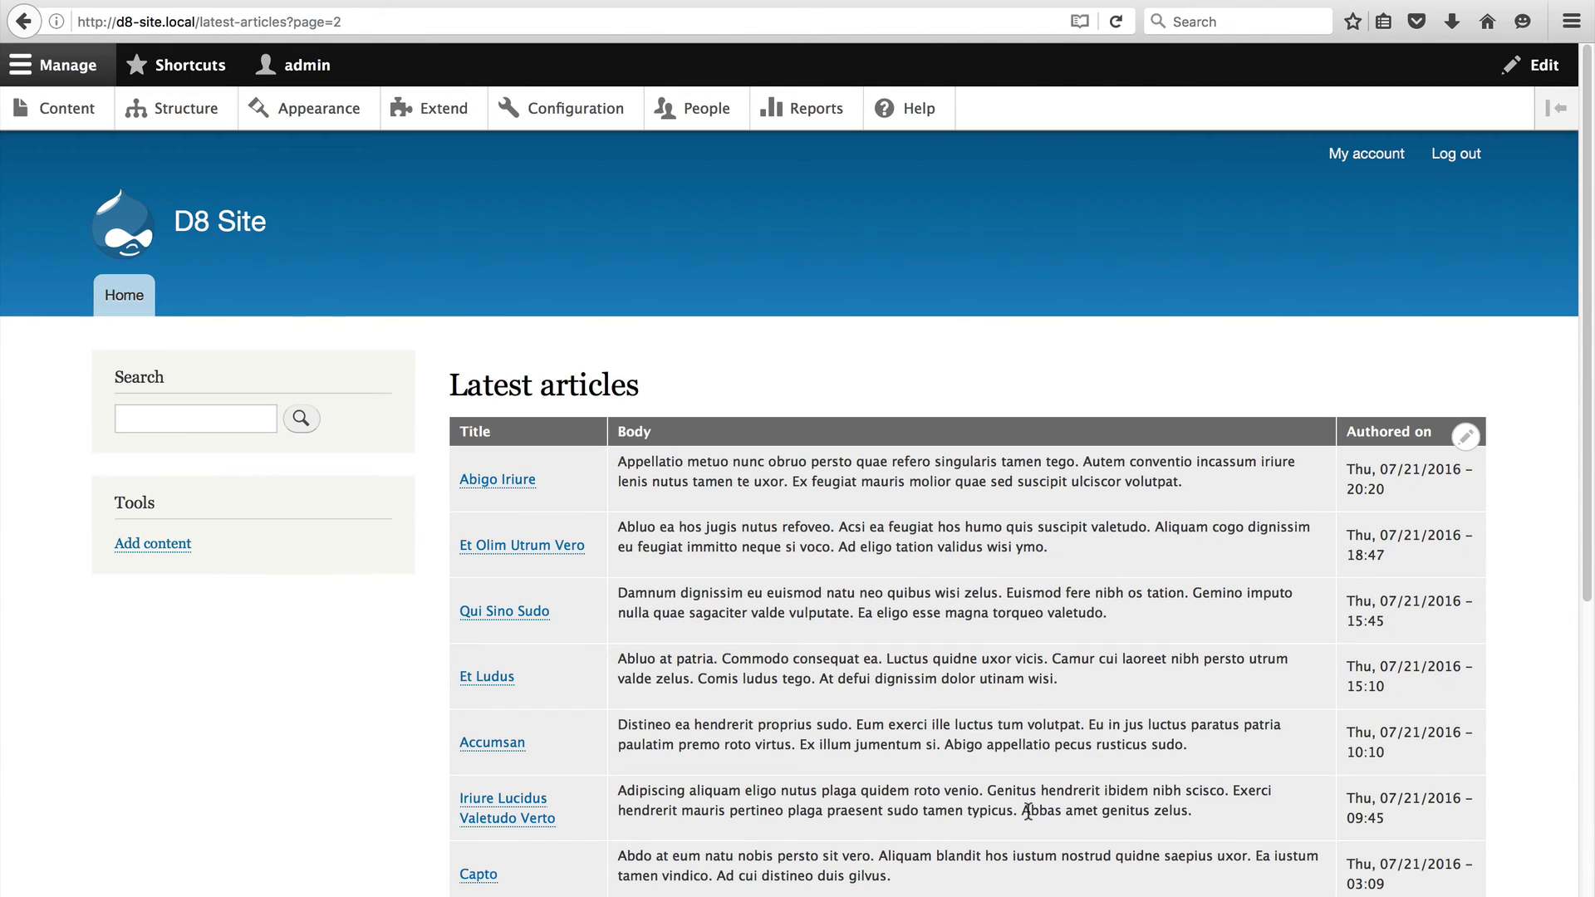